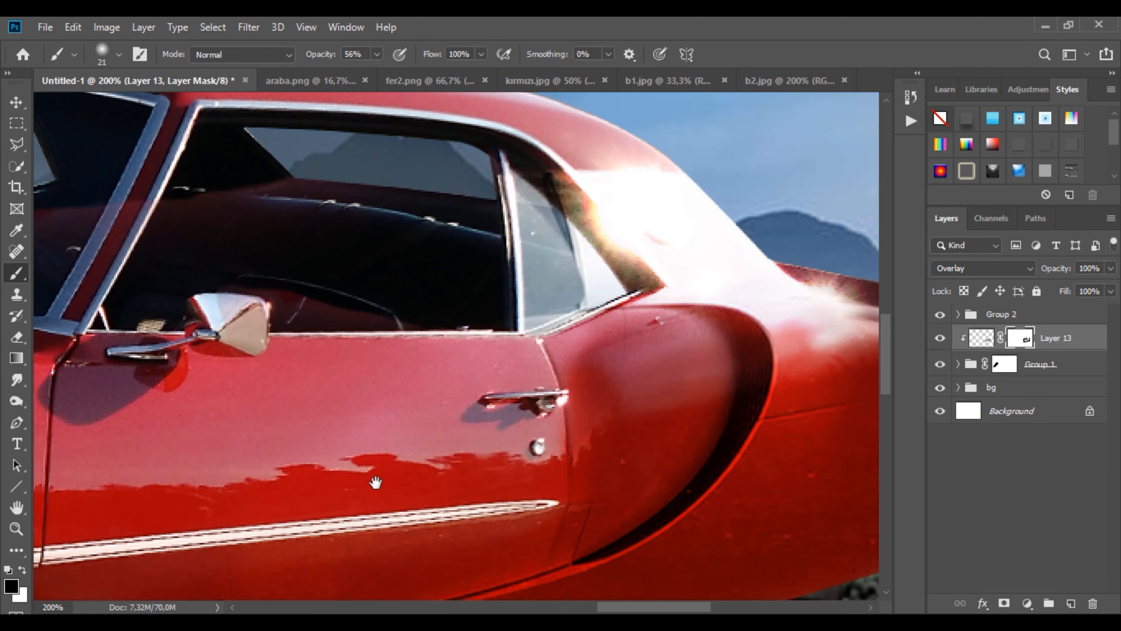
Reposition the overlaid rear side-scoop layer (Layer 13), stretch it to about 154% height and skew its sides.
scroll(397, 446, down, 2)
click(17, 103)
drag(513, 418, 537, 415)
key(ctrl+t)
right_click(537, 357)
click(533, 294)
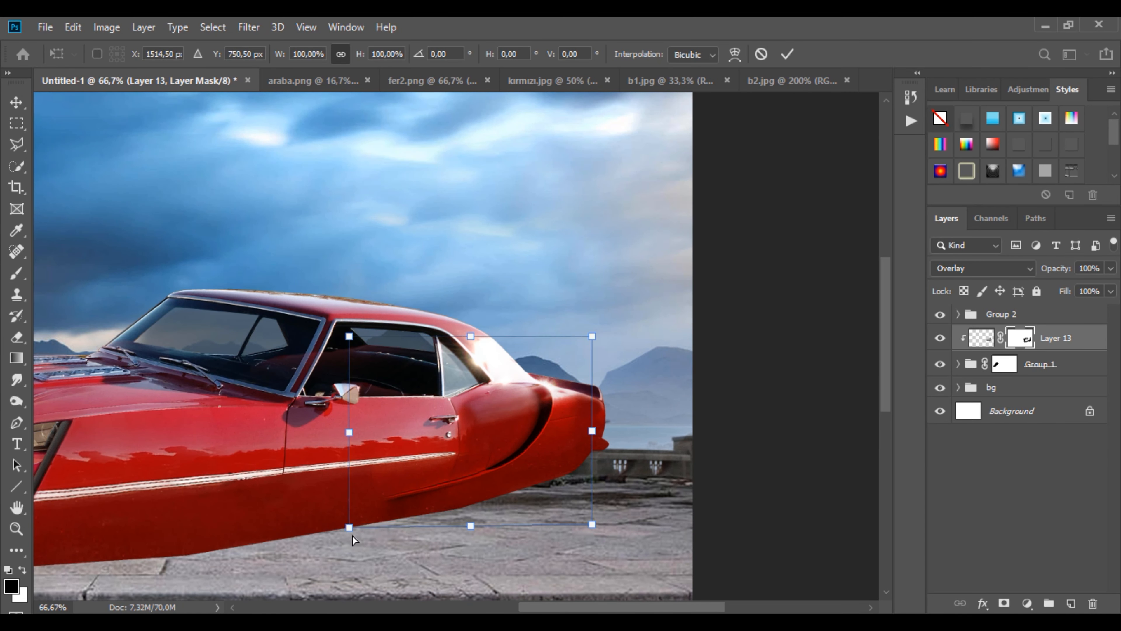
drag(349, 525, 349, 580)
drag(352, 527, 348, 538)
drag(345, 349, 345, 341)
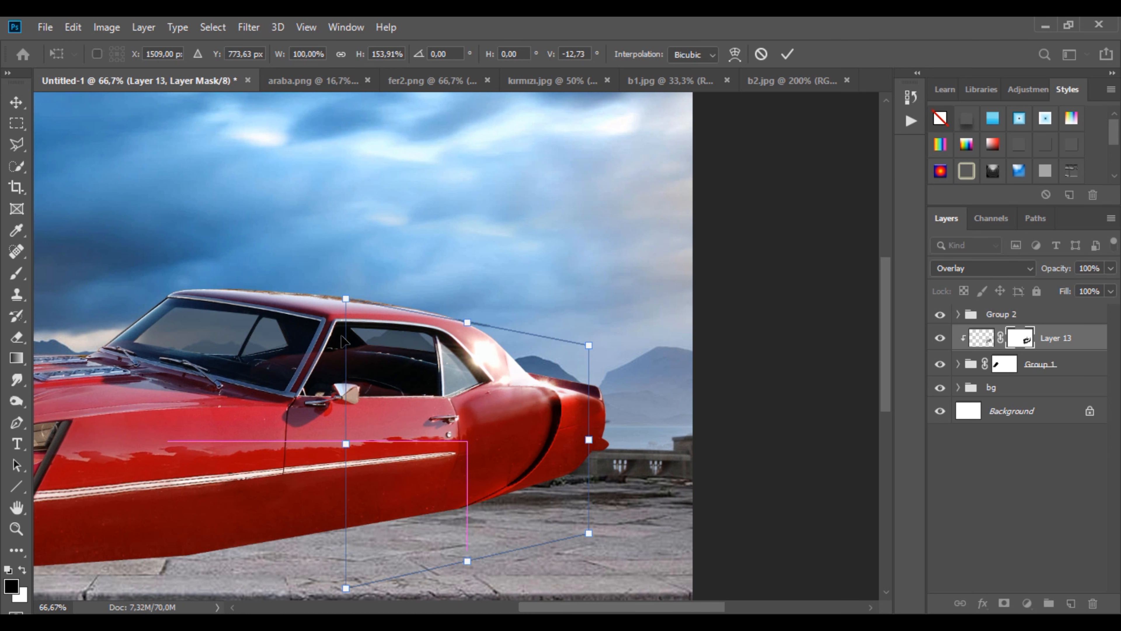
Shift the side-scoop layer over the rear fender, reduce its height to about 115%, adjust the skew and apply the transform.
drag(478, 453, 469, 472)
scroll(468, 472, down, 1)
drag(340, 560, 345, 515)
drag(579, 327, 577, 299)
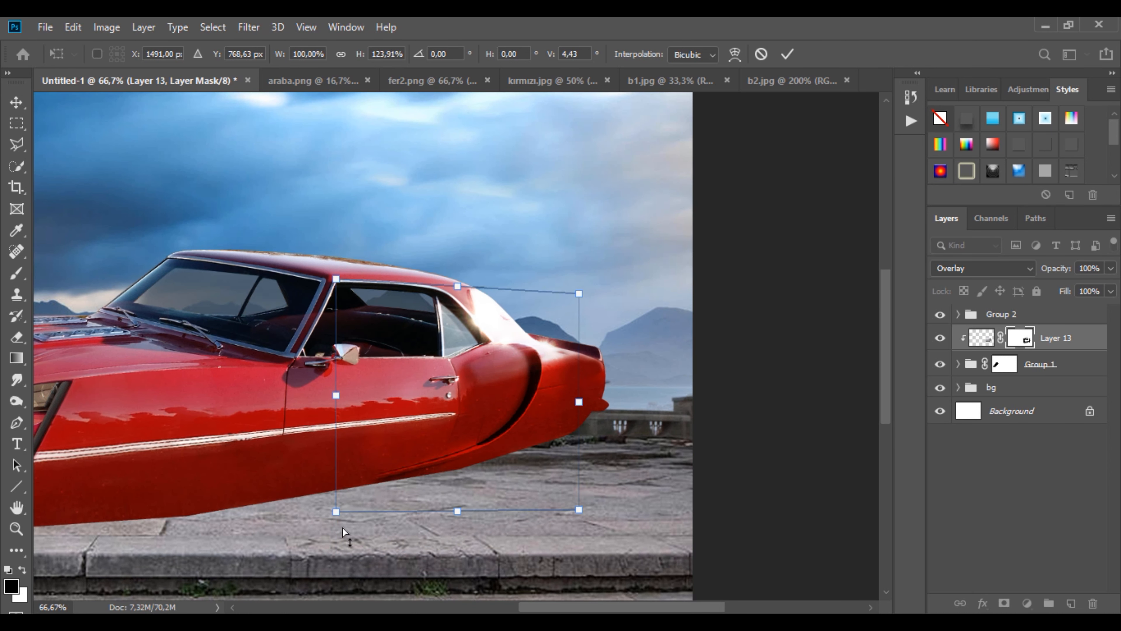
drag(343, 528, 337, 488)
drag(514, 369, 517, 373)
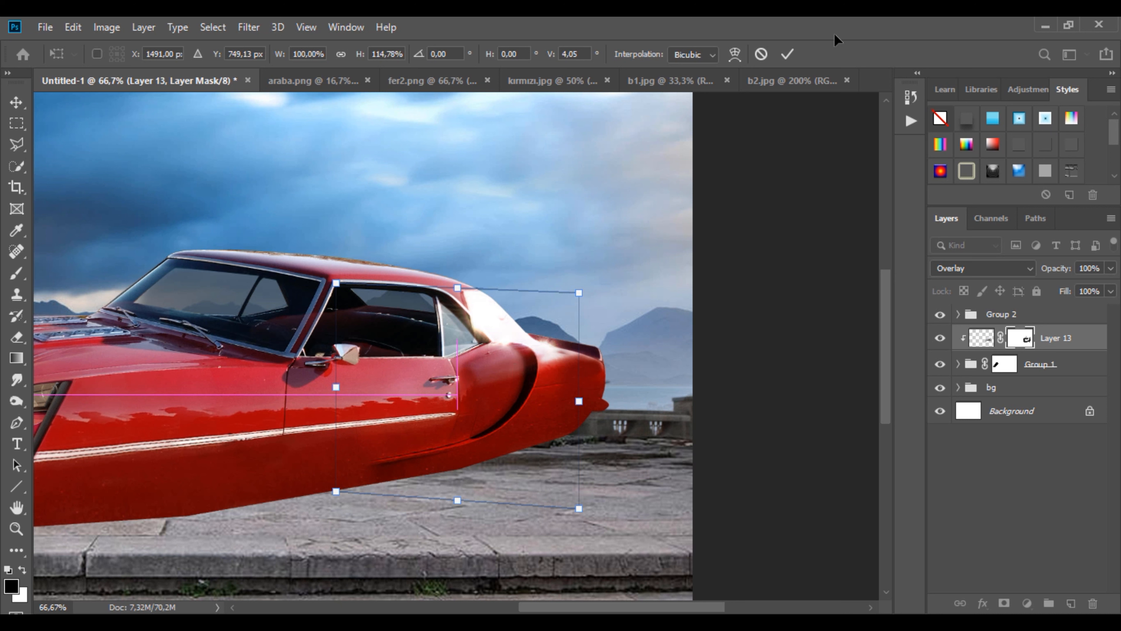
key(Return)
Soften the side scoop's edges on its layer mask with a 70 px brush near the rear pillar, and nudge the layer.
drag(429, 418, 508, 409)
key(b)
right_click(446, 241)
drag(535, 280, 544, 280)
key(Return)
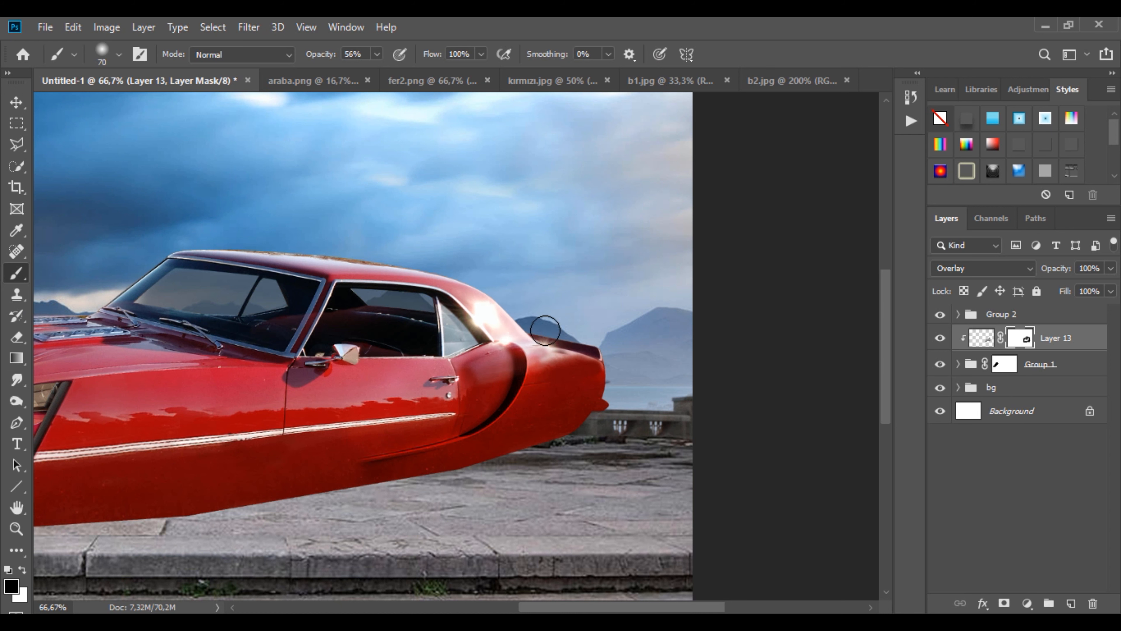
key(v)
mouse_move(525, 348)
mouse_down()
mouse_move(481, 373)
mouse_move(526, 347)
mouse_up()
Copy the white car's door panel from b2.jpg into Untitled-1 and place it behind the red car's front bumper.
click(784, 80)
key(m)
click(188, 284)
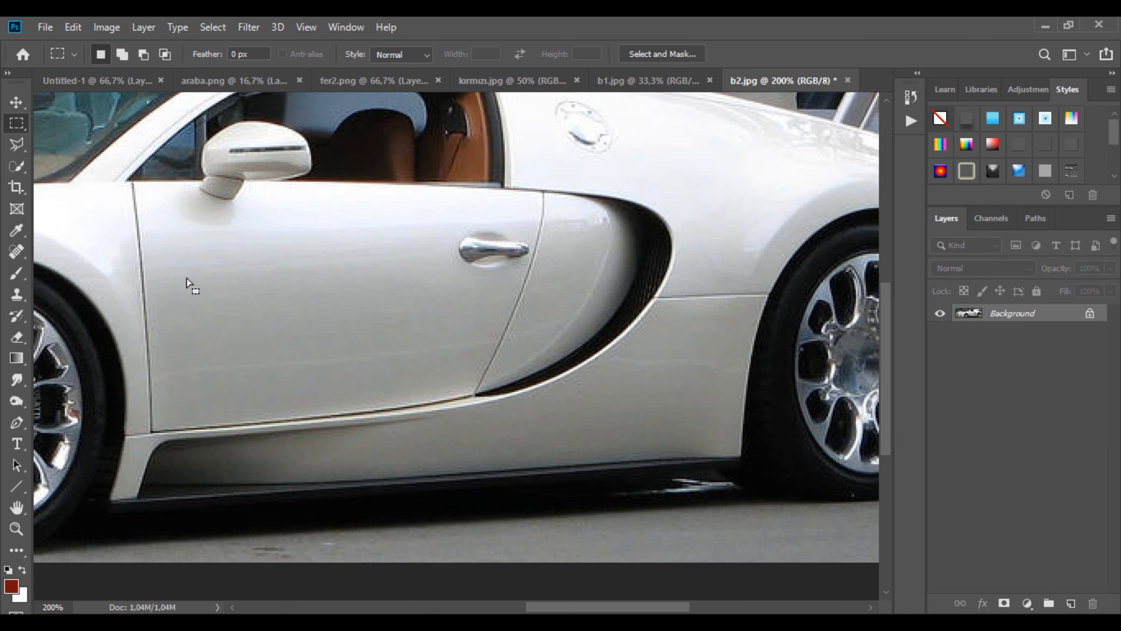
click(98, 82)
key(ctrl+v)
key(v)
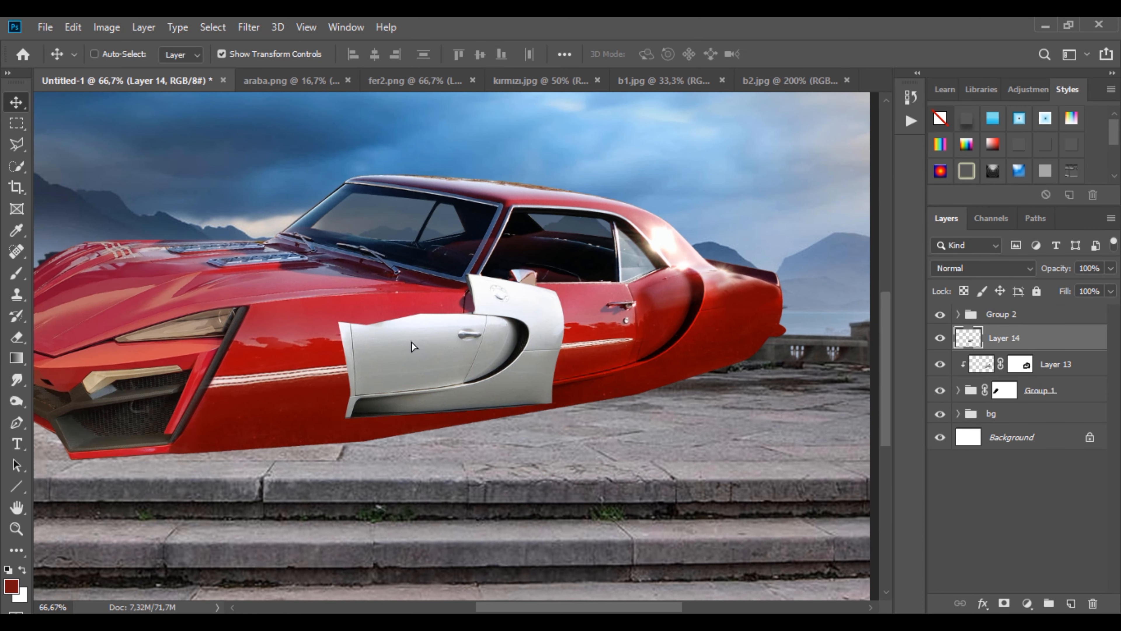
drag(412, 341, 268, 366)
Apply the pasted door panel's transform and clip the panel to the car layers below.
key(ctrl+t)
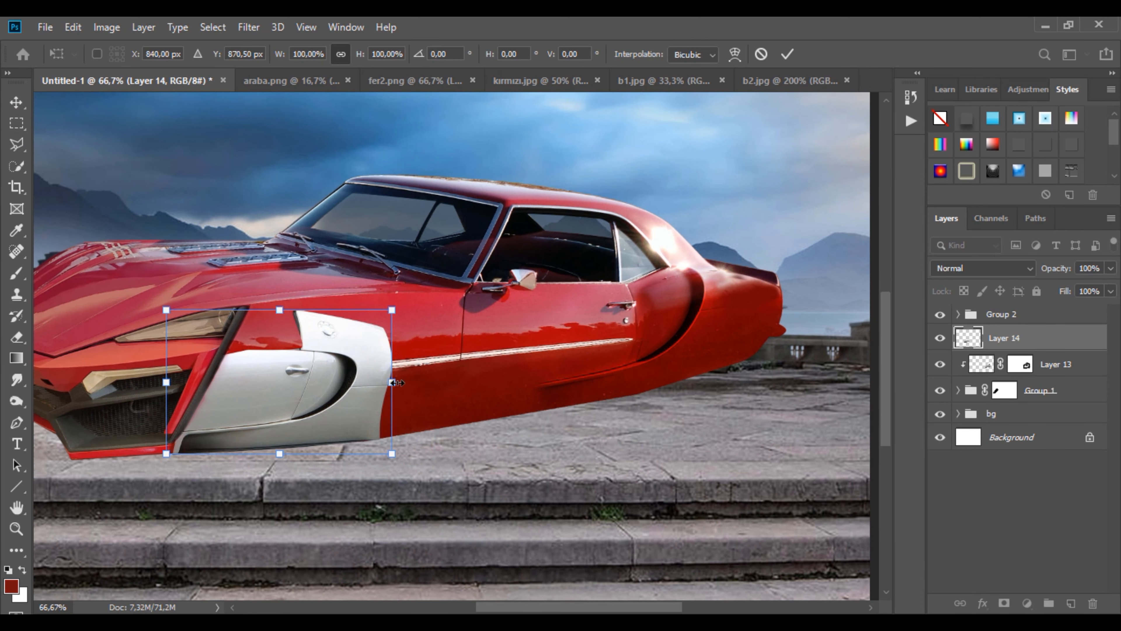
right_click(310, 383)
click(359, 446)
key(Return)
right_click(1019, 342)
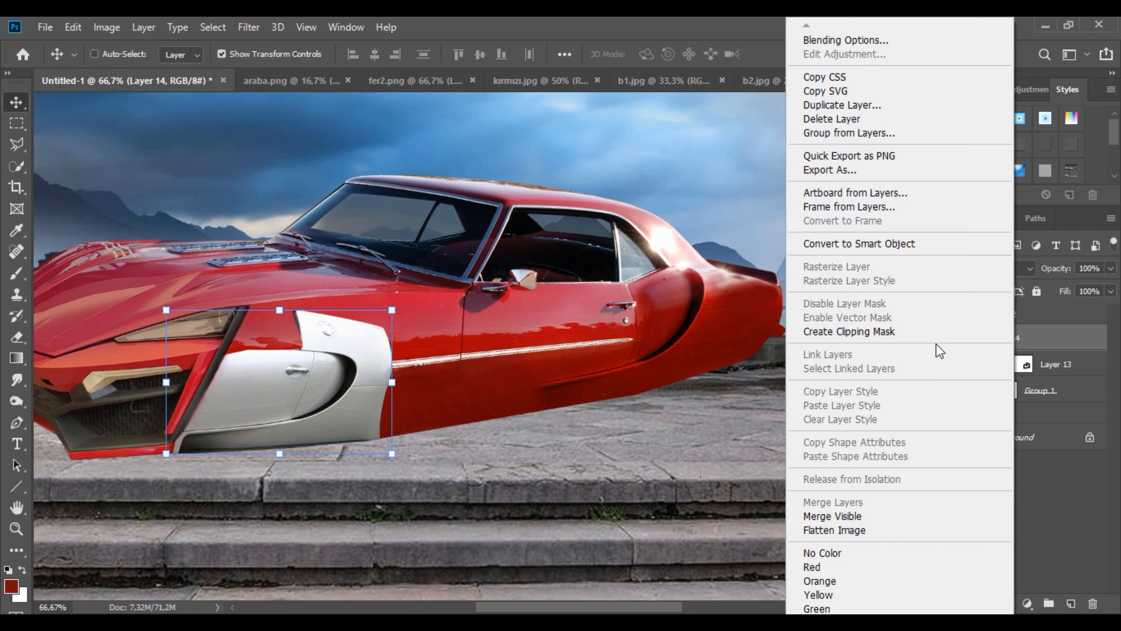
click(900, 331)
Widen the white panel along the car's side to over twice its width, distort it to the body's slope and apply.
key(ctrl+t)
drag(416, 383, 678, 321)
right_click(328, 161)
click(380, 236)
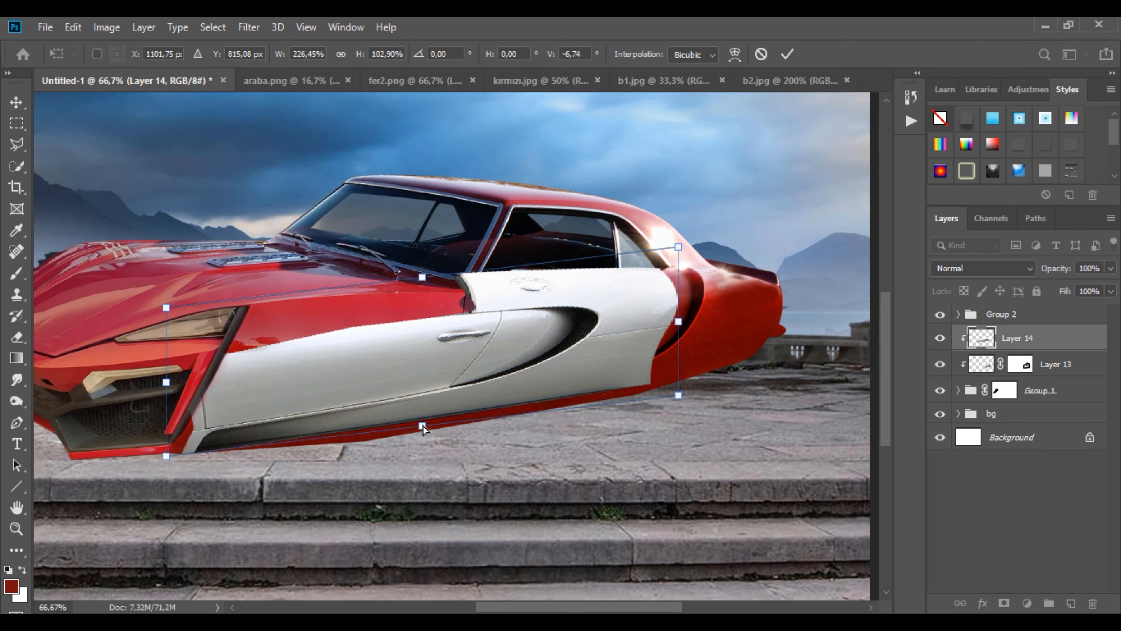
drag(422, 426, 422, 438)
drag(166, 388, 143, 386)
click(787, 54)
Set the stretched panel layer (Layer 14) to Overlay and add a layer mask.
click(1069, 365)
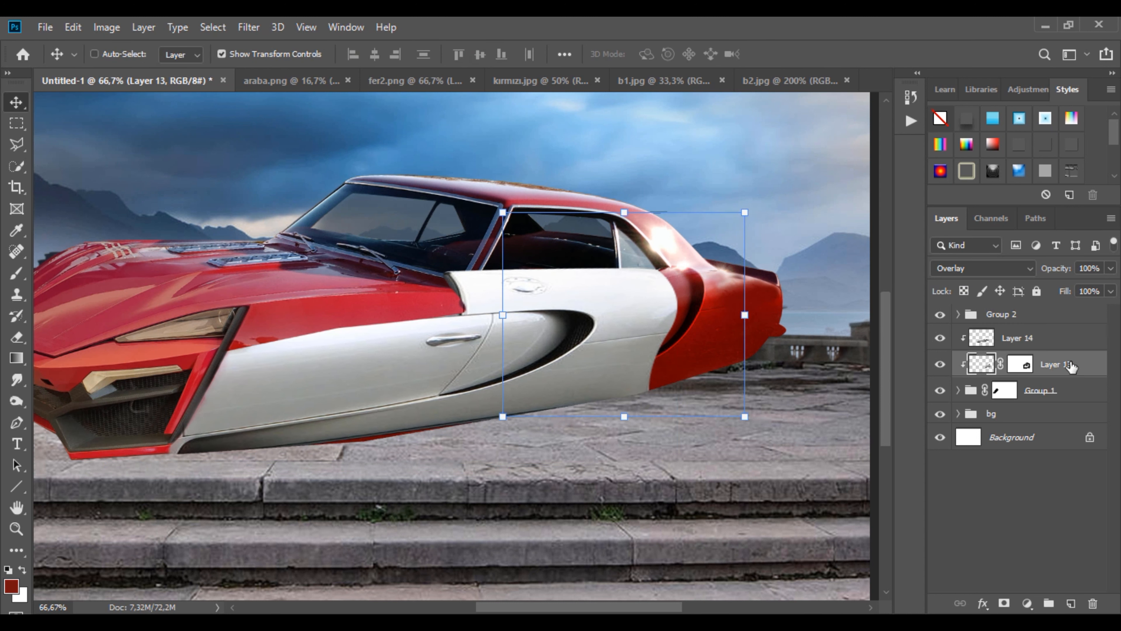
click(1029, 339)
click(978, 268)
click(951, 402)
click(1019, 338)
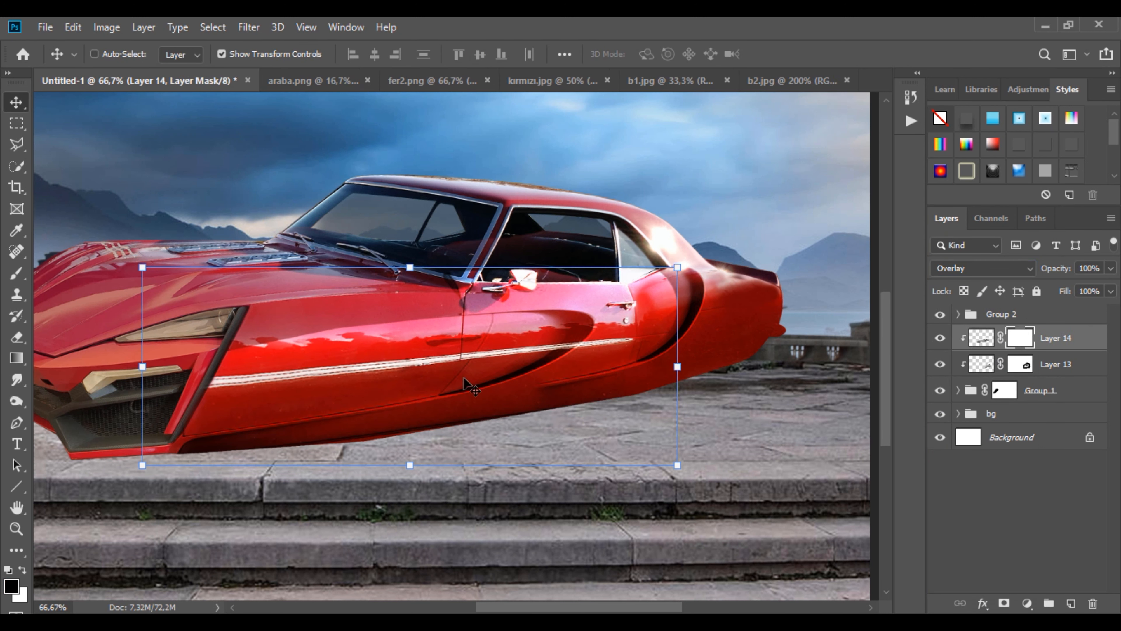
Paint black on Layer 14's mask to hide the overlay across the upper door and side stripe.
key(b)
mouse_move(261, 319)
mouse_down()
mouse_move(308, 331)
mouse_move(387, 324)
mouse_move(618, 278)
mouse_move(623, 327)
mouse_move(598, 318)
mouse_move(242, 379)
mouse_move(483, 329)
mouse_move(628, 323)
mouse_move(503, 350)
mouse_up()
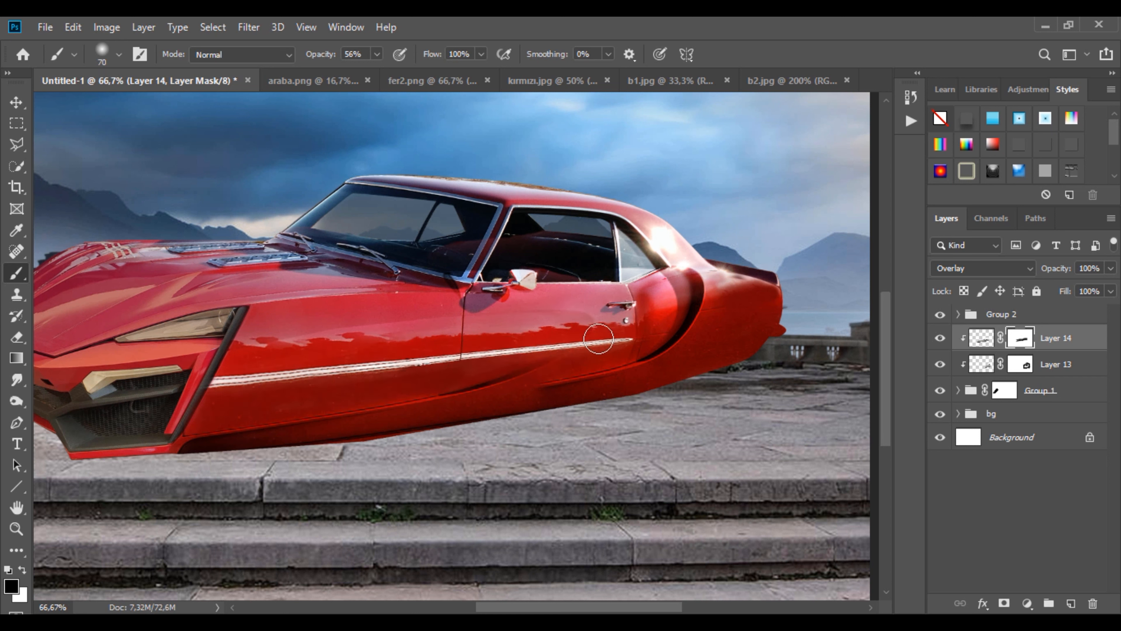
drag(599, 338, 479, 339)
Stretch Layer 14 toward the rear to about 133% width with a vertical skew of about -1.5°.
key(ctrl+t)
right_click(349, 345)
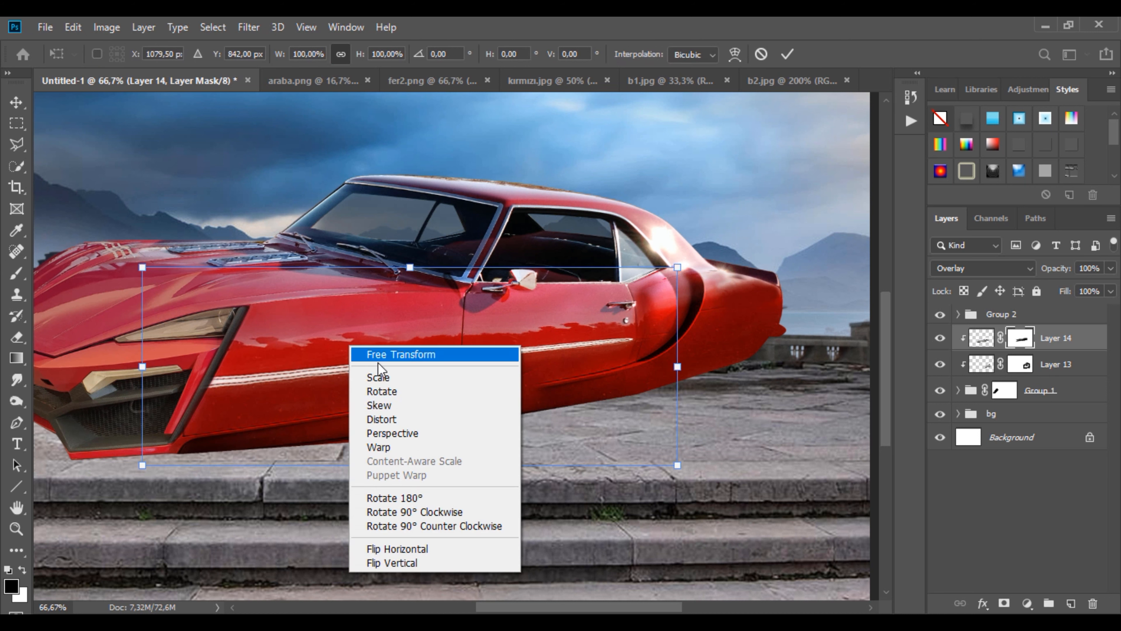
click(366, 405)
mouse_move(678, 368)
mouse_down()
mouse_move(754, 372)
mouse_move(865, 343)
mouse_up()
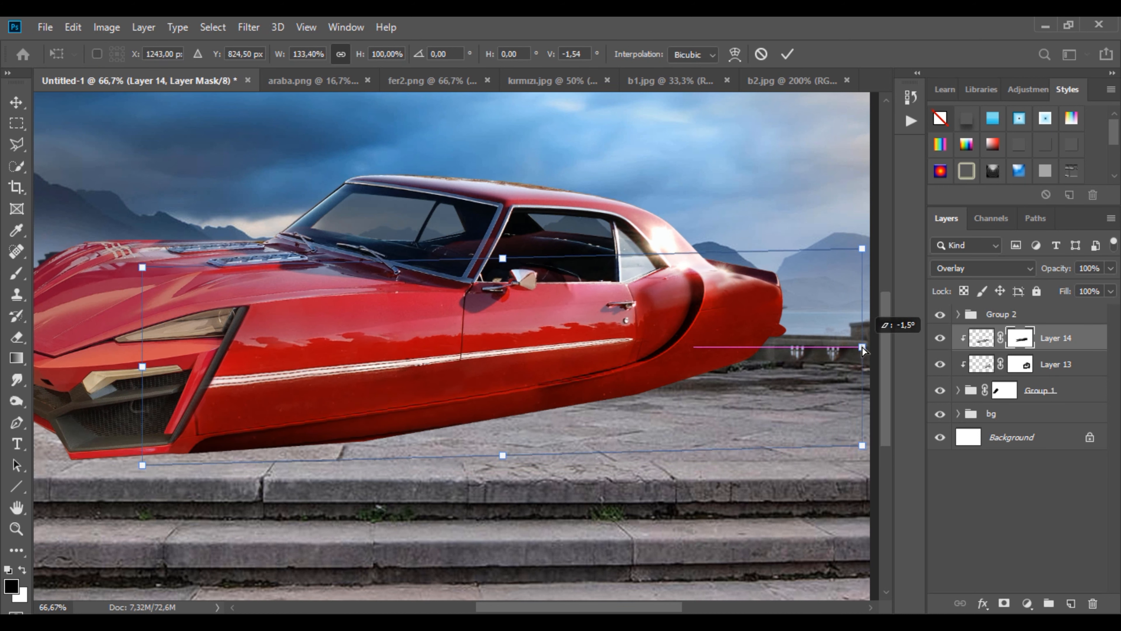
key(Return)
Clean up the panel overlay below the side stripe on Layer 14's mask with a 36 px brush.
key(b)
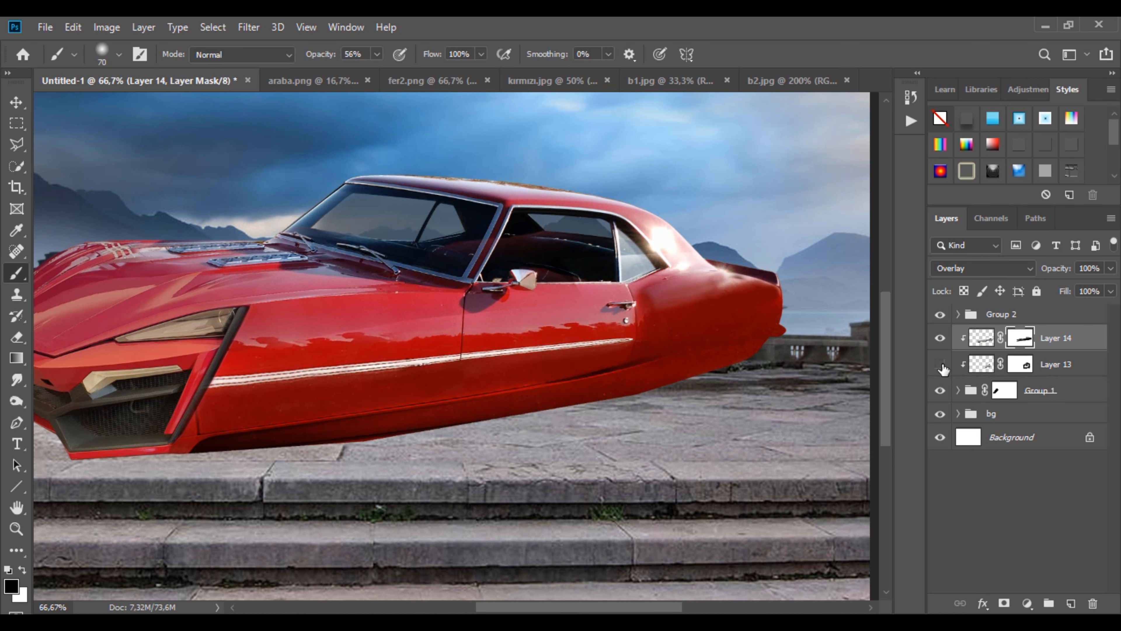
scroll(569, 380, up, 3)
right_click(565, 385)
key(Return)
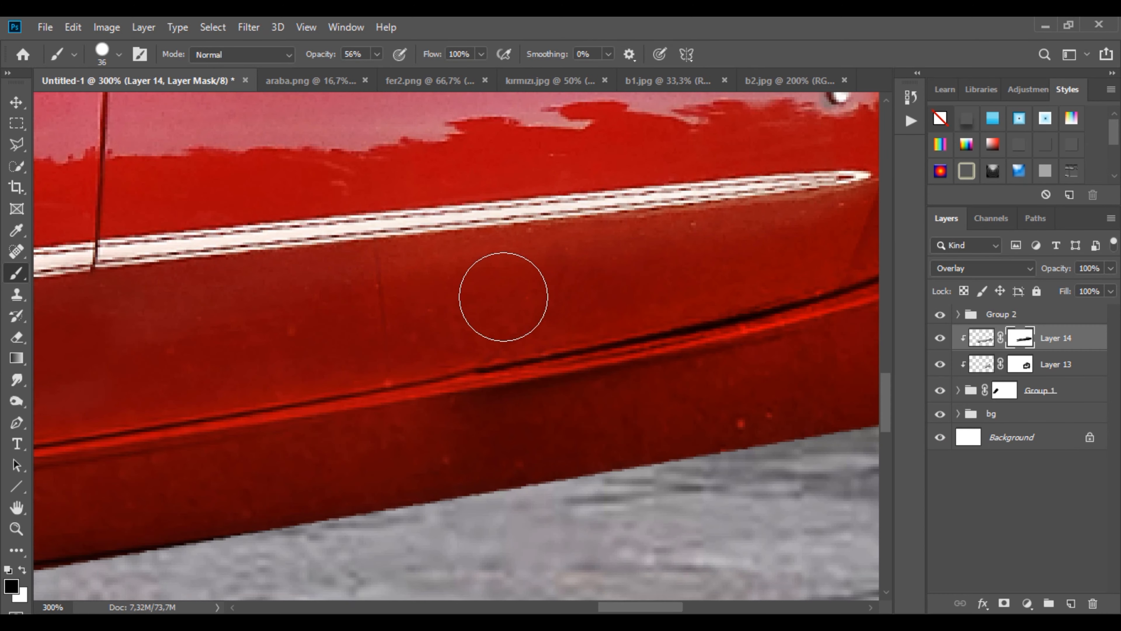
scroll(473, 332, down, 6)
drag(454, 308, 476, 424)
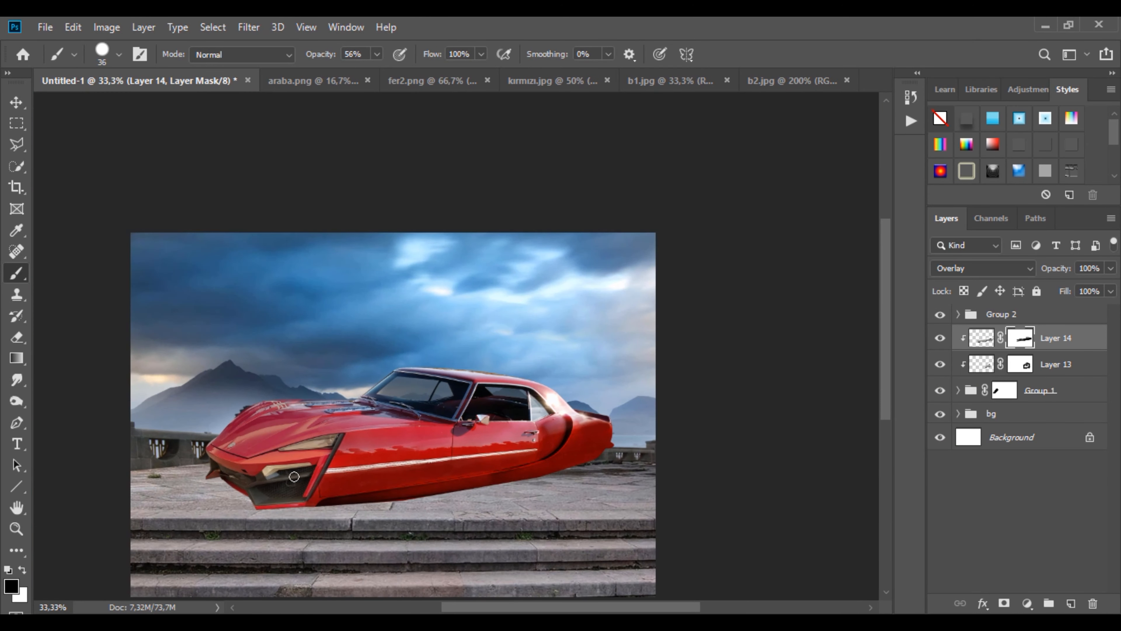
click(958, 390)
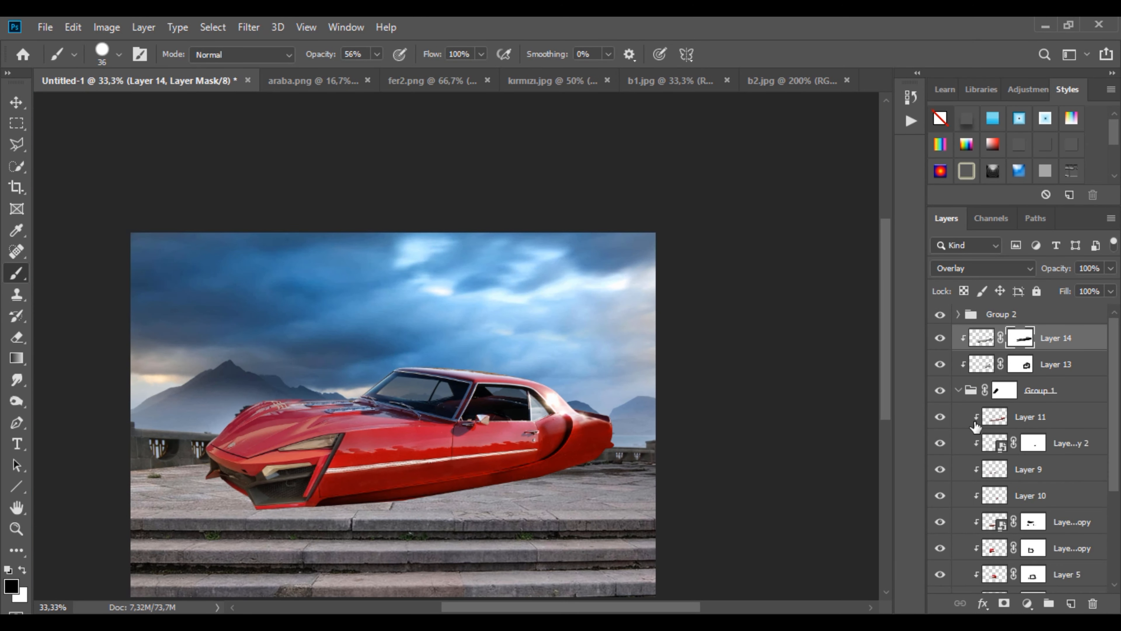
click(955, 394)
click(958, 390)
Add a Curves adjustment layer above Group 2 and clip it to that group.
click(1001, 314)
click(1027, 603)
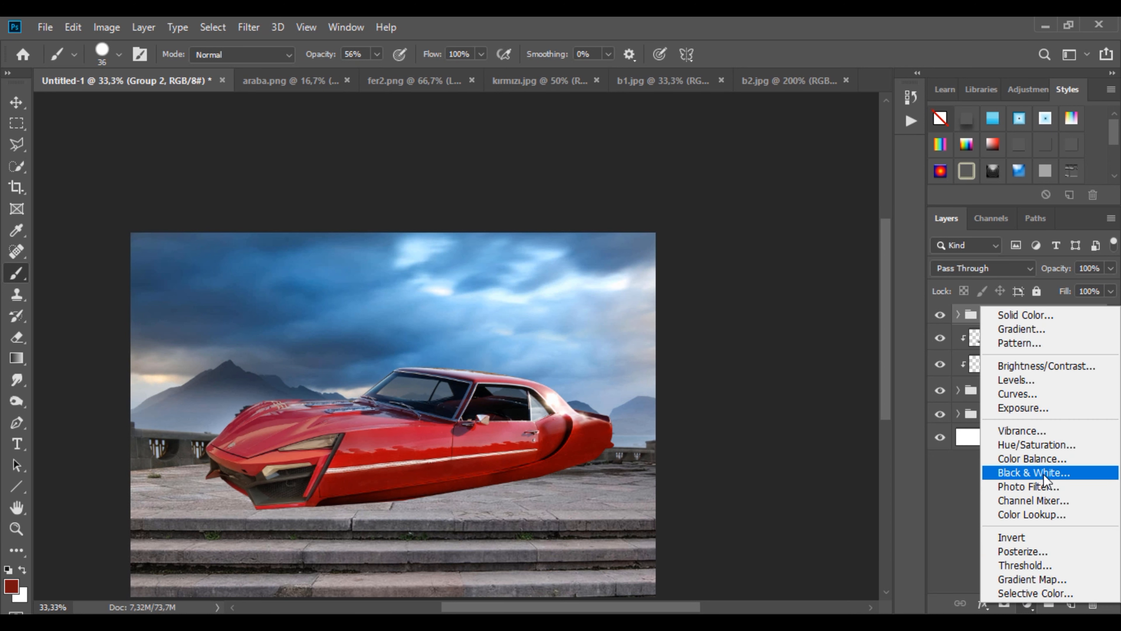
click(1017, 393)
right_click(1048, 318)
click(887, 330)
Pull the Curves midtones down slightly to darken the clipped car parts, and close the adjustment's properties.
drag(627, 311, 631, 318)
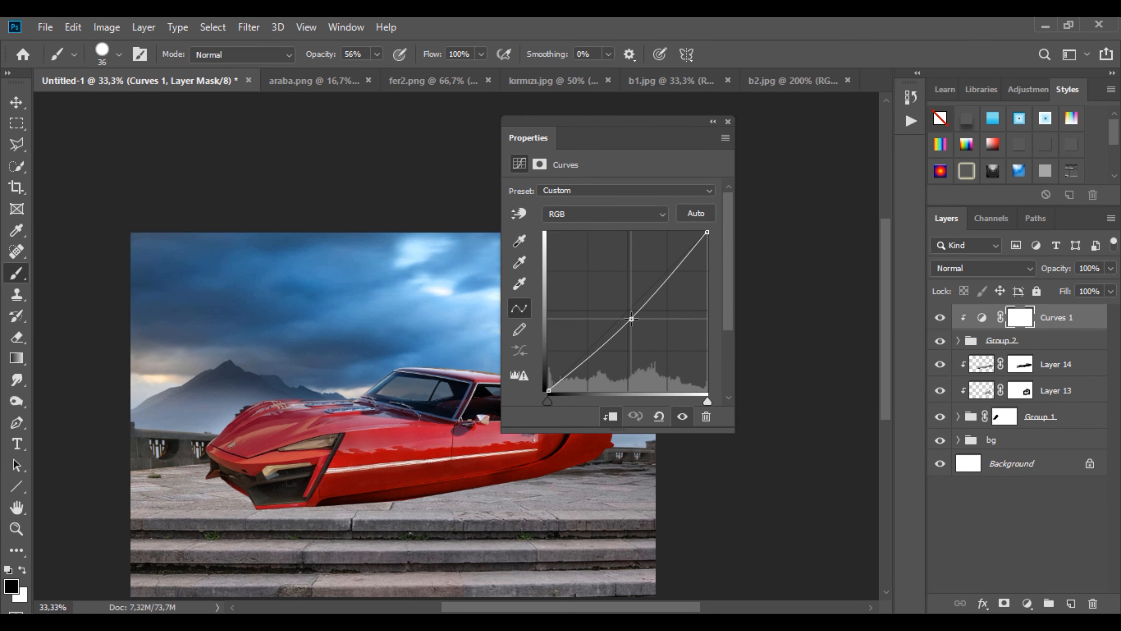
mouse_move(706, 231)
mouse_down()
mouse_move(713, 286)
mouse_move(708, 232)
mouse_up()
mouse_move(549, 391)
mouse_down()
mouse_move(563, 390)
mouse_move(548, 376)
mouse_move(548, 391)
mouse_up()
drag(631, 318, 629, 316)
click(712, 121)
key(ctrl+minus)
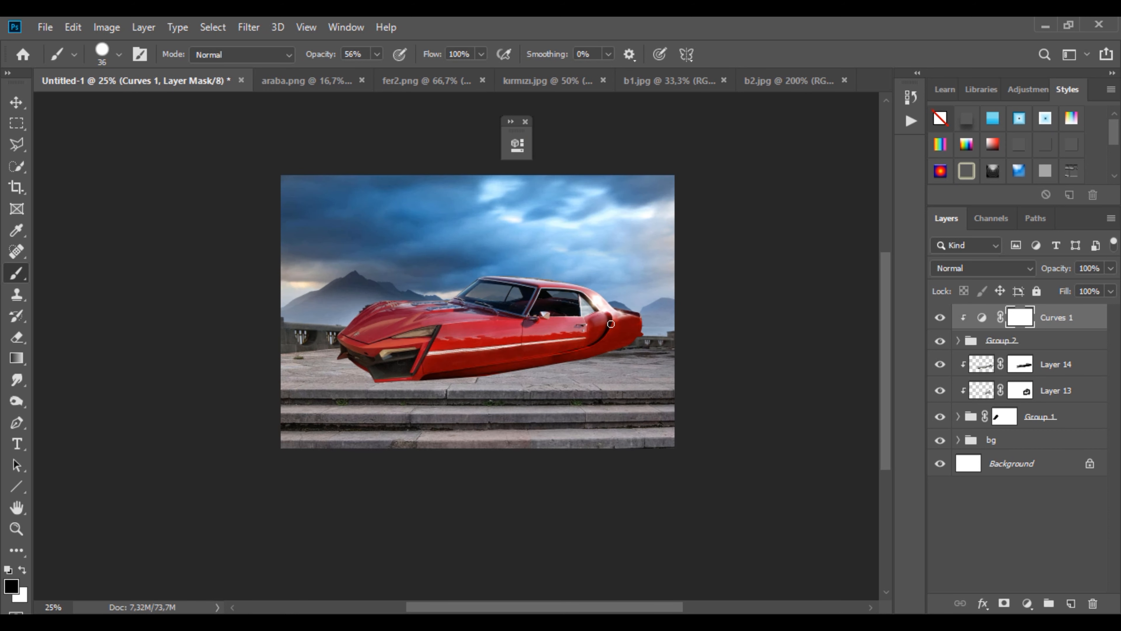
click(525, 121)
Compare the car's front with and without the Curves adjustment.
key(ctrl+plus)
key(ctrl+plus)
key(ctrl+plus)
click(940, 317)
click(940, 317)
click(940, 317)
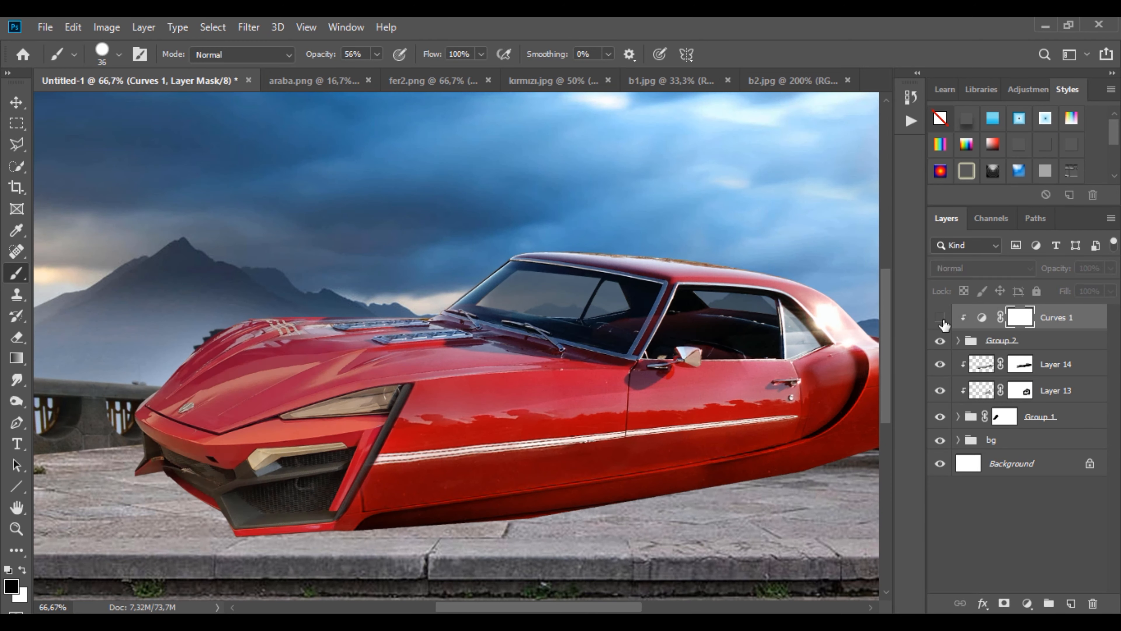
click(940, 317)
Paint black on the Curves mask with a 180 px brush to lighten the front of the hood.
right_click(305, 225)
text(180)
key(Return)
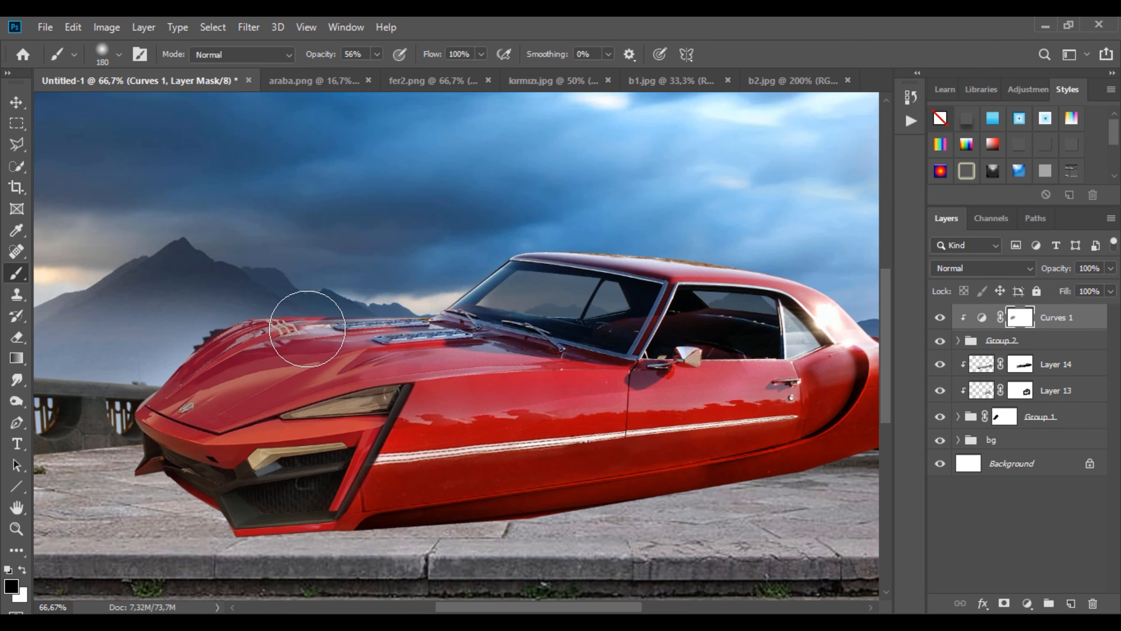
drag(301, 326, 185, 318)
ctrl+alt+click(270, 305)
ctrl+alt+click(270, 305)
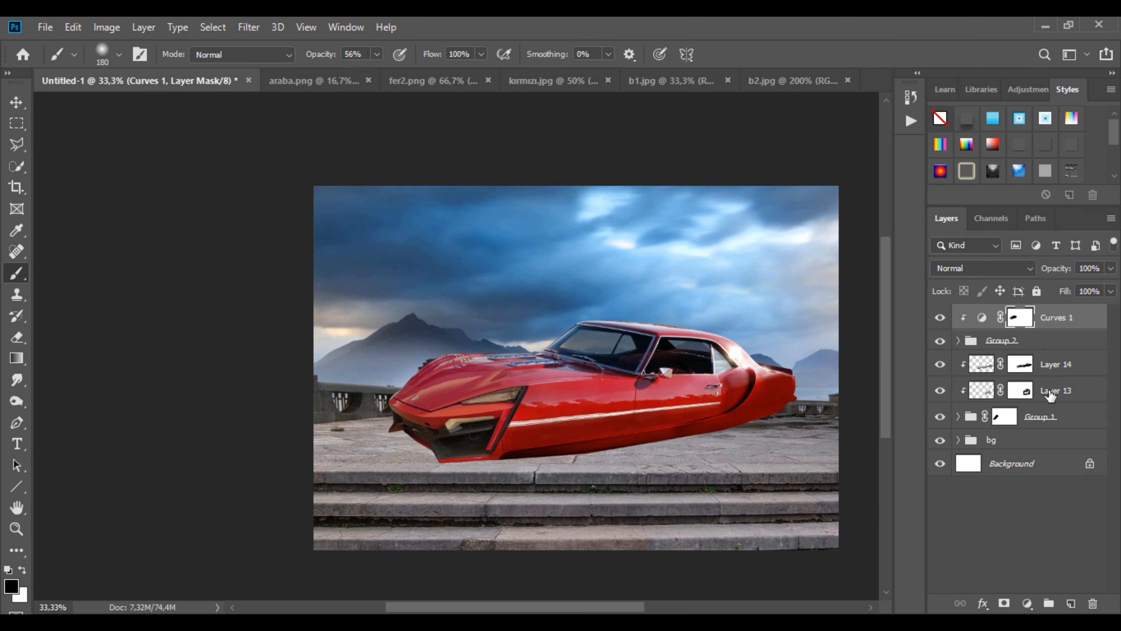
Select all car layers from Group 1 to Curves 1 and raise the car about 1.5 in above the pavement.
click(1040, 417)
shift+click(1056, 317)
key(v)
drag(634, 375, 634, 344)
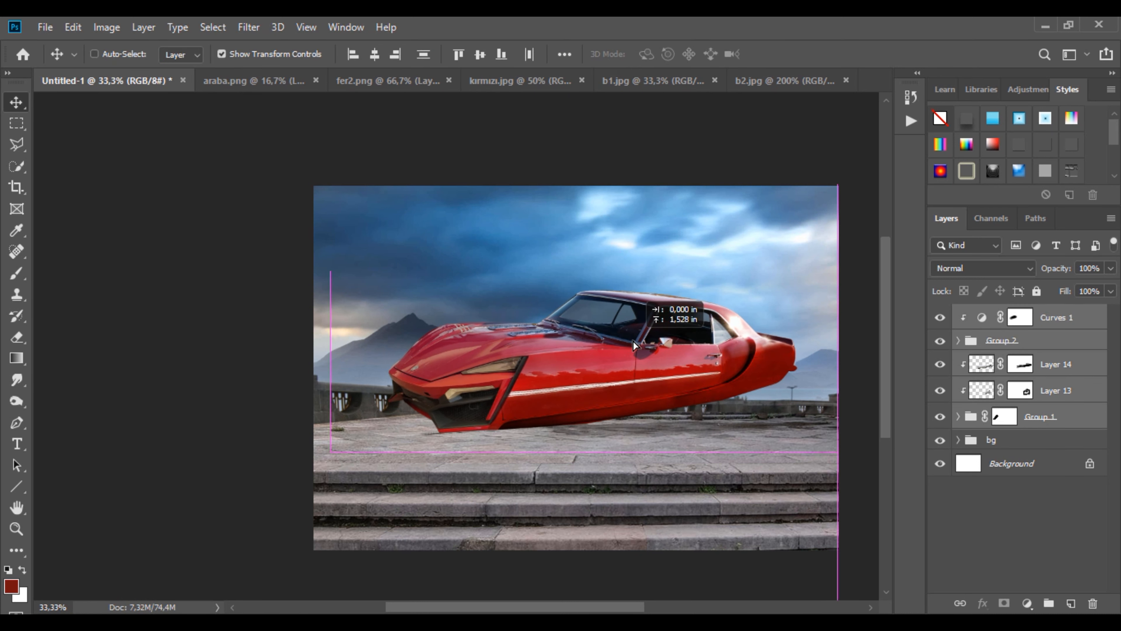
Bring the propeller engine from fer2.png into the composition above the car and sample the car's red as brush colour.
click(17, 123)
click(370, 81)
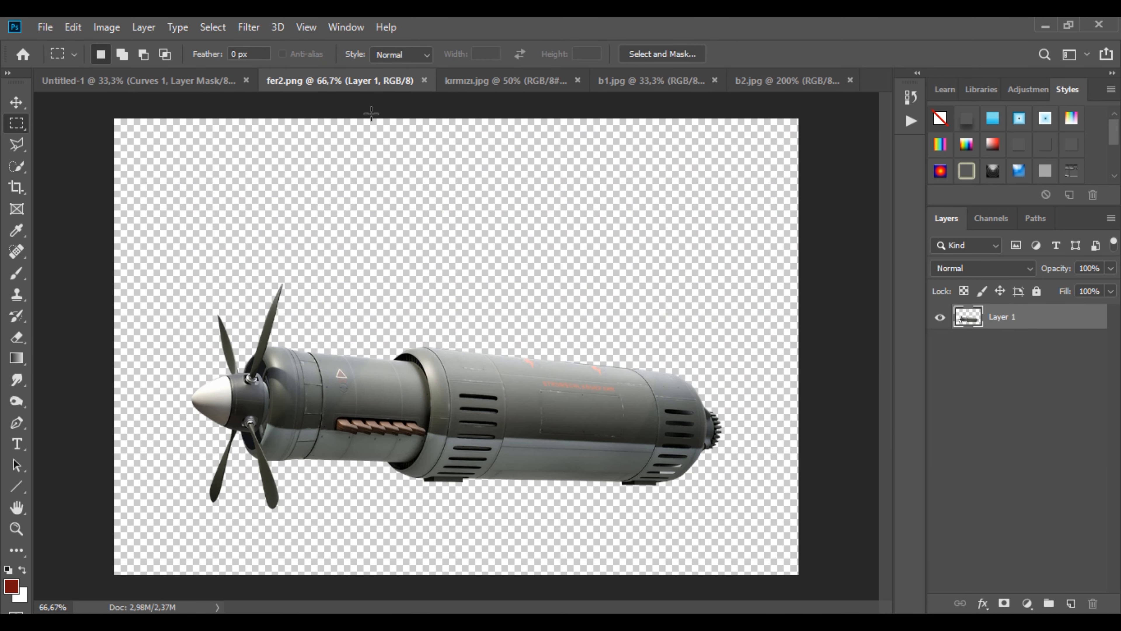
mouse_move(371, 114)
mouse_down()
mouse_move(185, 146)
mouse_move(155, 82)
mouse_move(269, 159)
mouse_move(457, 214)
mouse_move(402, 223)
mouse_up()
key(v)
click(17, 273)
scroll(512, 284, up, 1)
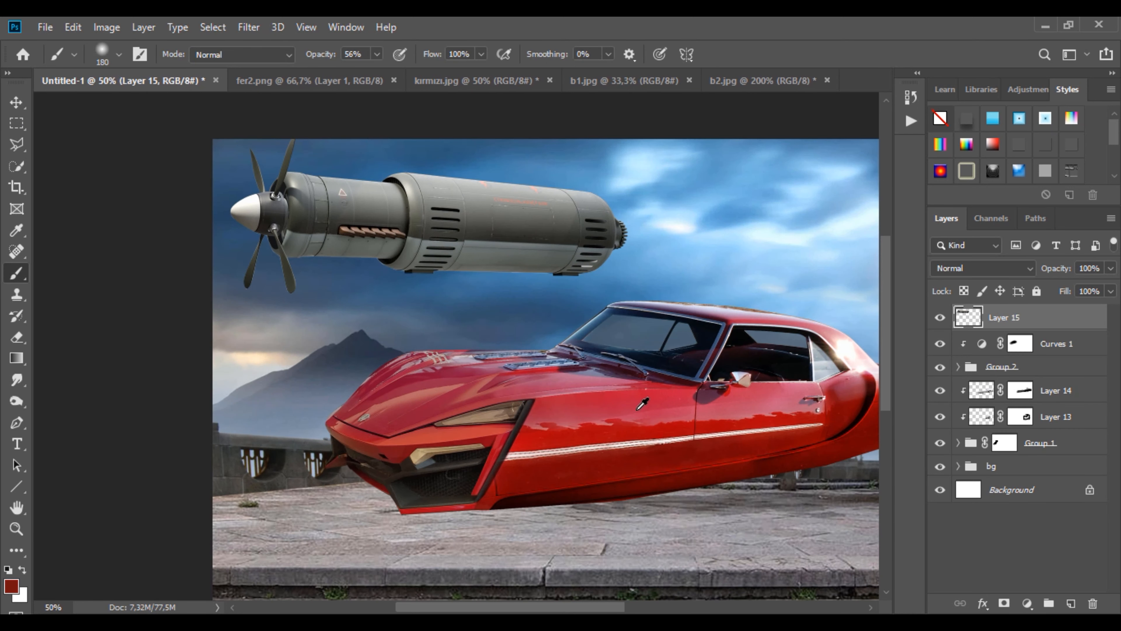
alt+click(637, 409)
mouse_move(490, 212)
mouse_down()
mouse_move(587, 222)
mouse_move(322, 198)
mouse_move(439, 242)
mouse_up()
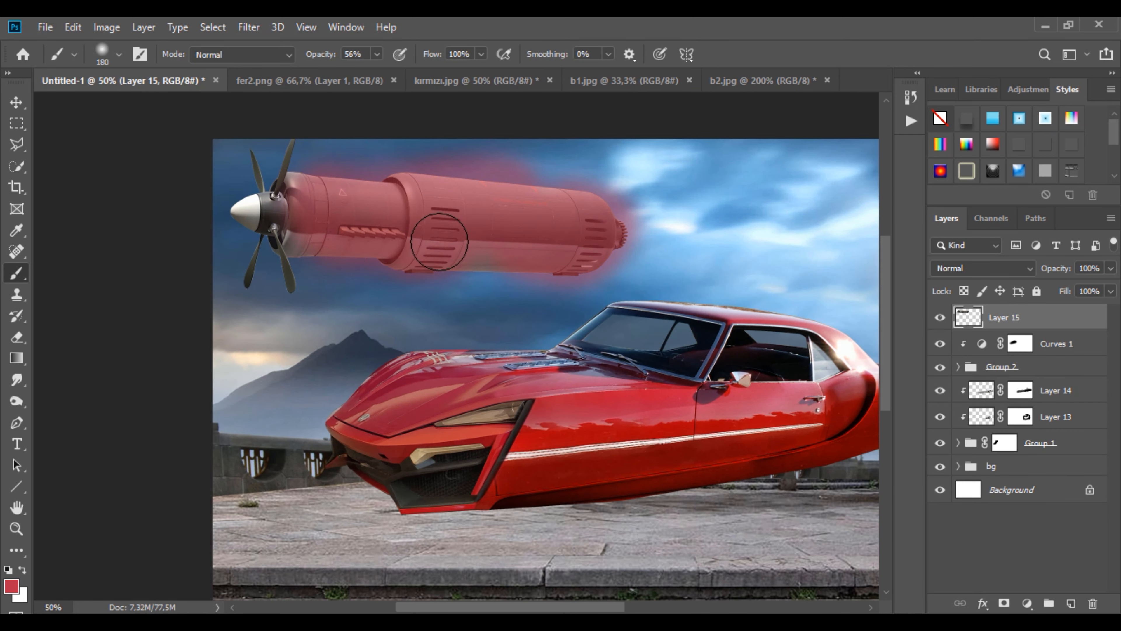
mouse_move(335, 232)
mouse_down()
mouse_move(308, 190)
mouse_move(325, 204)
mouse_move(320, 232)
mouse_up()
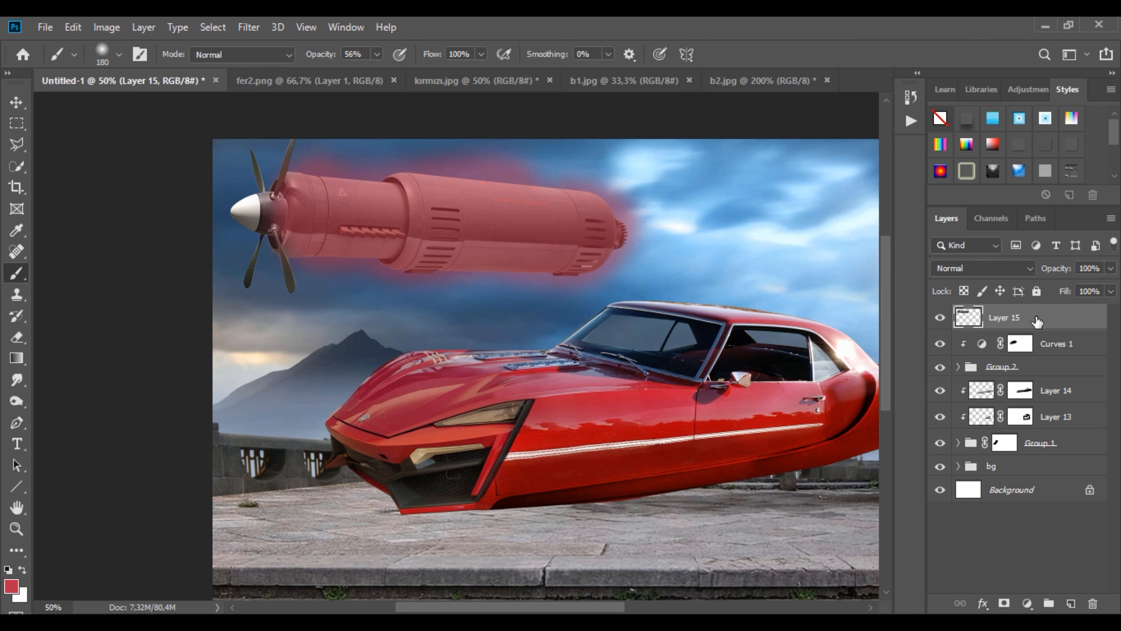
key(ctrl+z)
key(ctrl+z)
Create a new layer clipped to the engine and paint the engine body red.
click(1071, 603)
right_click(1043, 319)
click(887, 393)
mouse_move(593, 177)
mouse_down()
mouse_move(512, 203)
mouse_move(472, 161)
mouse_move(359, 258)
mouse_move(325, 199)
mouse_up()
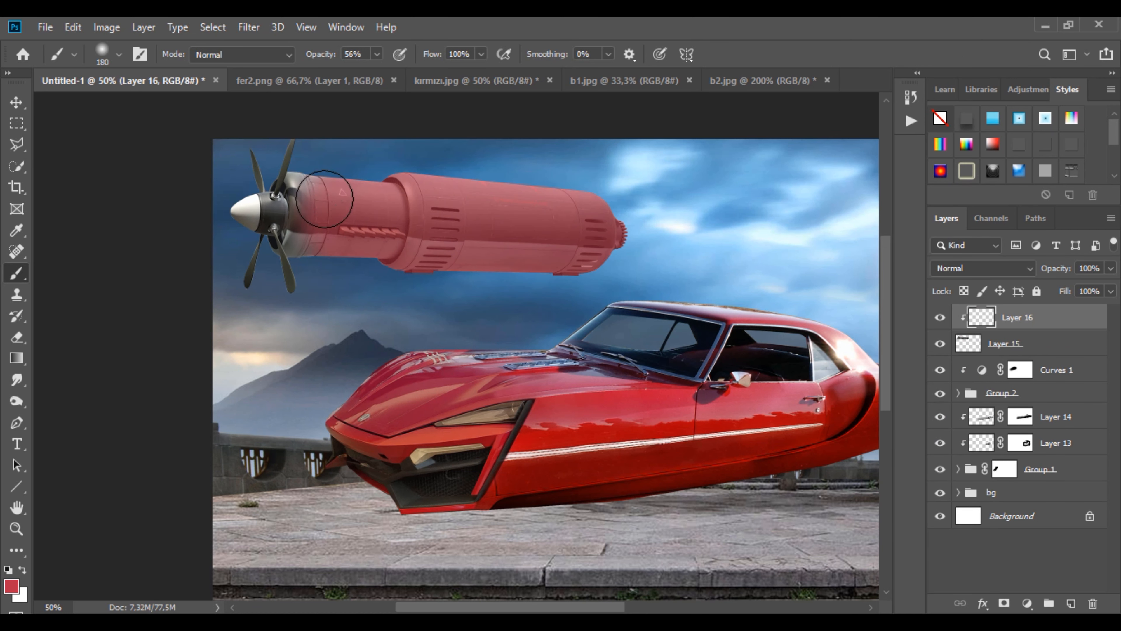
Set the red paint layer to Overlay and paint more red over the engine body and propeller.
click(982, 268)
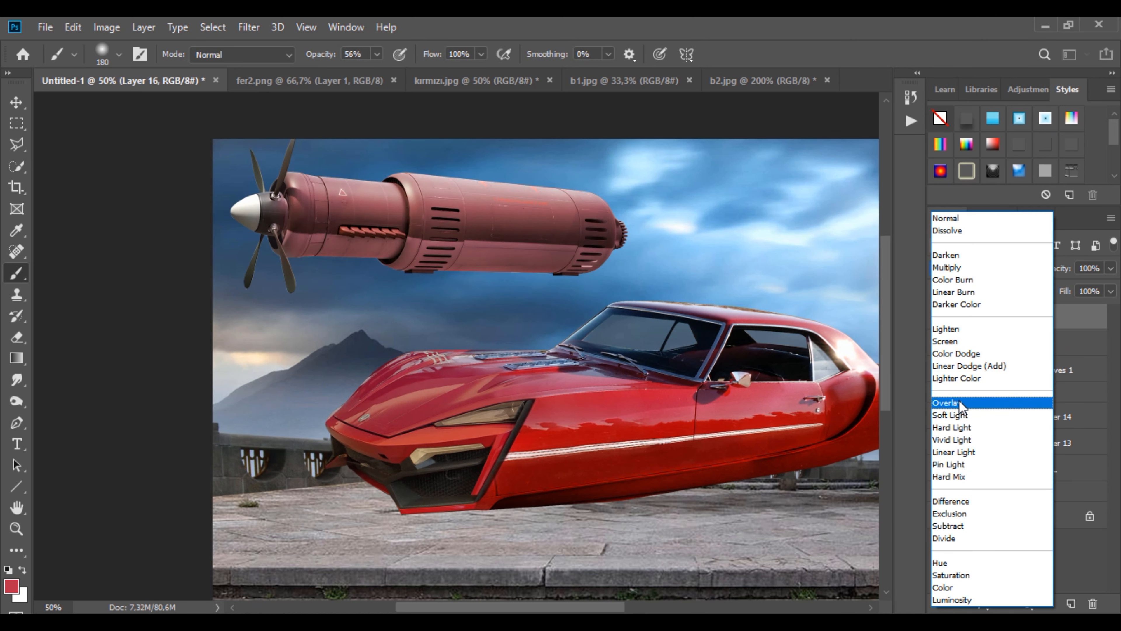
click(959, 403)
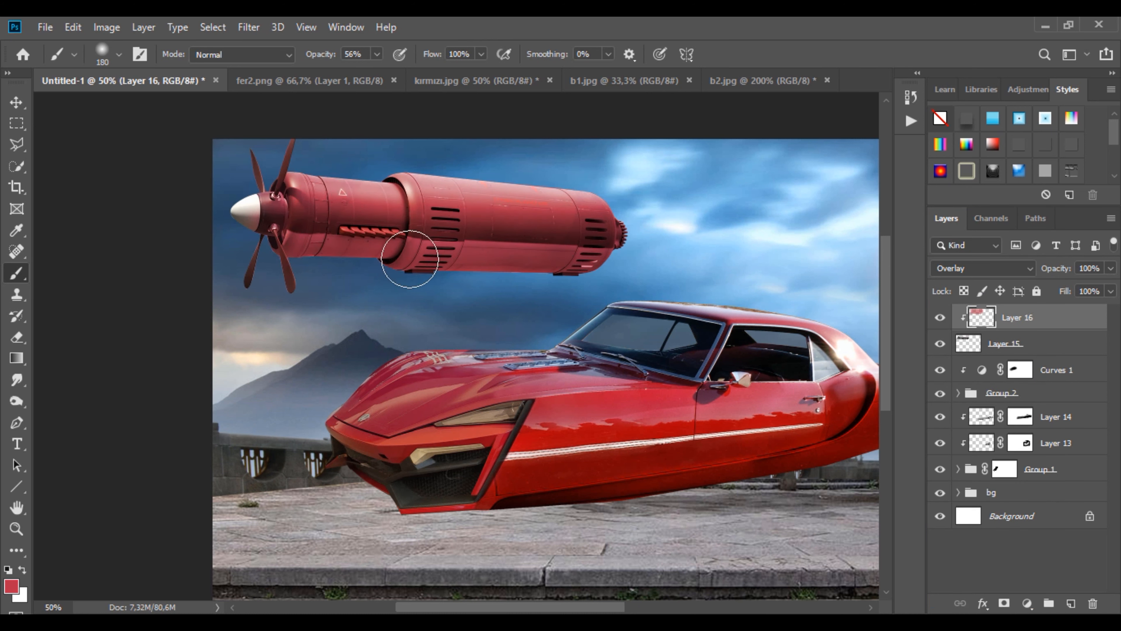
mouse_move(409, 259)
mouse_down()
mouse_move(454, 244)
mouse_move(493, 182)
mouse_up()
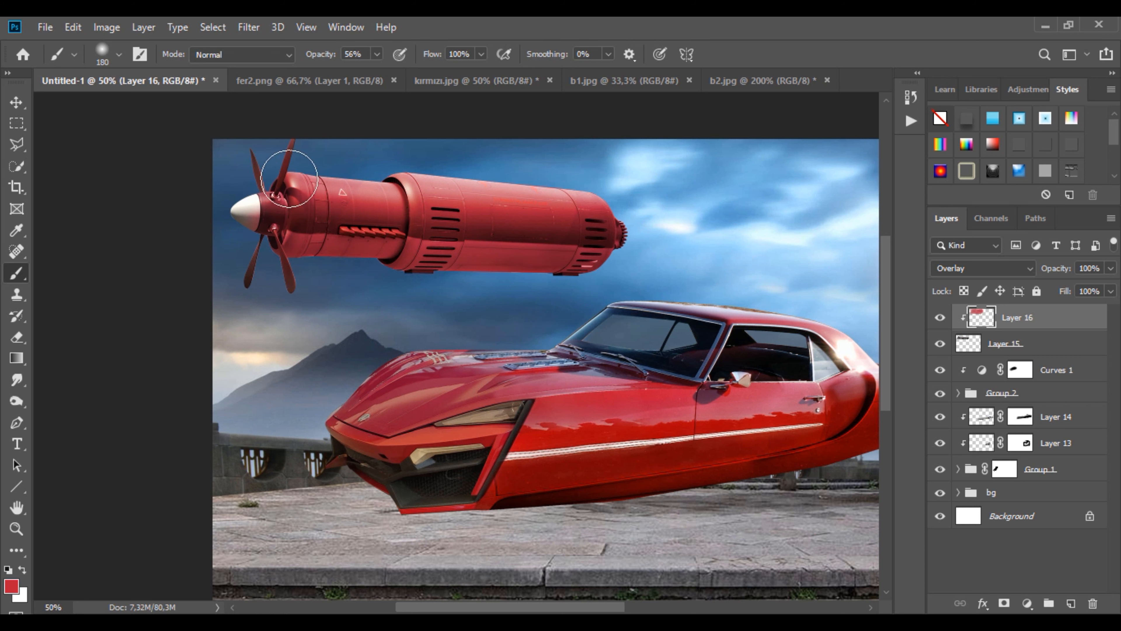
mouse_move(592, 222)
mouse_down()
mouse_move(424, 224)
mouse_move(601, 221)
mouse_move(220, 175)
mouse_move(287, 238)
mouse_up()
Add a mask to the red overlay layer and mask out the colour around the propeller's nose cone.
scroll(236, 207, up, 3)
click(1004, 603)
key(d)
drag(220, 225, 211, 196)
Paint white on the red overlay layer's mask with a 23 px brush to restore colour on the propeller hub.
right_click(387, 231)
click(487, 268)
click(23, 570)
drag(358, 194, 353, 159)
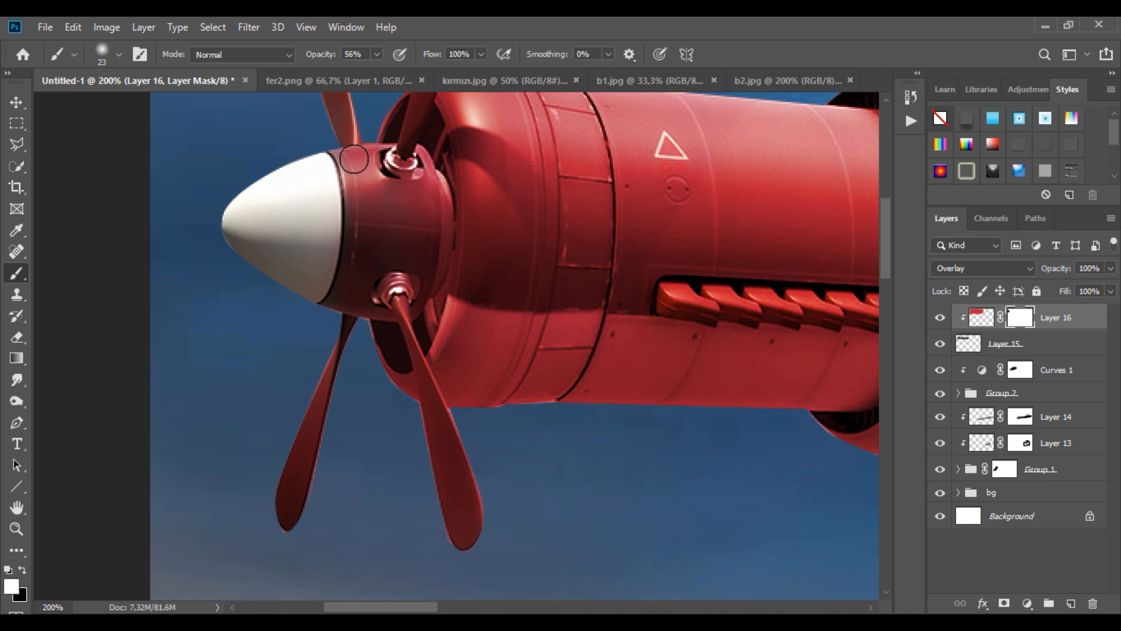
Group the engine layer and its red overlay layer into one layer group.
scroll(323, 275, down, 3)
click(17, 102)
ctrl+click(1054, 348)
drag(1054, 348, 1049, 603)
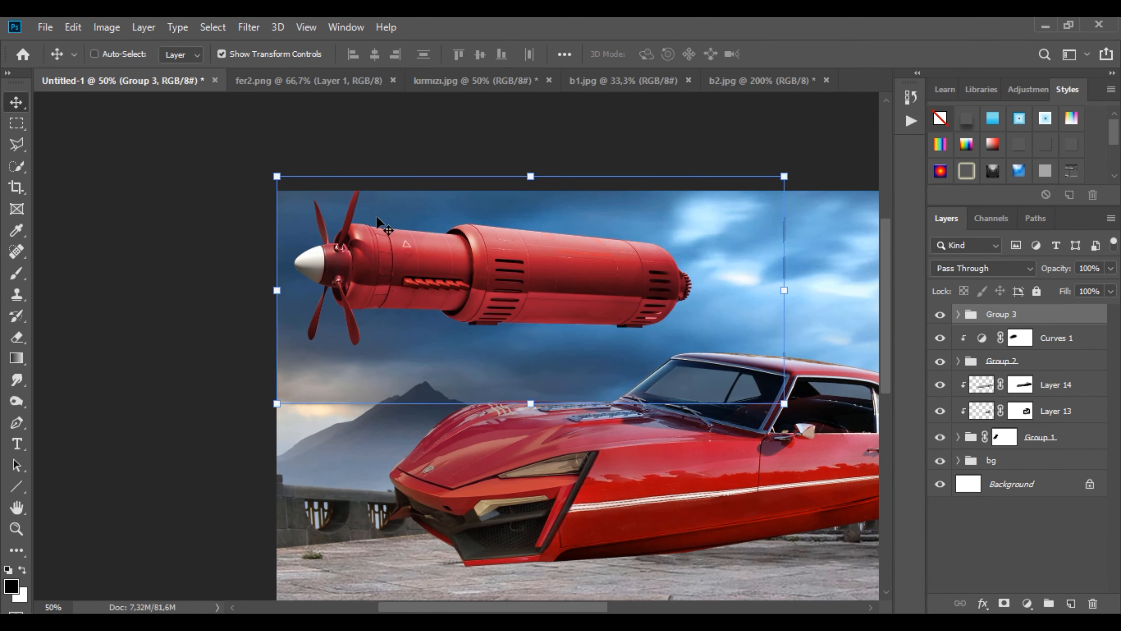
Scale the engine group down, move it below Group 1 in the layer stack and place it under the car's front bumper.
drag(782, 176, 553, 306)
drag(423, 335, 481, 487)
drag(569, 475, 558, 421)
key(Return)
drag(1001, 314, 1015, 450)
drag(383, 503, 447, 556)
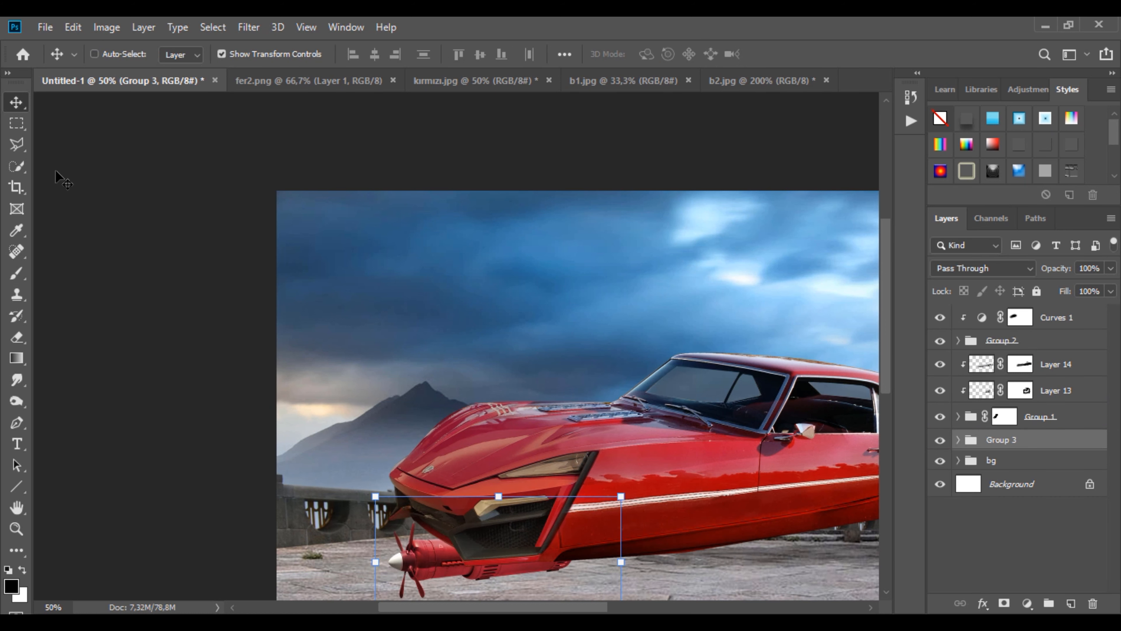
Sample the dark red of the car's lower body and paint it over the engine on Layer 16, enlarging the brush to 50 px.
click(17, 123)
drag(546, 500, 530, 417)
scroll(498, 475, up, 2)
click(958, 440)
click(1068, 463)
key(b)
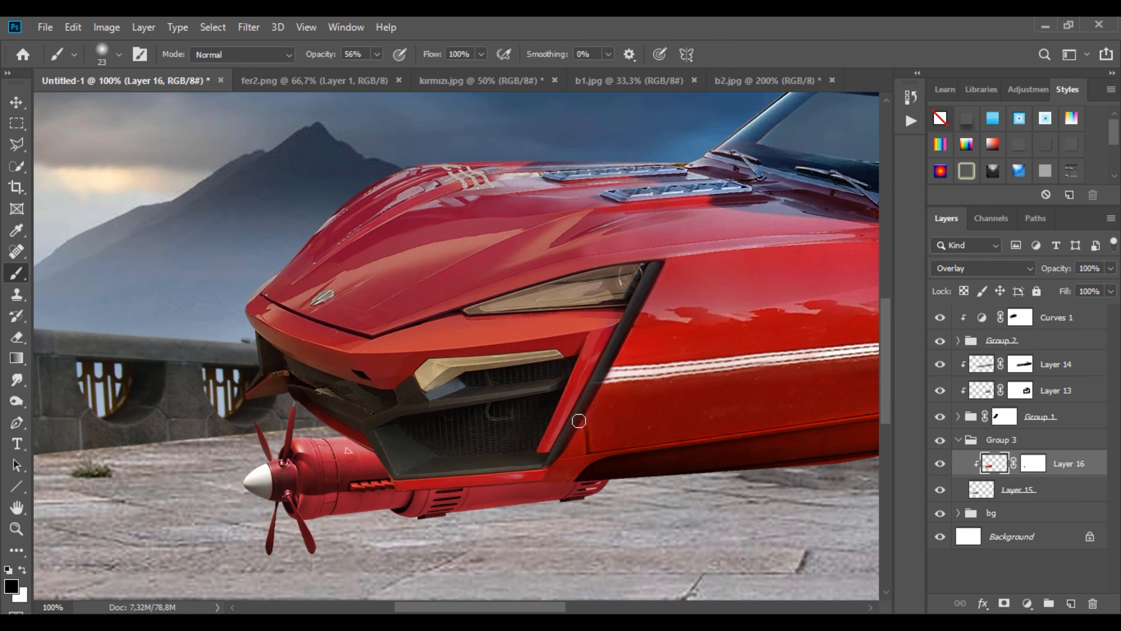
alt+click(579, 421)
mouse_move(467, 498)
mouse_down()
mouse_move(326, 504)
mouse_move(311, 446)
mouse_move(397, 486)
mouse_up()
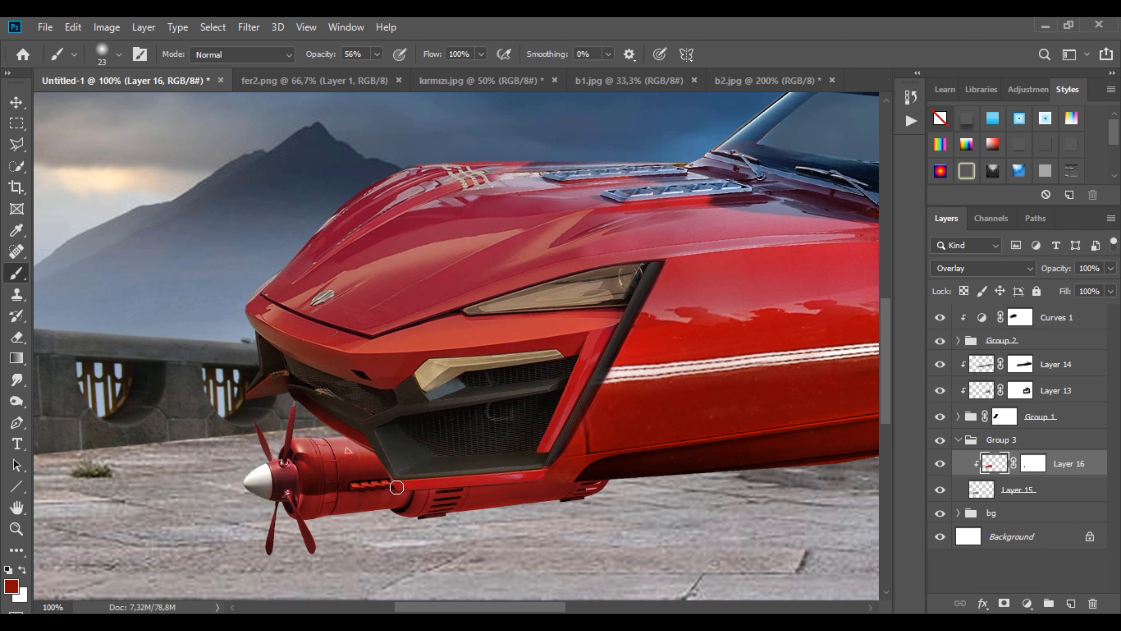
right_click(394, 519)
drag(494, 280, 506, 280)
drag(360, 433, 557, 496)
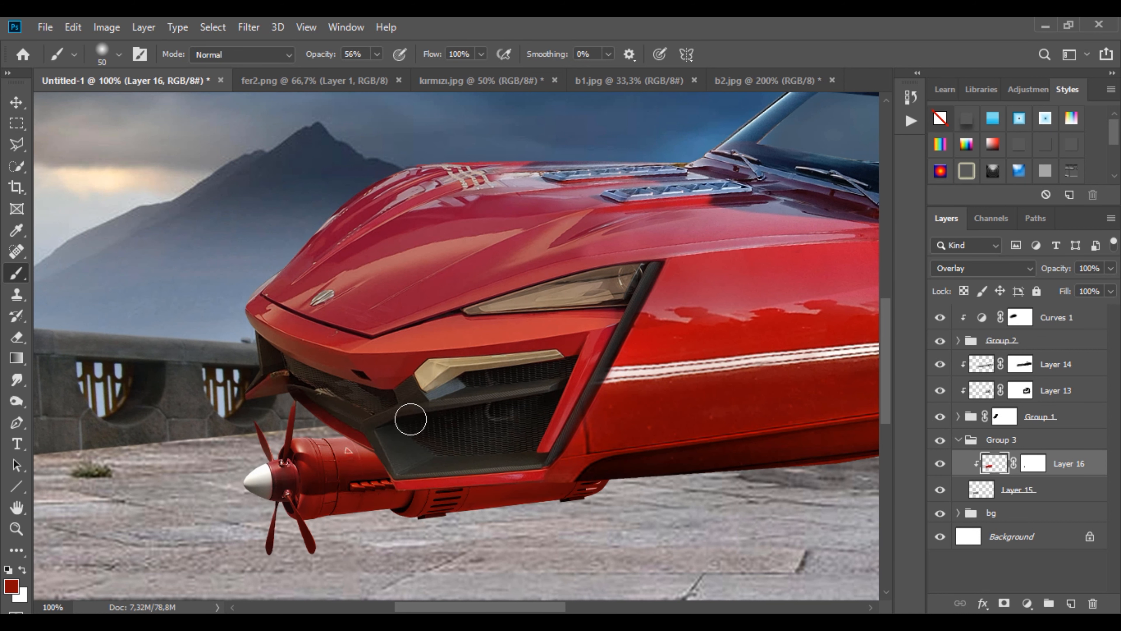
Shrink the engine group slightly, fit it under the front bumper's lower edge and duplicate it for a second engine.
key(v)
click(1001, 440)
drag(709, 302, 620, 355)
drag(345, 475, 343, 420)
key(Return)
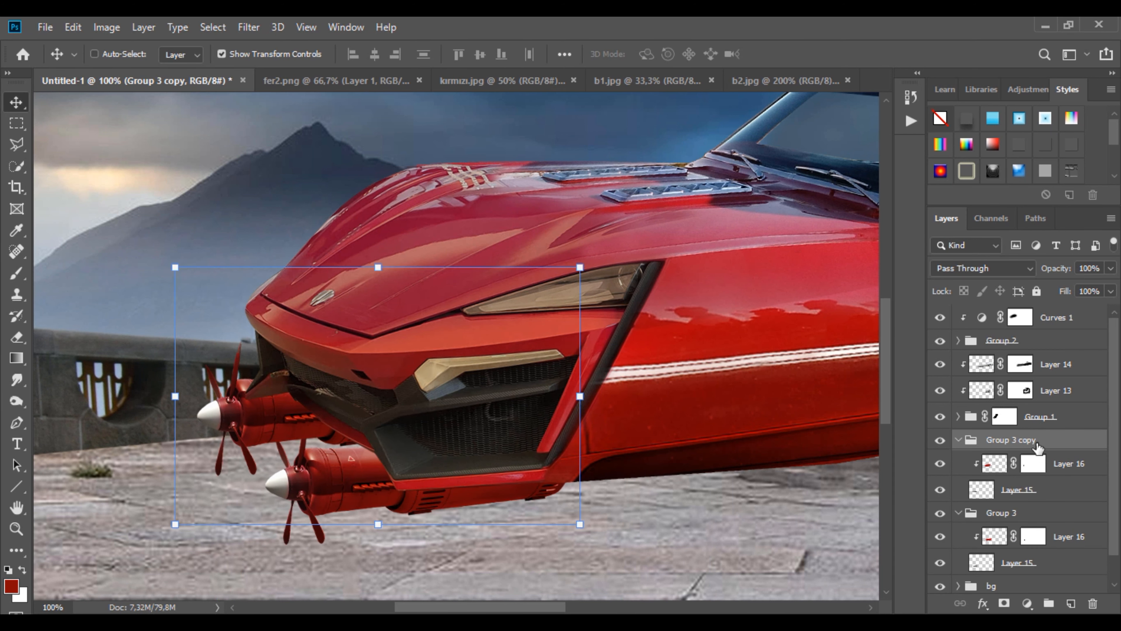
Try to move the copied engine group below the original engine group in the layer stack.
drag(1037, 447, 1038, 524)
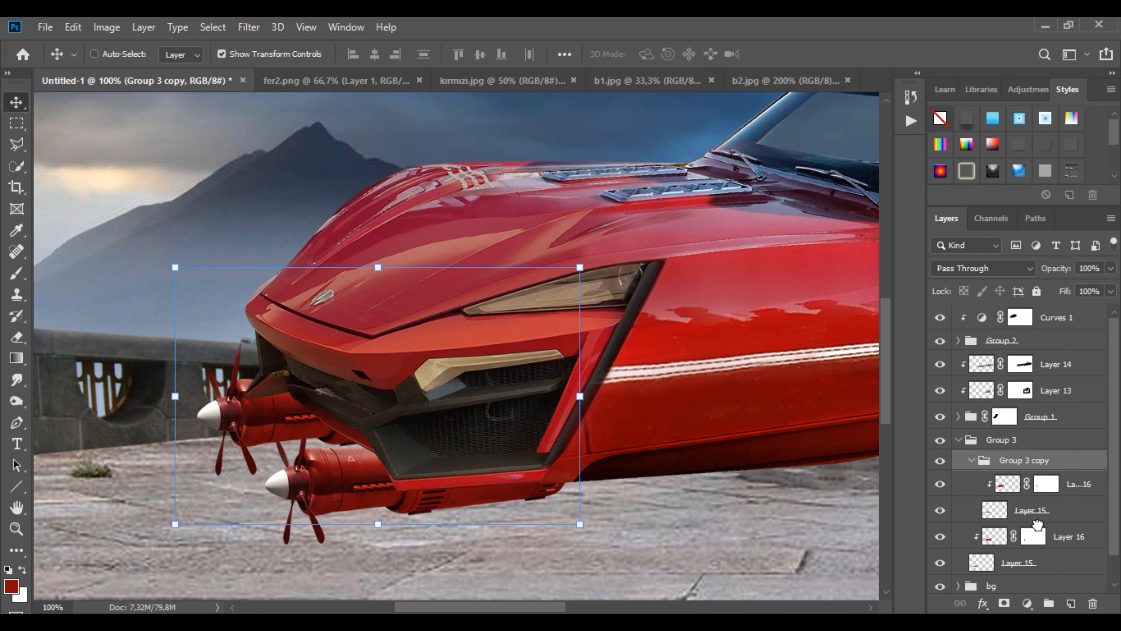
key(ctrl+z)
key(ctrl+z)
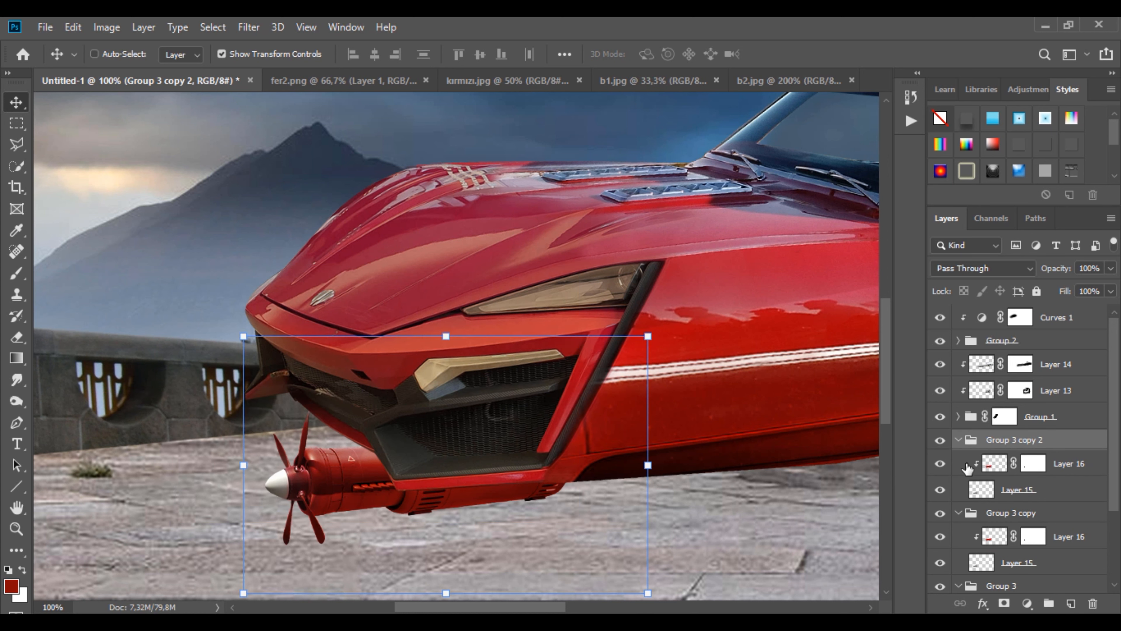
Scale a copy of the engine group to about 92% and place it behind the far side of the front bumper.
click(957, 439)
drag(374, 476, 316, 393)
drag(185, 507, 211, 473)
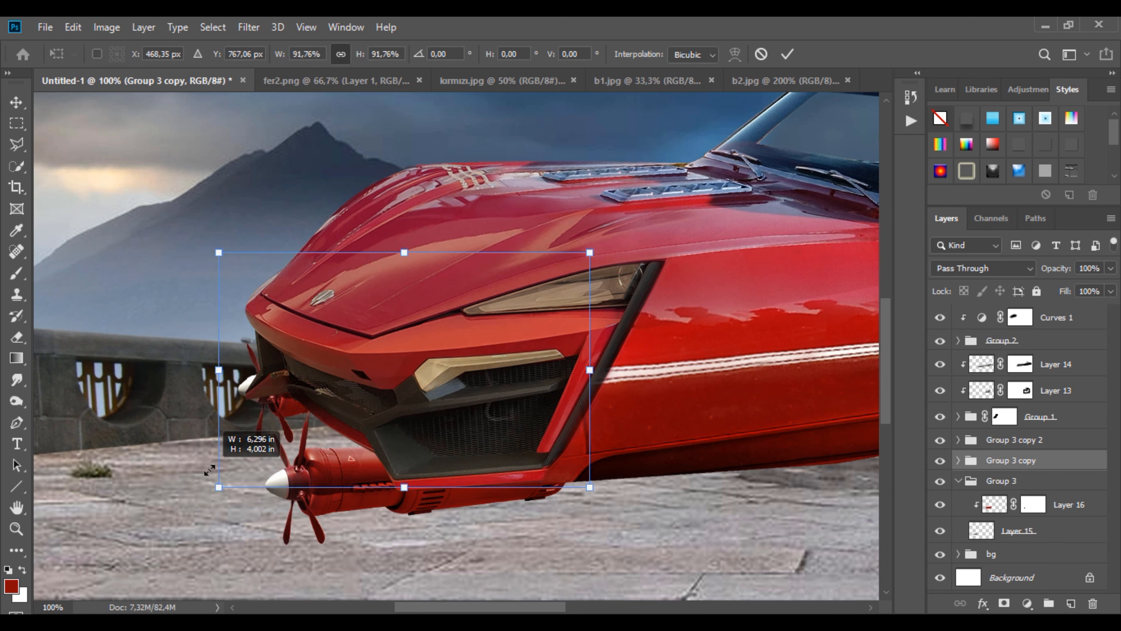
drag(280, 398, 231, 403)
click(15, 124)
alt+click(198, 227)
alt+click(197, 227)
alt+click(198, 227)
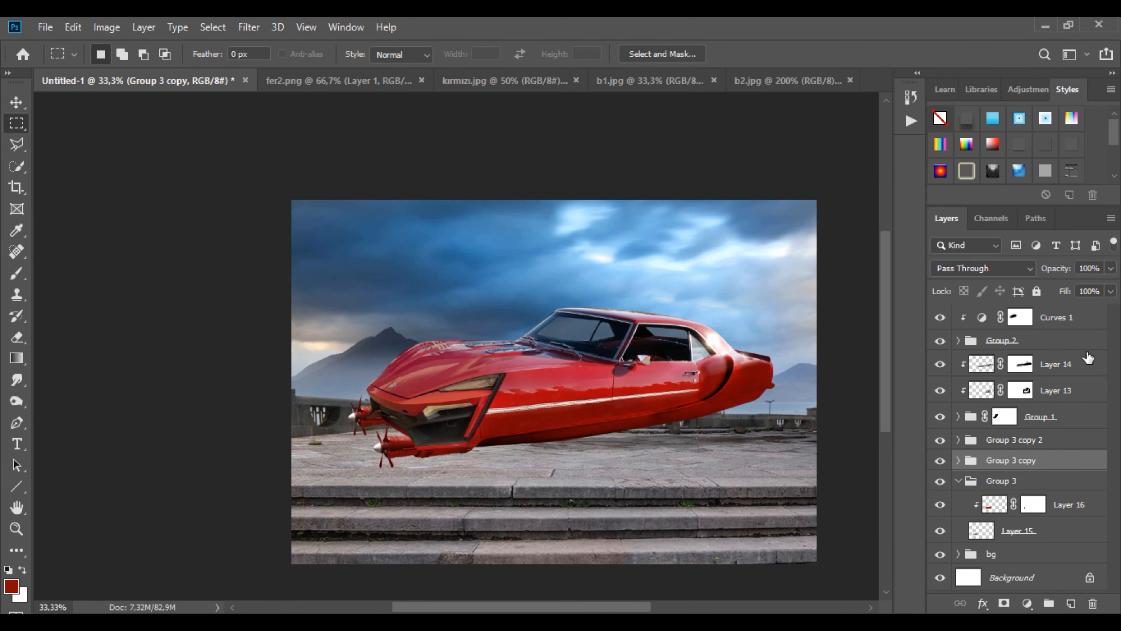
Outline the silver car's door and vented side panel in b1.jpg with the Polygonal Lasso and return to the Untitled-1 composition.
click(1053, 322)
click(641, 83)
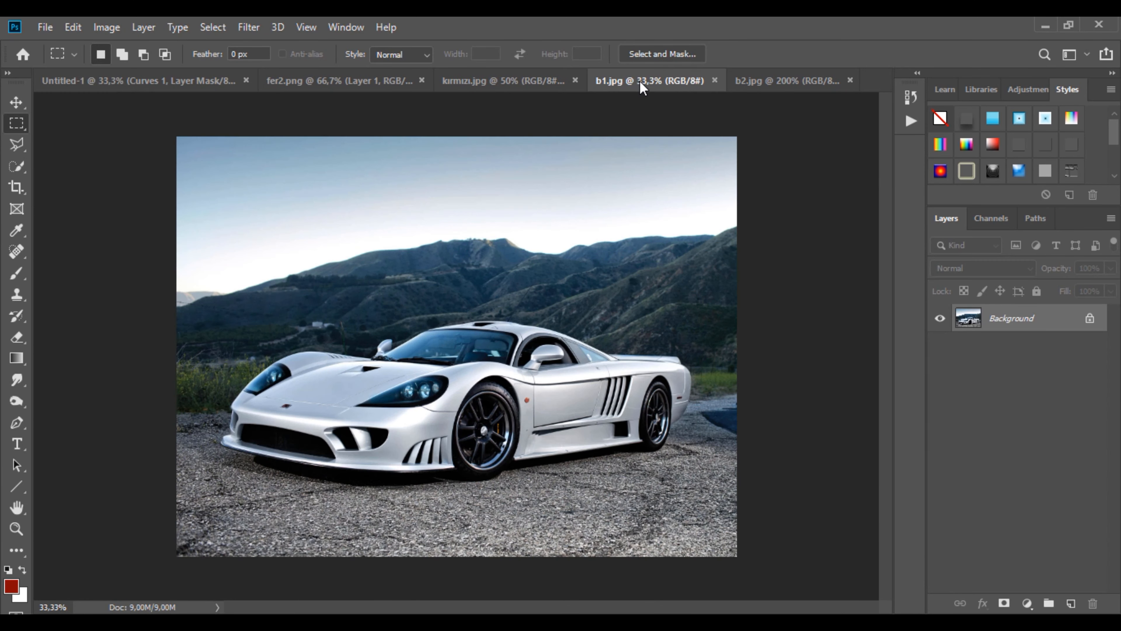
click(607, 388)
key(l)
click(708, 340)
click(746, 331)
click(792, 336)
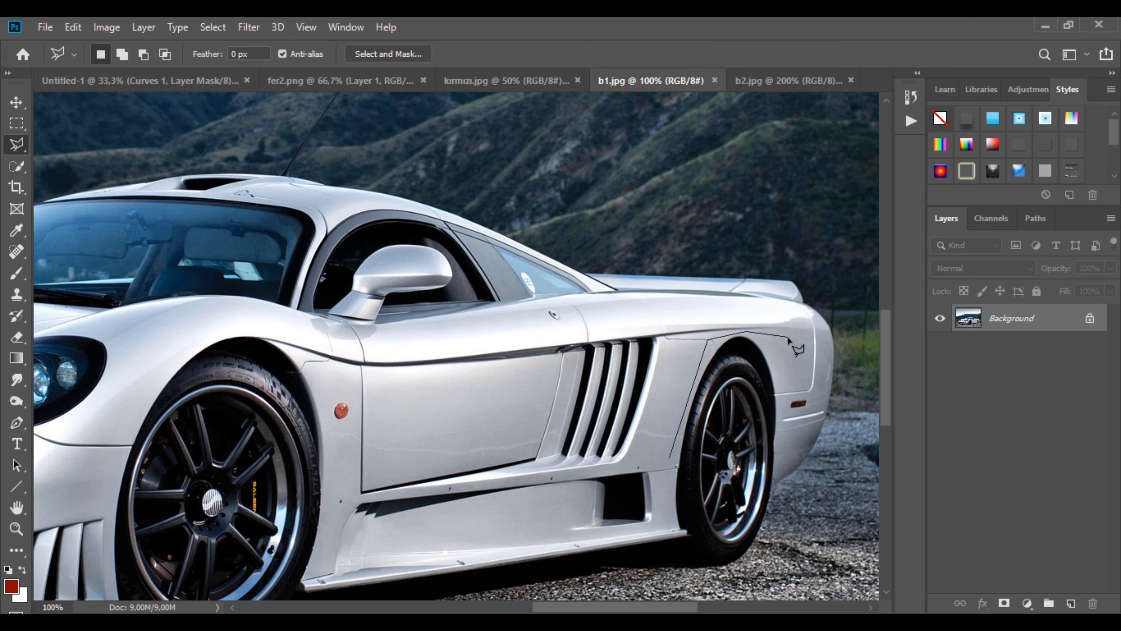
click(794, 325)
click(766, 308)
click(364, 352)
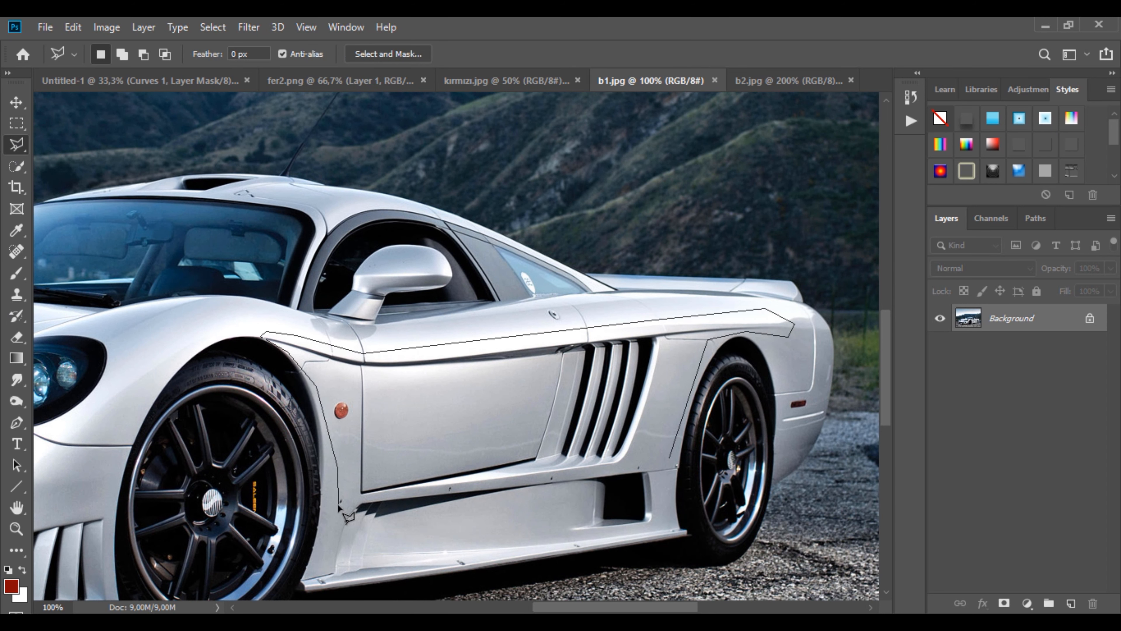
click(328, 559)
click(675, 532)
click(675, 461)
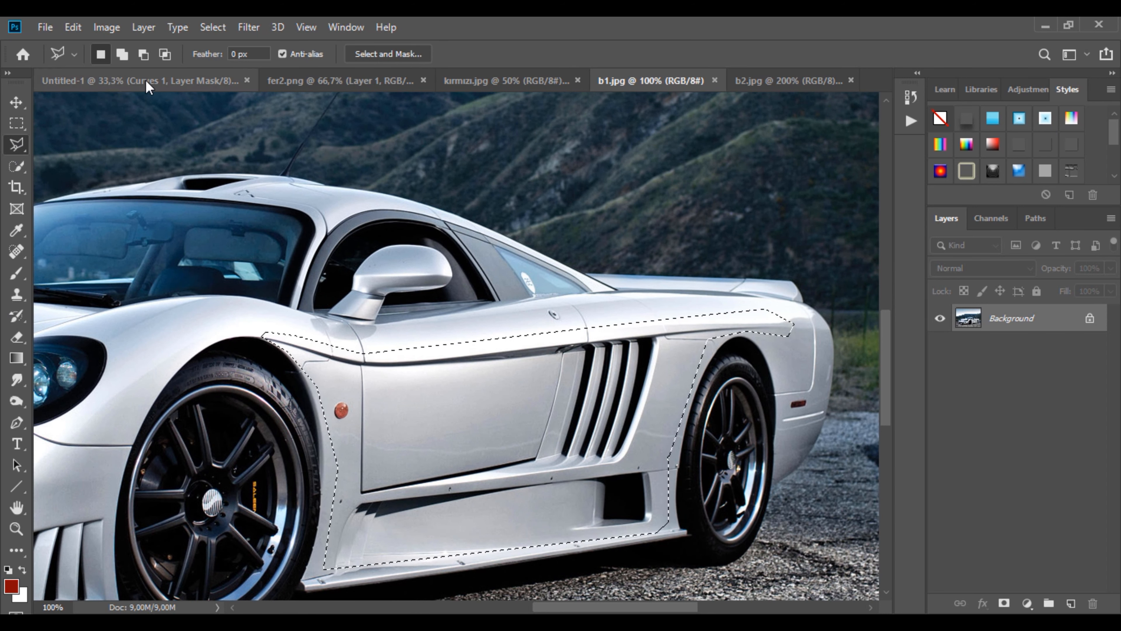
click(128, 81)
Set the door seam strip on Layer 18 to Soft Light and align it with the car's existing door line.
click(982, 268)
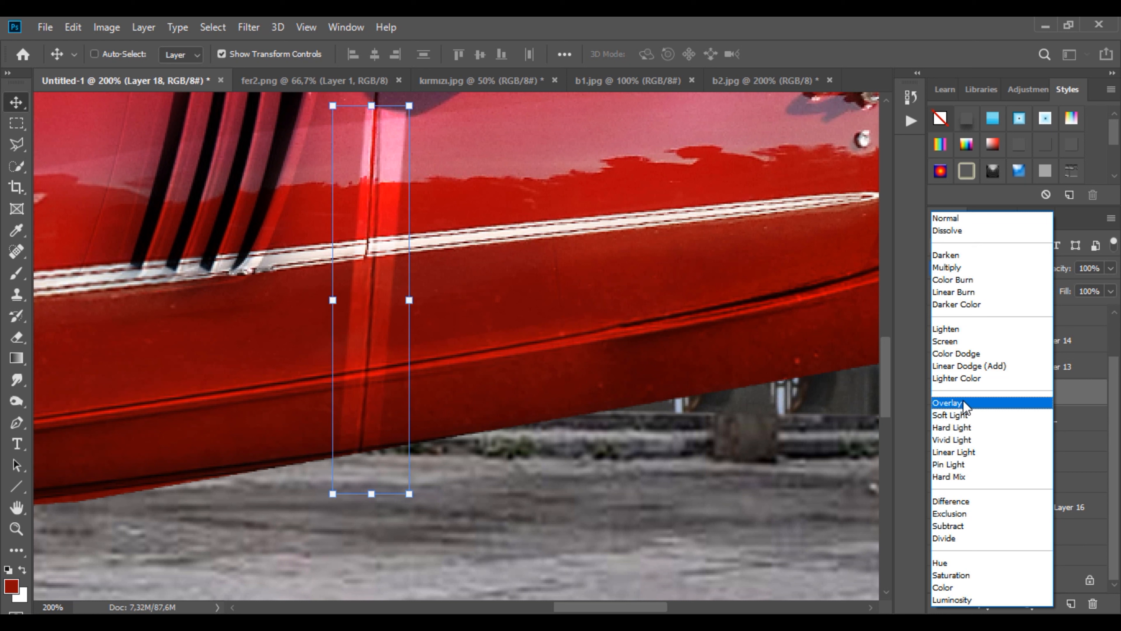
click(951, 401)
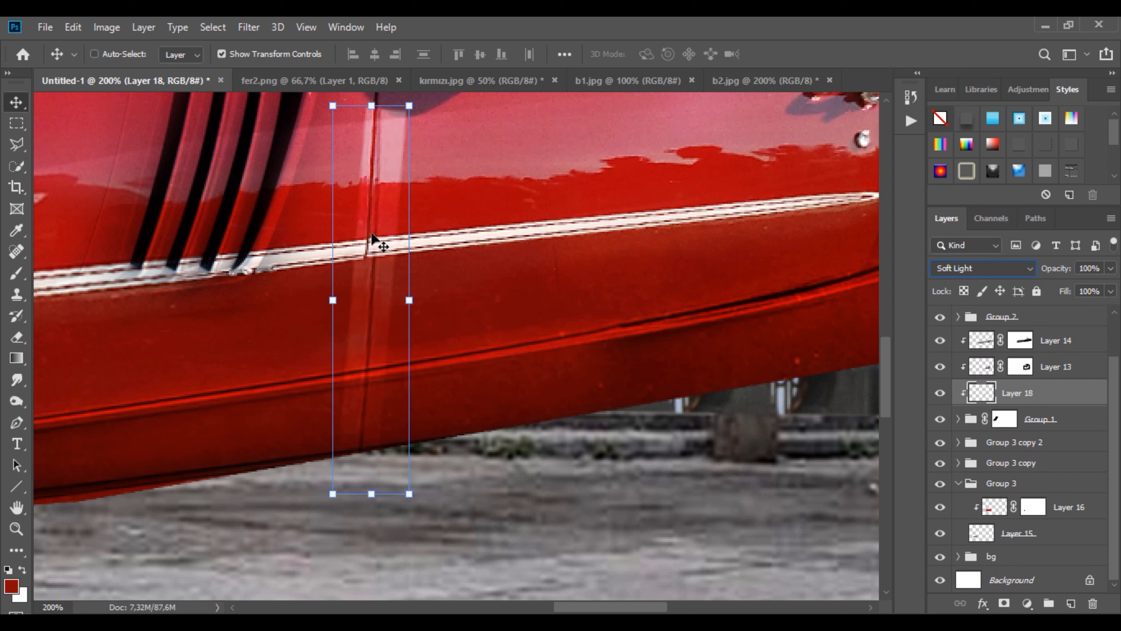
mouse_move(375, 243)
mouse_down()
mouse_move(367, 201)
mouse_move(386, 124)
mouse_move(359, 221)
mouse_up()
Add a mask to Layer 18, brush out the strip's hard edges around the door seam and duplicate the layer.
click(17, 273)
click(1004, 603)
key(x)
mouse_move(292, 438)
mouse_down()
mouse_move(420, 368)
mouse_move(414, 462)
mouse_move(408, 442)
mouse_up()
ctrl+click(387, 346)
click(387, 347)
key(ctrl+j)
key(v)
key(b)
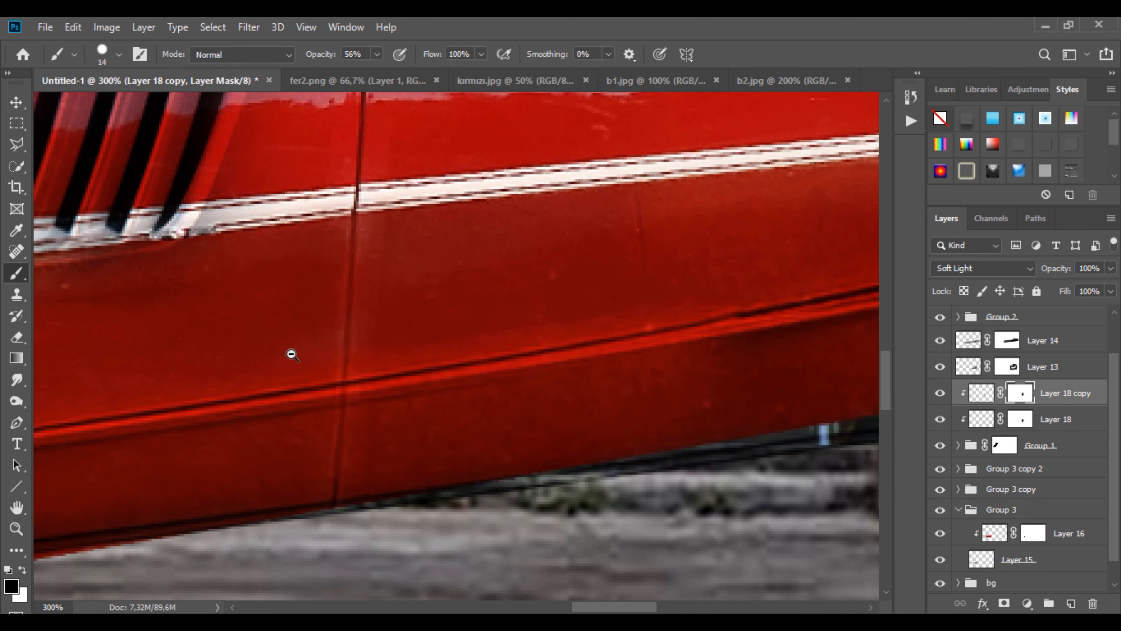
Toggle the visibility of the car's layers to examine which one causes the pale ghost shape behind the rear.
key(ctrl+0)
key(ctrl+1)
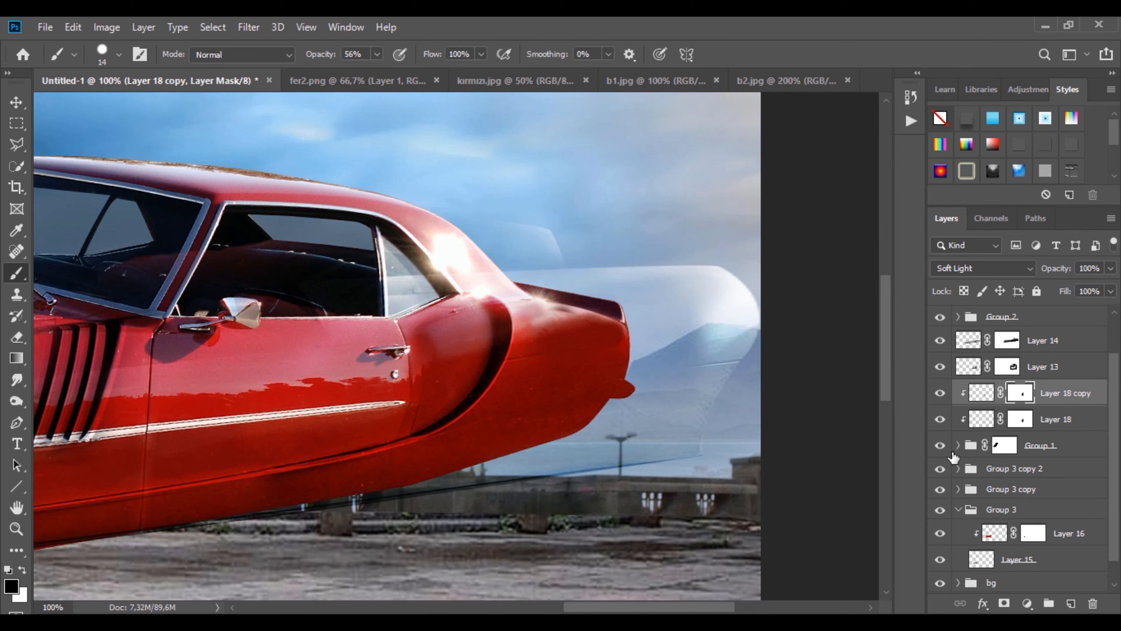
click(940, 445)
click(940, 445)
scroll(967, 376, up, 2)
click(940, 367)
click(940, 367)
click(940, 344)
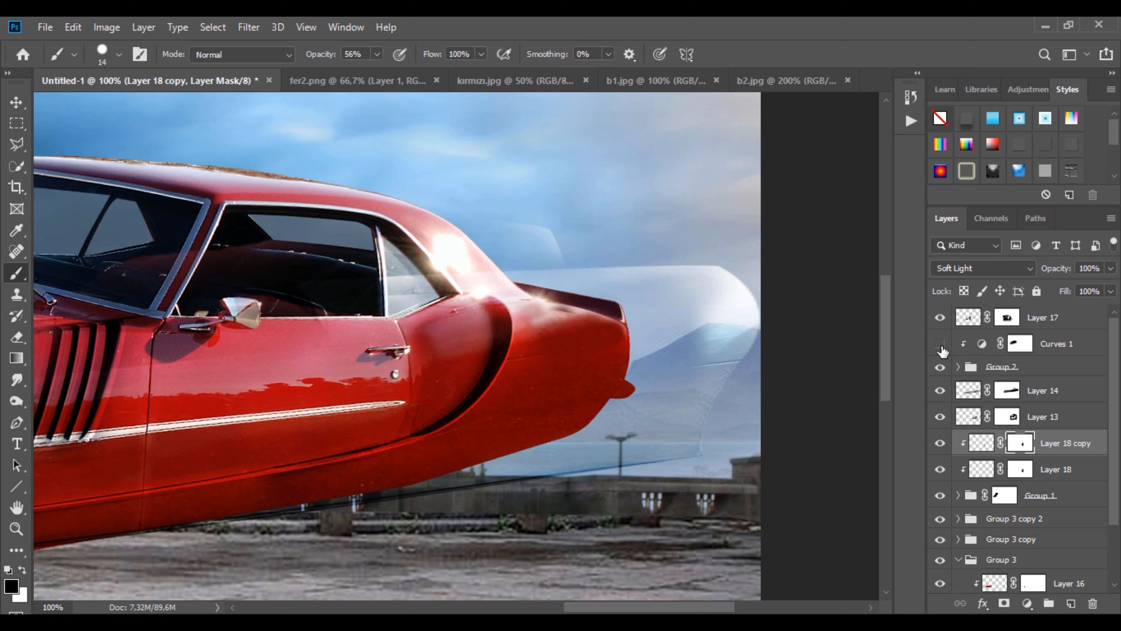
click(941, 390)
Turn Layer 13 and Layer 14 back into clipping masks on the car body group.
click(1007, 390)
right_click(1056, 424)
click(922, 332)
right_click(1052, 390)
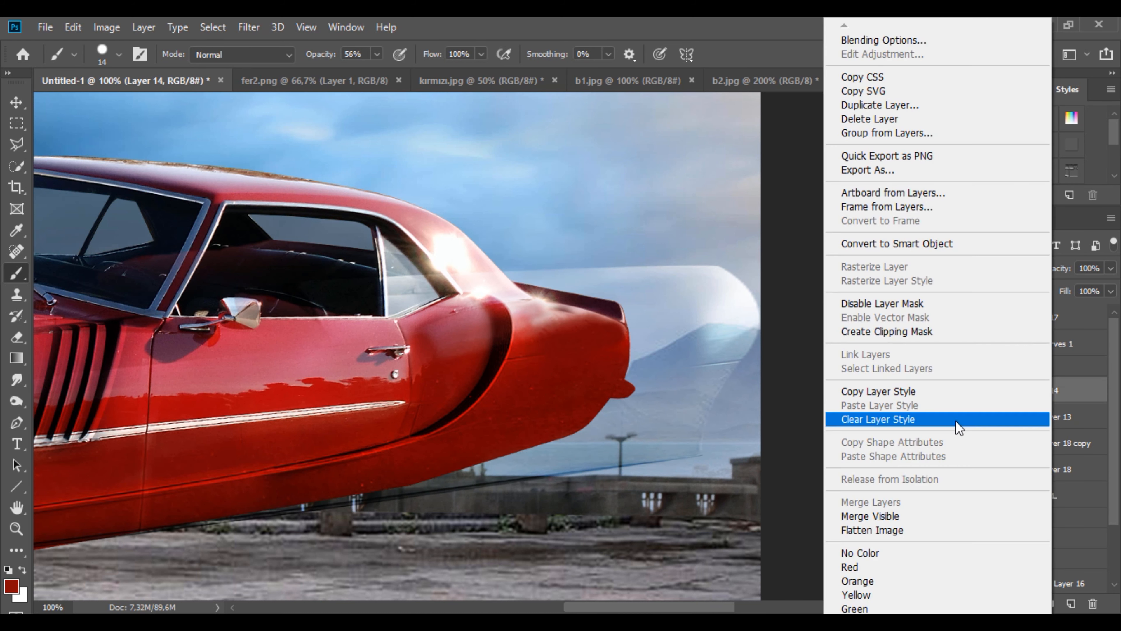
click(925, 333)
Try to paint dark red over the rear window pillar and roof edge on Layer 14 with a soft 161 px brush.
drag(393, 265, 411, 294)
right_click(485, 287)
click(605, 415)
drag(579, 281, 604, 281)
click(398, 260)
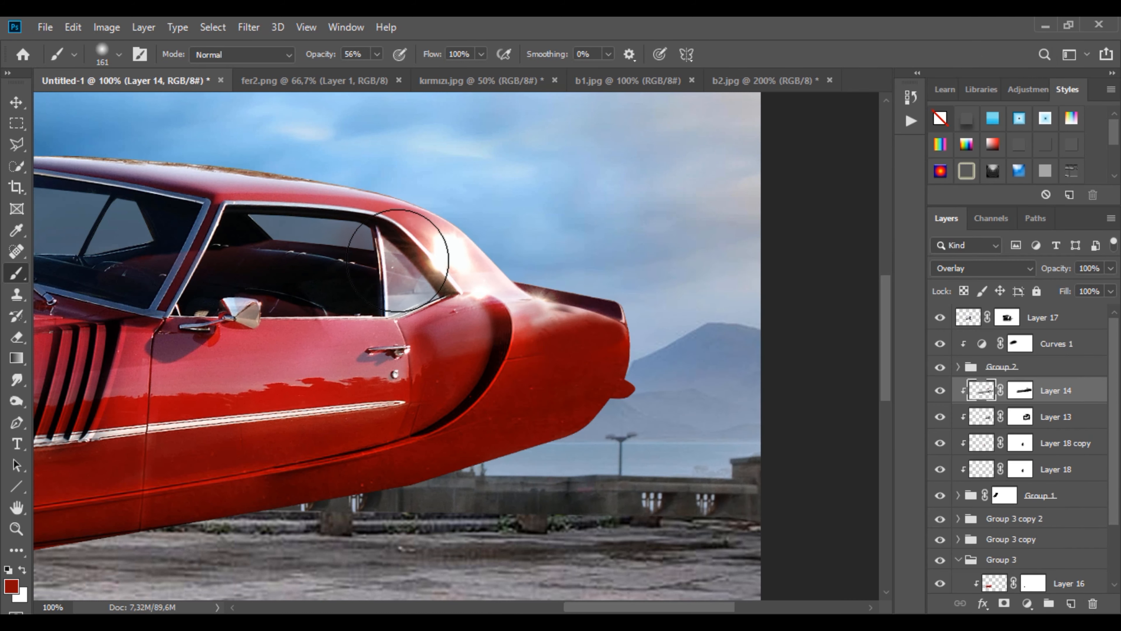
drag(423, 253, 395, 217)
drag(388, 212, 246, 208)
key(ctrl+z)
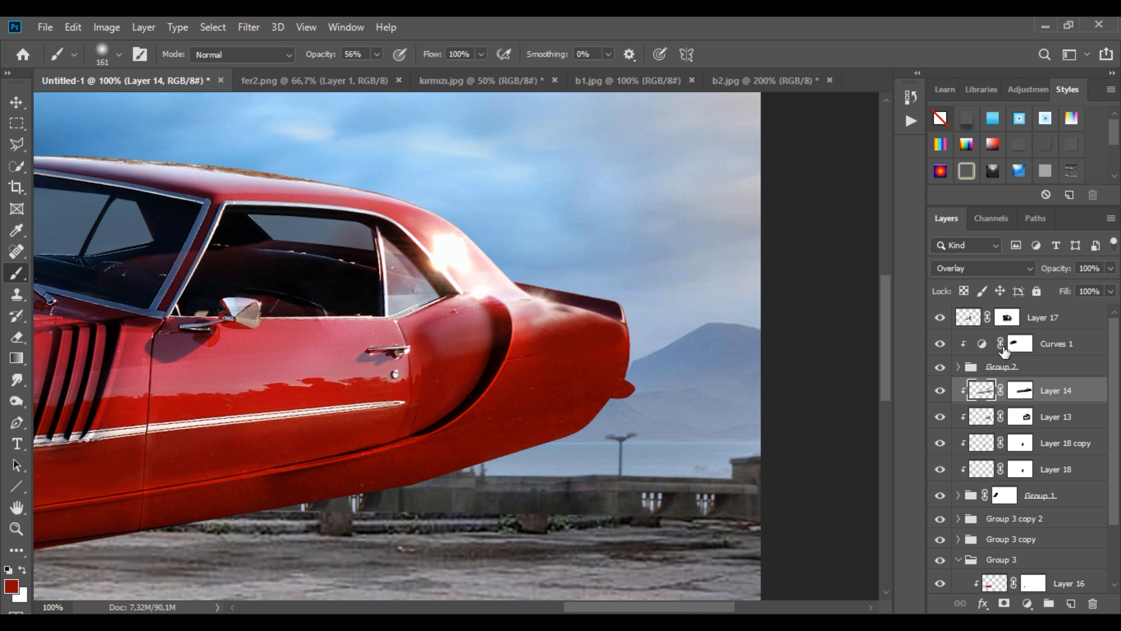
Refine the masks of Layer 14 and Layer 13 around the rear window and quarter panel, toggling nearby layers to compare.
click(1020, 390)
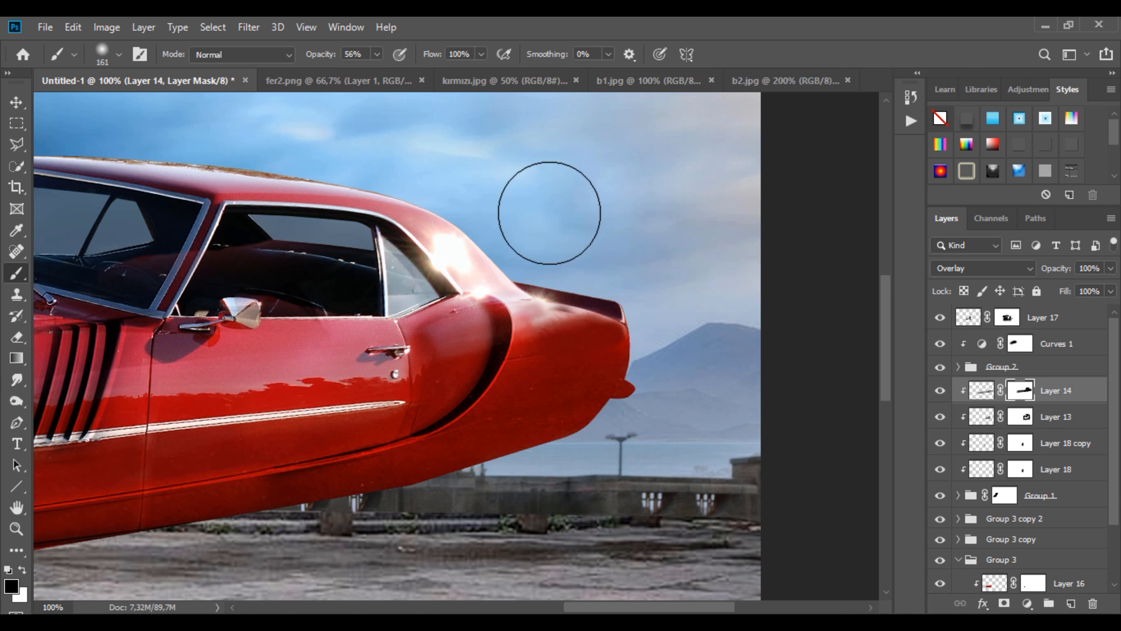
click(941, 417)
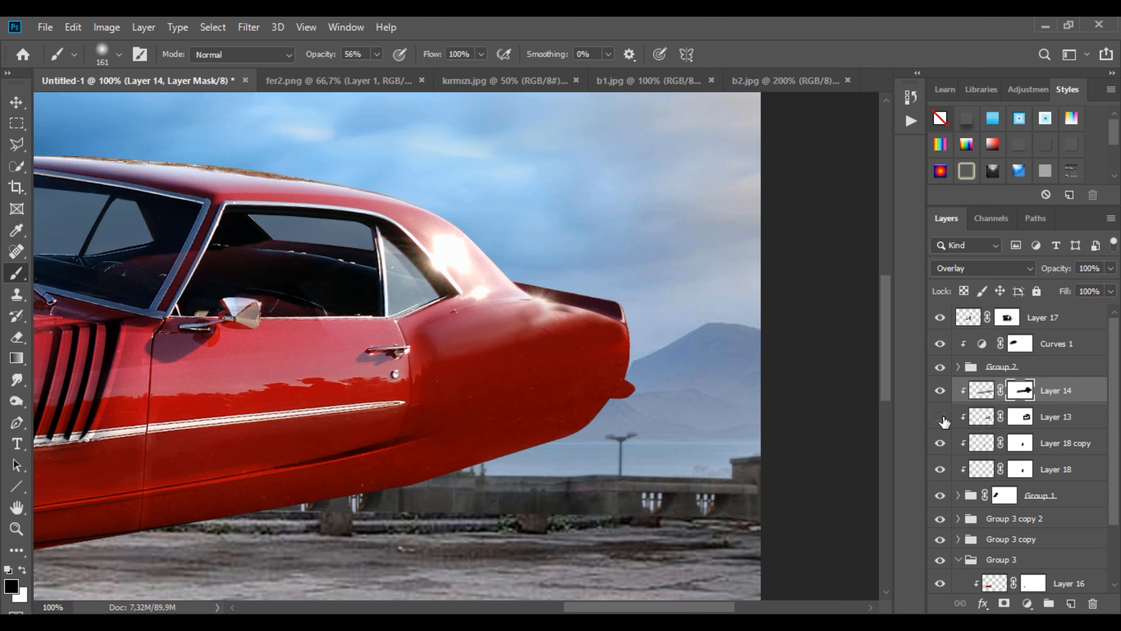
click(941, 417)
click(1022, 418)
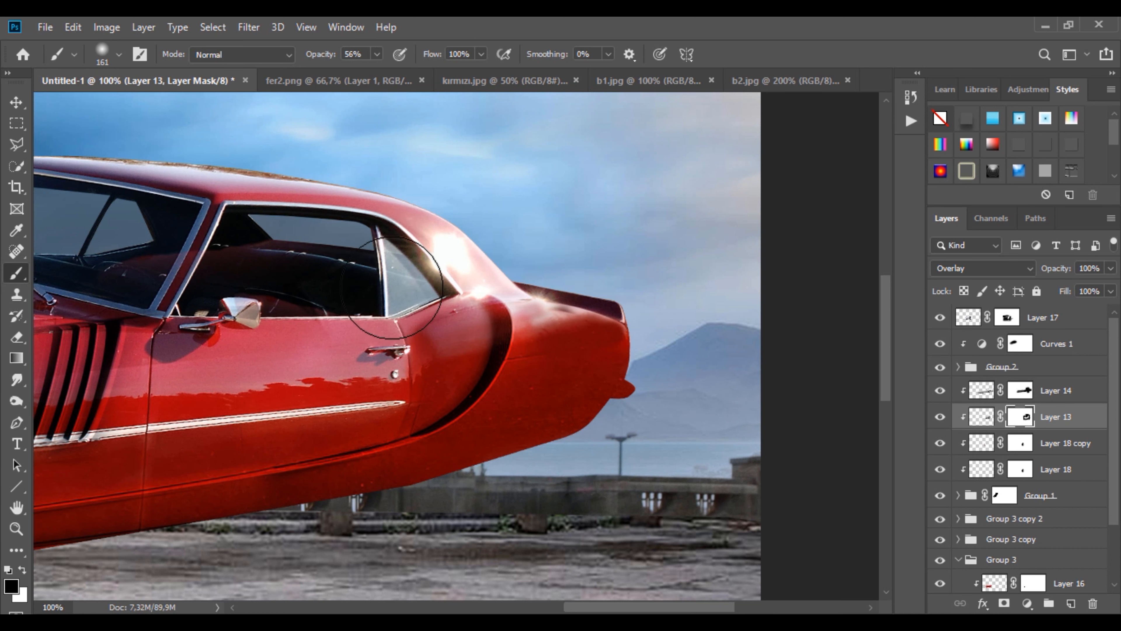
scroll(941, 468, down, 3)
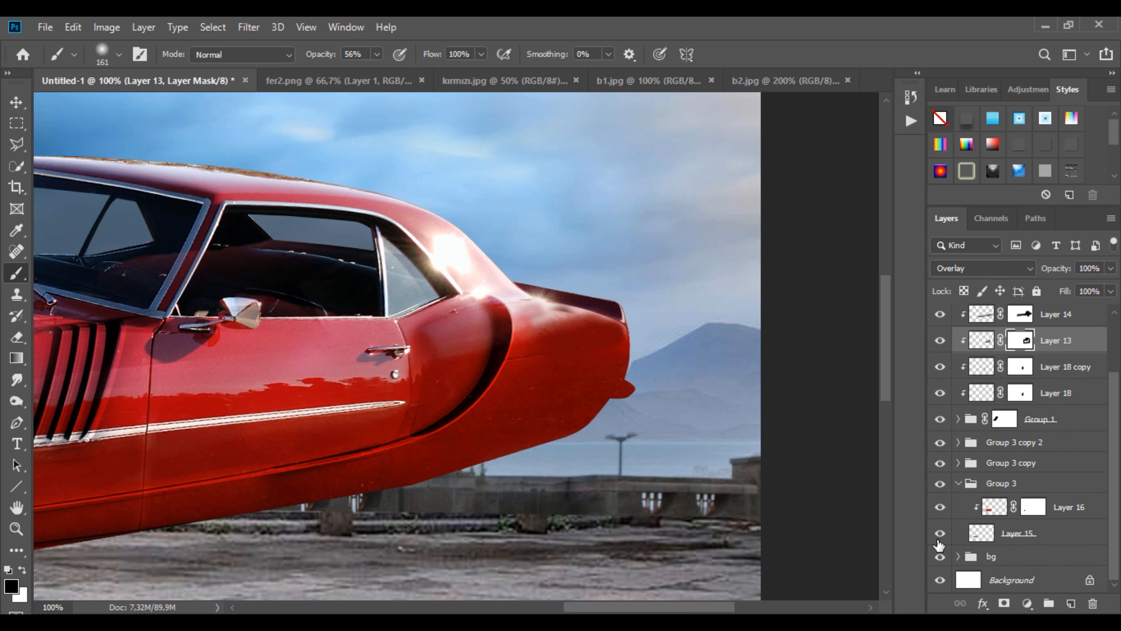
click(939, 443)
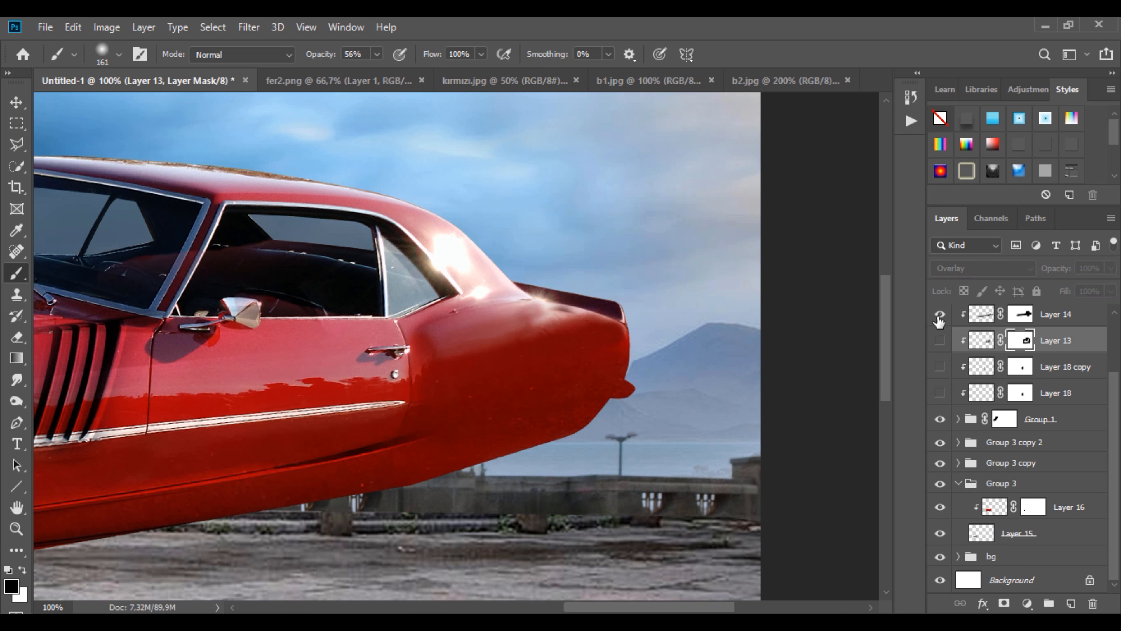
click(939, 340)
click(939, 366)
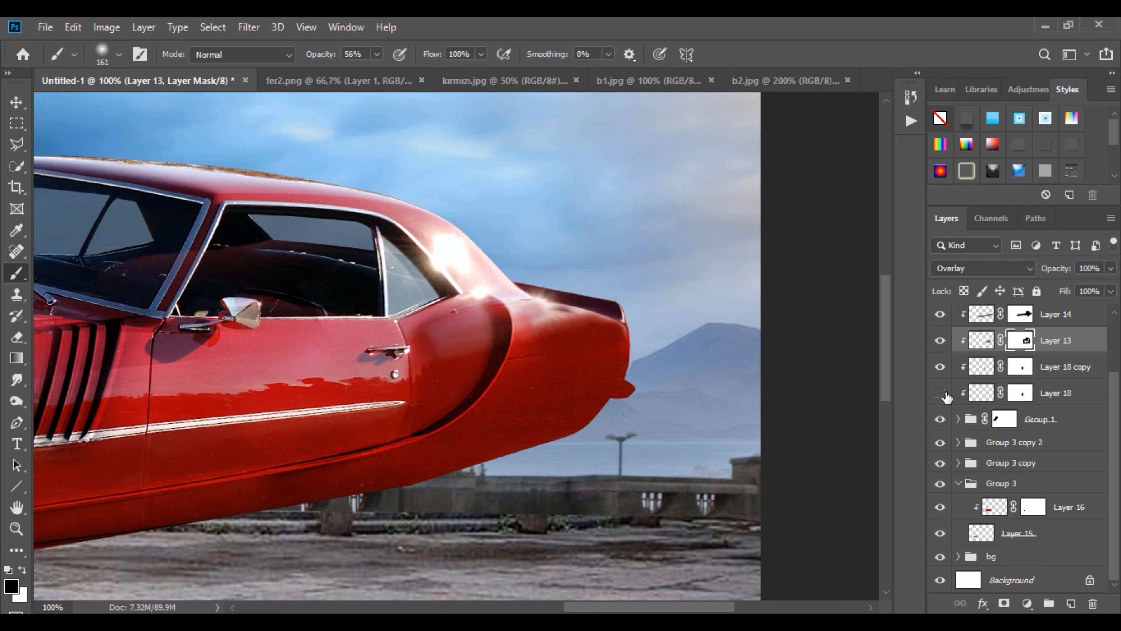
Create a new clipped layer above Group 1 and paint a light red sampled from the body over the rear quarter.
click(1039, 420)
click(1070, 603)
alt+click(419, 342)
mouse_move(434, 338)
mouse_down()
mouse_move(456, 319)
mouse_move(419, 376)
mouse_up()
key(ctrl+z)
Set the light red highlight layer to Screen and lower its opacity to 61%.
click(982, 268)
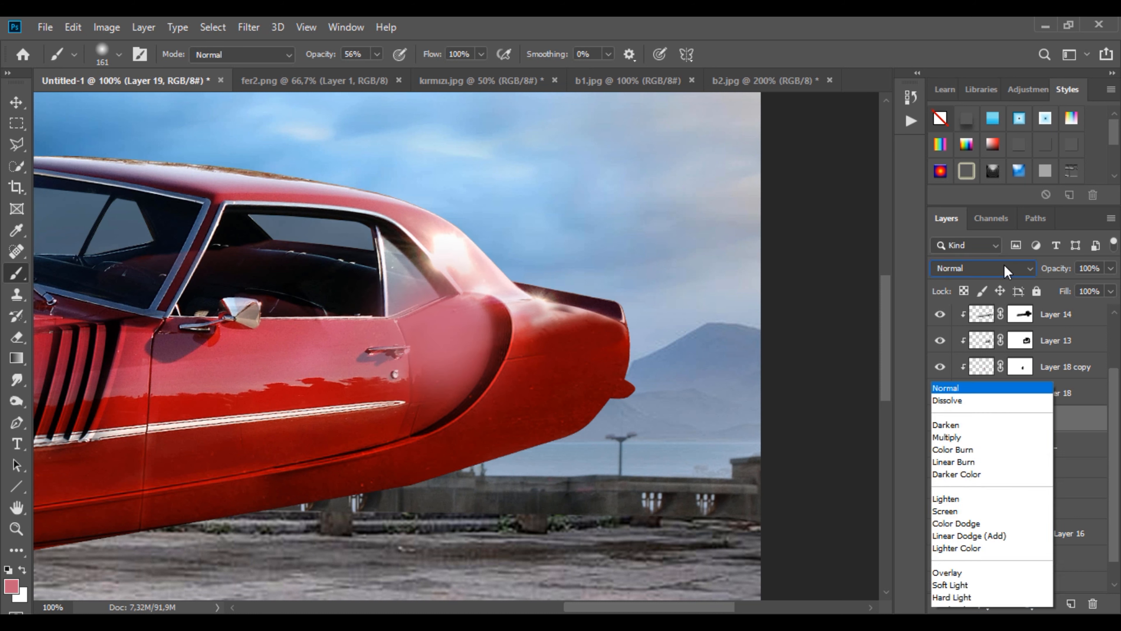
click(963, 341)
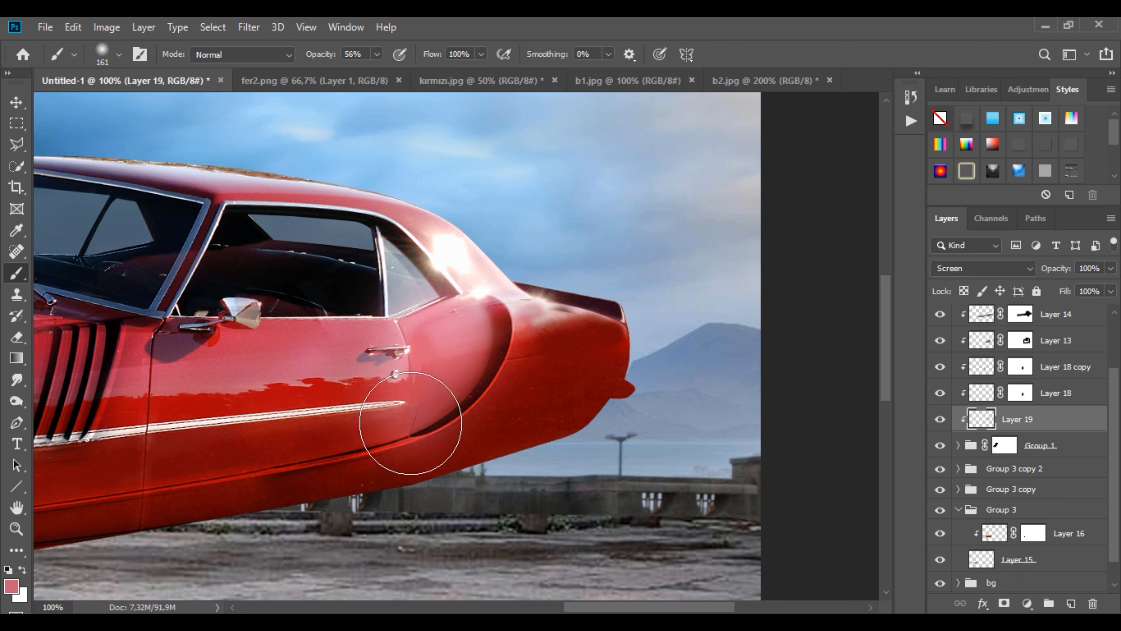
click(1111, 268)
drag(1112, 287, 1078, 292)
Create a new layer above the bg group and paint a black shadow on the ground beneath the car at 40% brush flow.
scroll(405, 314, down, 3)
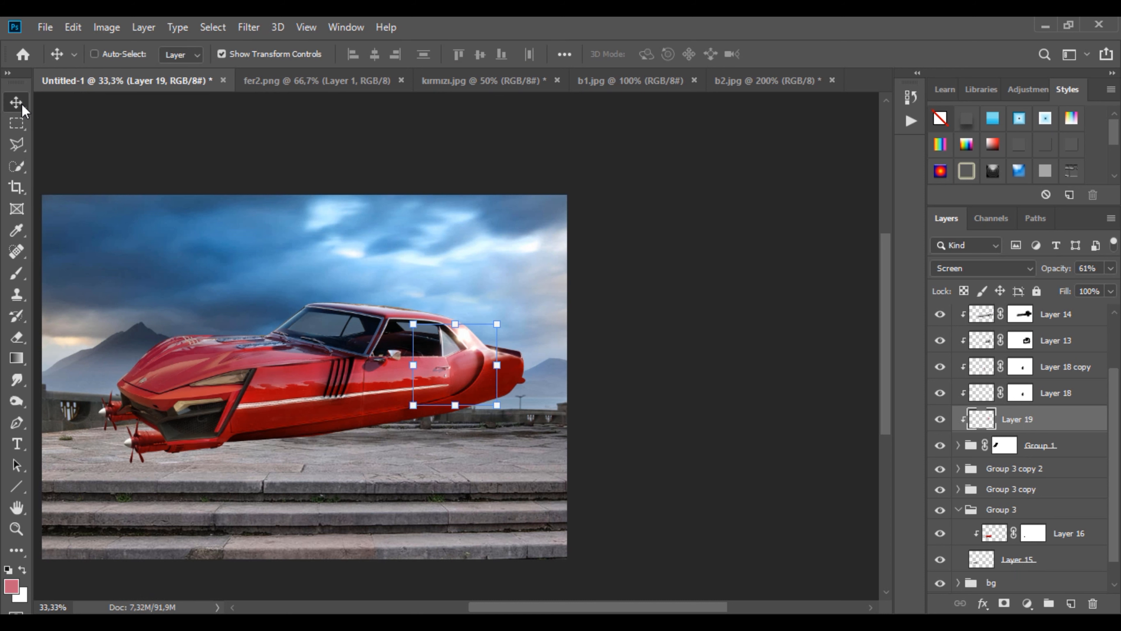
scroll(1015, 441, down, 1)
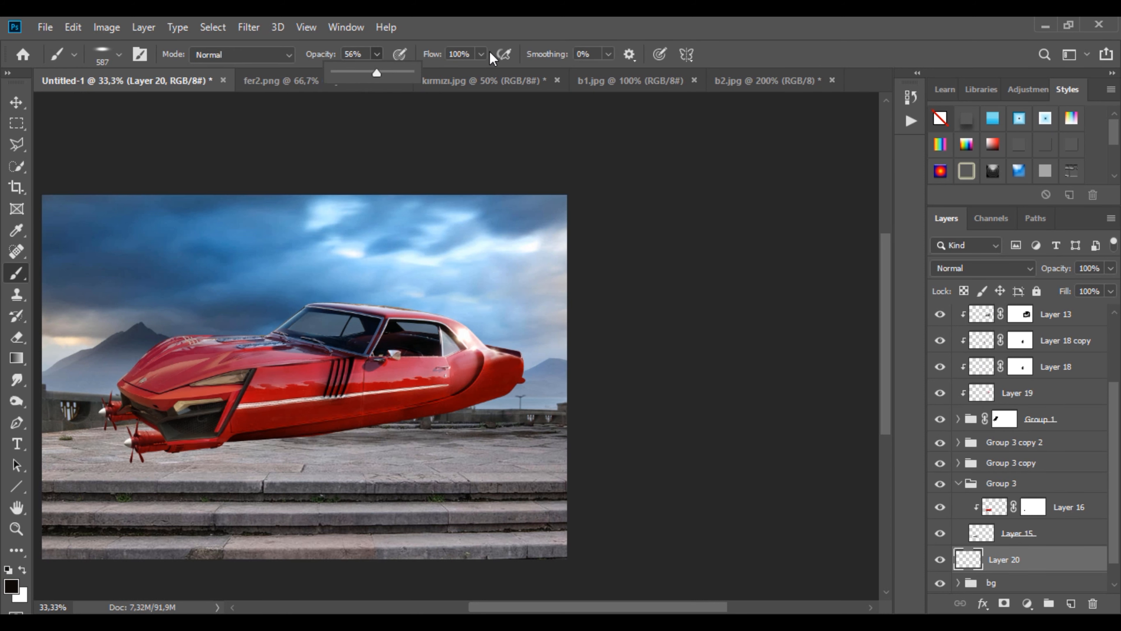
drag(481, 54, 442, 73)
click(12, 586)
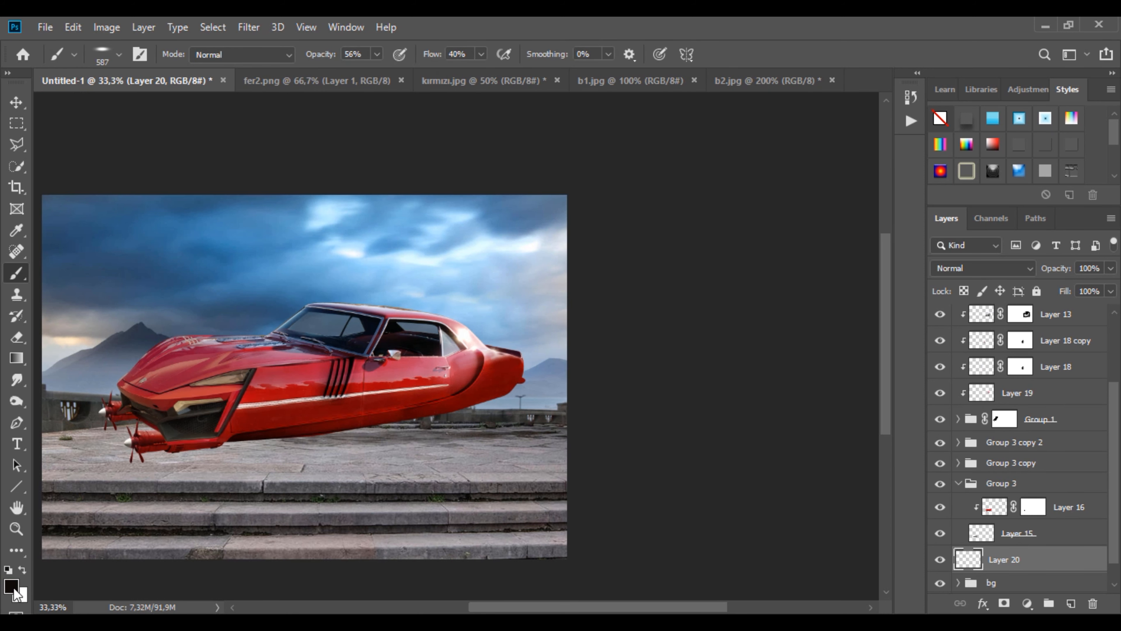
drag(745, 388, 688, 537)
click(1058, 322)
drag(400, 448, 322, 444)
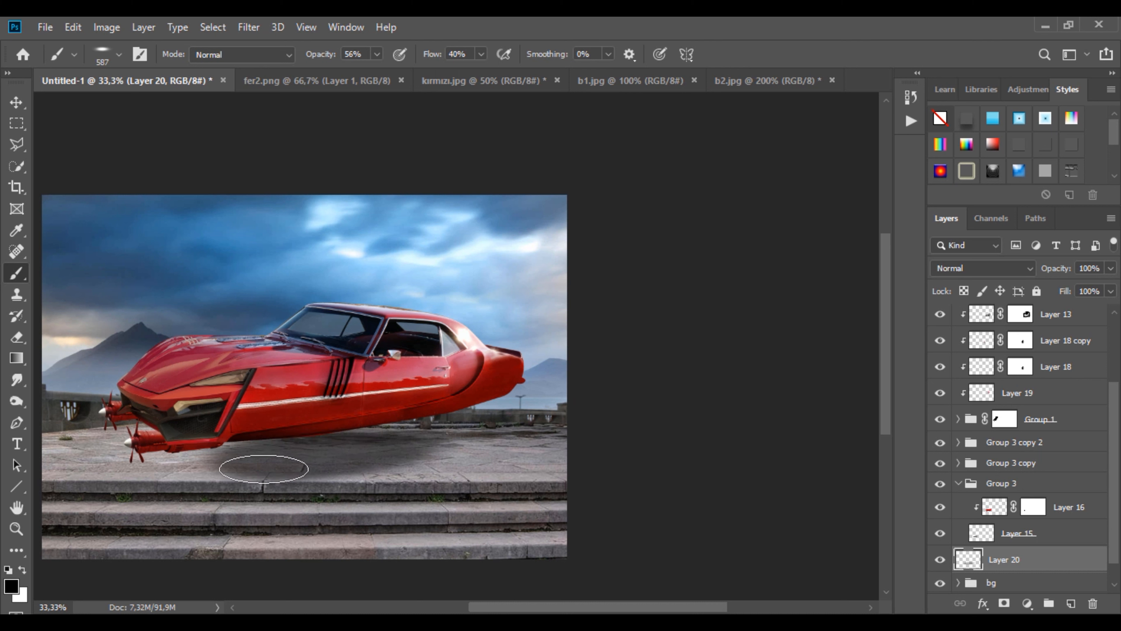
Paint a soft black shadow over the ground and steps at 24% brush opacity, and lower Layer 20's opacity to 68%.
drag(377, 54, 364, 78)
mouse_move(367, 460)
mouse_down()
mouse_move(167, 469)
mouse_move(253, 453)
mouse_move(377, 455)
mouse_move(210, 464)
mouse_move(422, 440)
mouse_move(347, 451)
mouse_move(420, 459)
mouse_move(323, 457)
mouse_move(370, 412)
mouse_move(343, 453)
mouse_move(213, 461)
mouse_move(429, 449)
mouse_move(289, 473)
mouse_up()
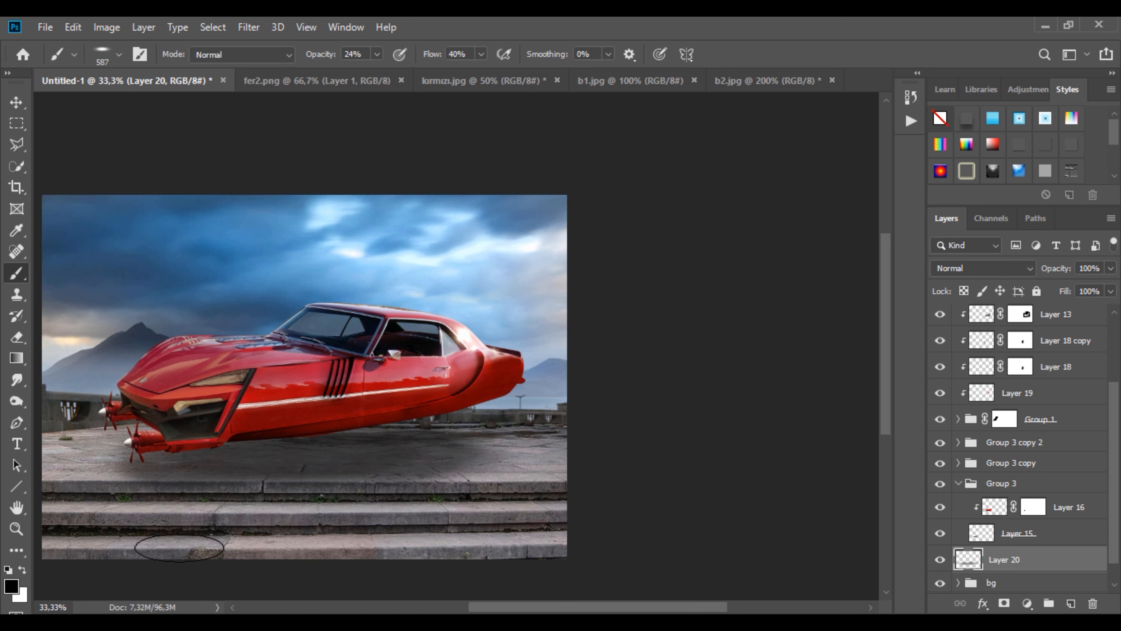
mouse_move(261, 555)
mouse_down()
mouse_move(622, 523)
mouse_move(648, 495)
mouse_move(175, 466)
mouse_move(586, 490)
mouse_move(573, 523)
mouse_move(397, 488)
mouse_move(413, 468)
mouse_move(464, 463)
mouse_up()
drag(1110, 275, 1077, 294)
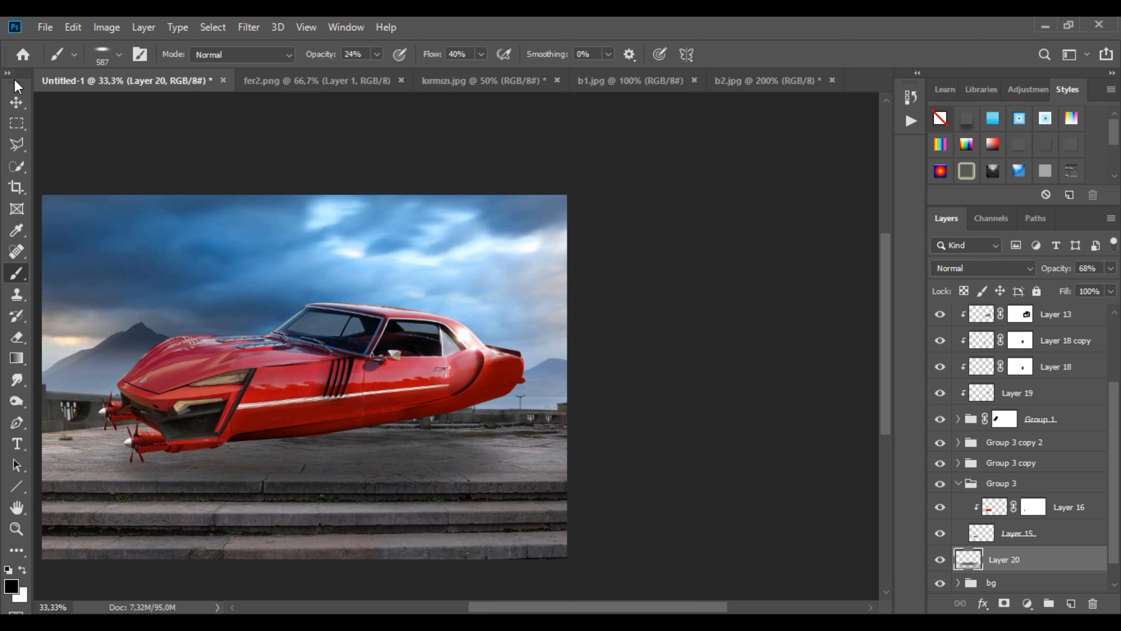
Select all layers from Layer 20 up to Layer 17 and transform them together to 93.87% scale with a 2.03° rotation.
click(16, 102)
click(1035, 468)
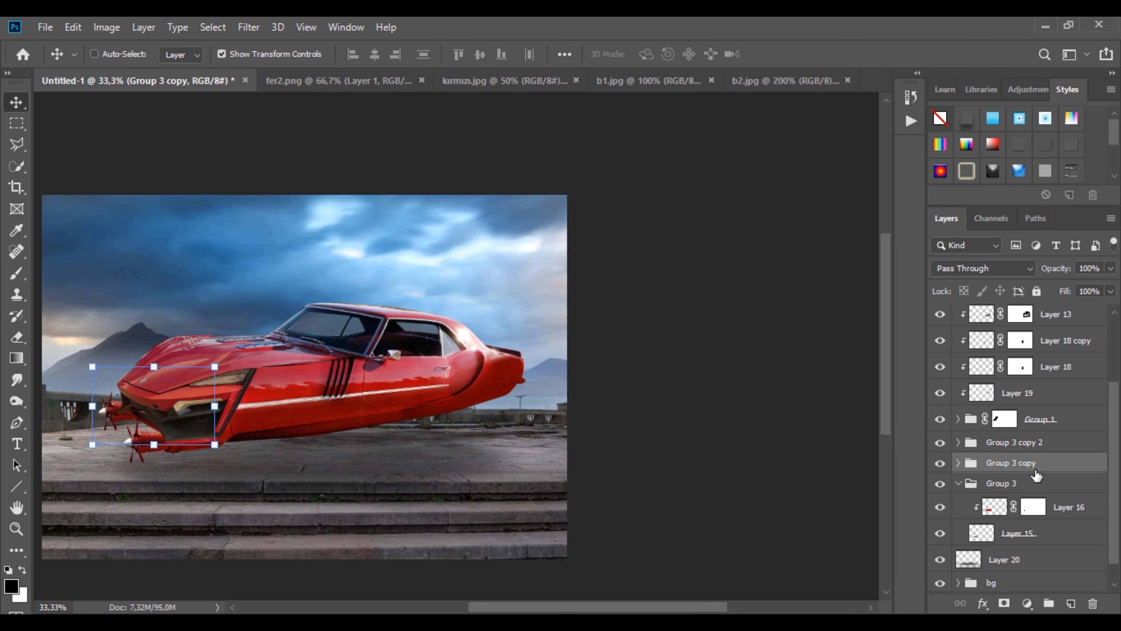
click(942, 485)
click(1018, 560)
scroll(1024, 455, up, 4)
shift+click(1029, 322)
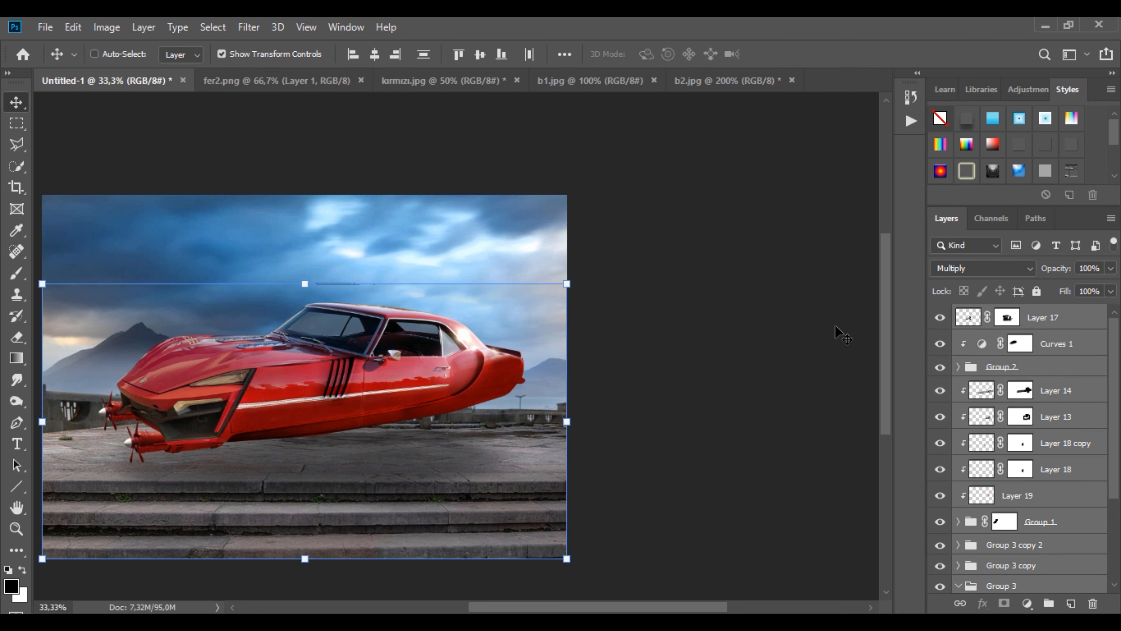
drag(573, 266, 545, 306)
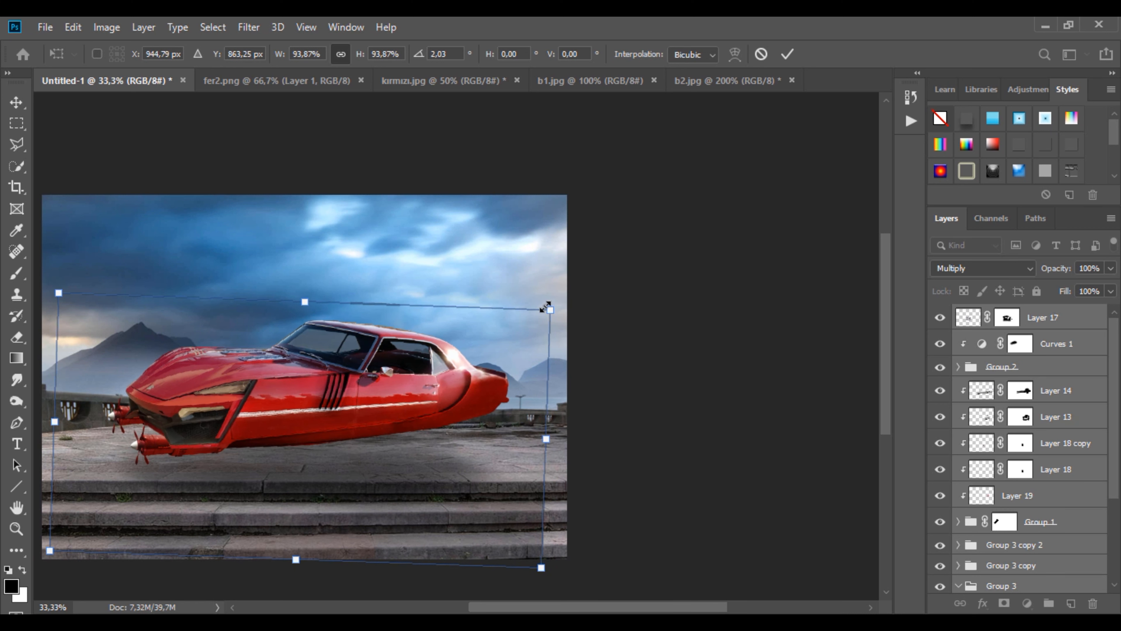
click(17, 123)
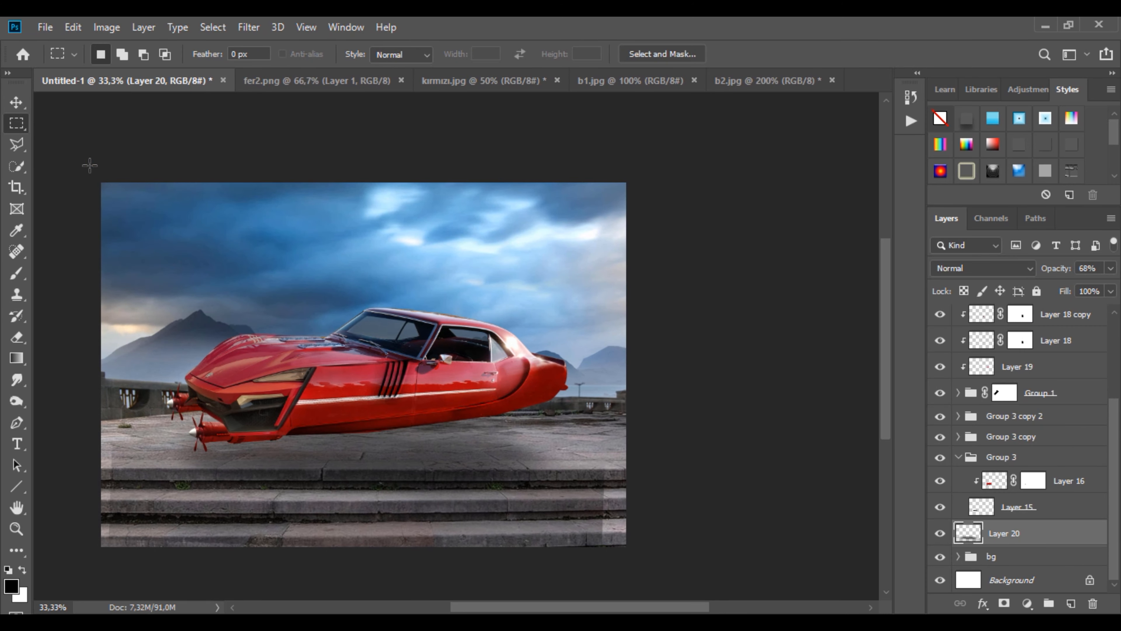
Enlarge the shadow on Layer 20 so it covers the full width of the ground and steps.
key(ctrl+t)
drag(608, 481, 627, 481)
drag(104, 484, 68, 483)
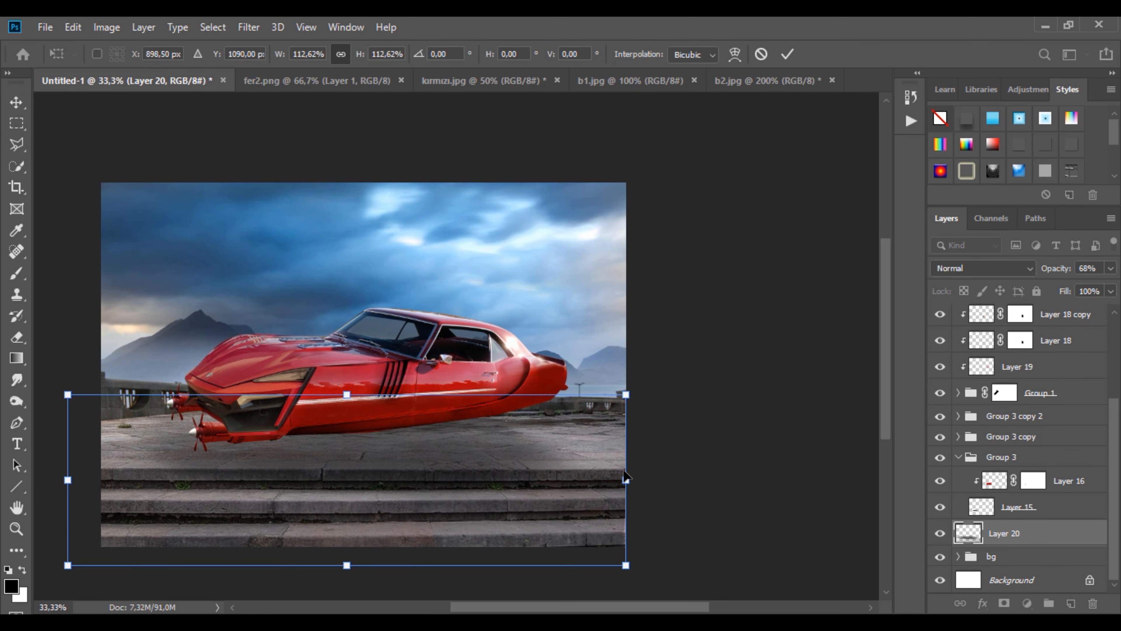
drag(627, 481, 729, 472)
drag(631, 437, 579, 437)
click(16, 124)
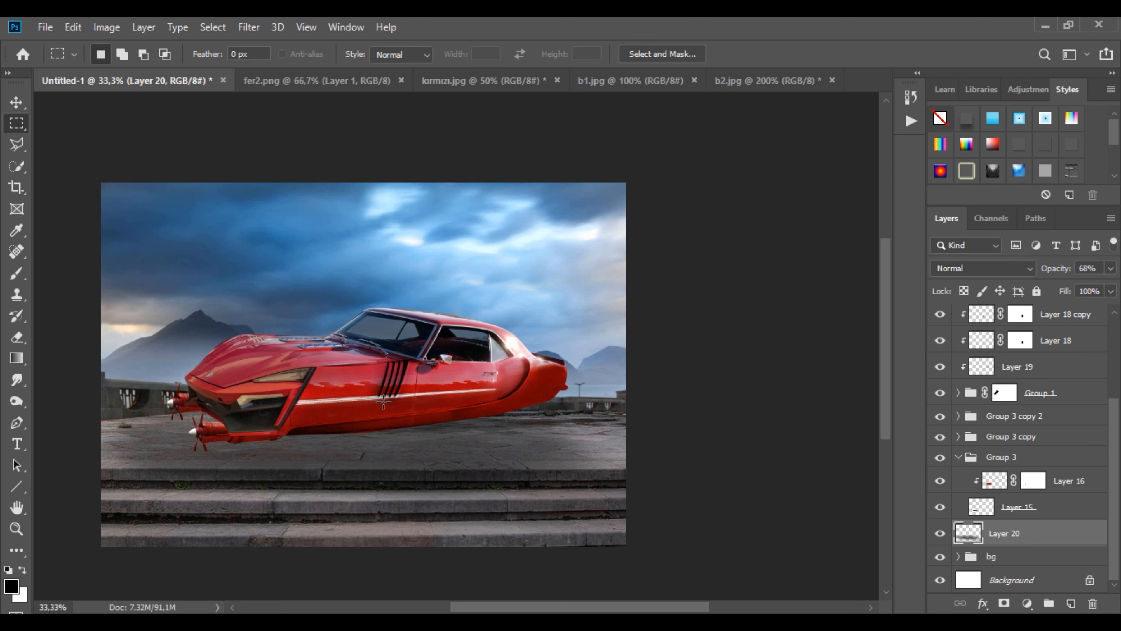
Browse the Effects and Particles brush presets and choose the Light Leak brush.
key(b)
right_click(270, 241)
scroll(351, 530, down, 3)
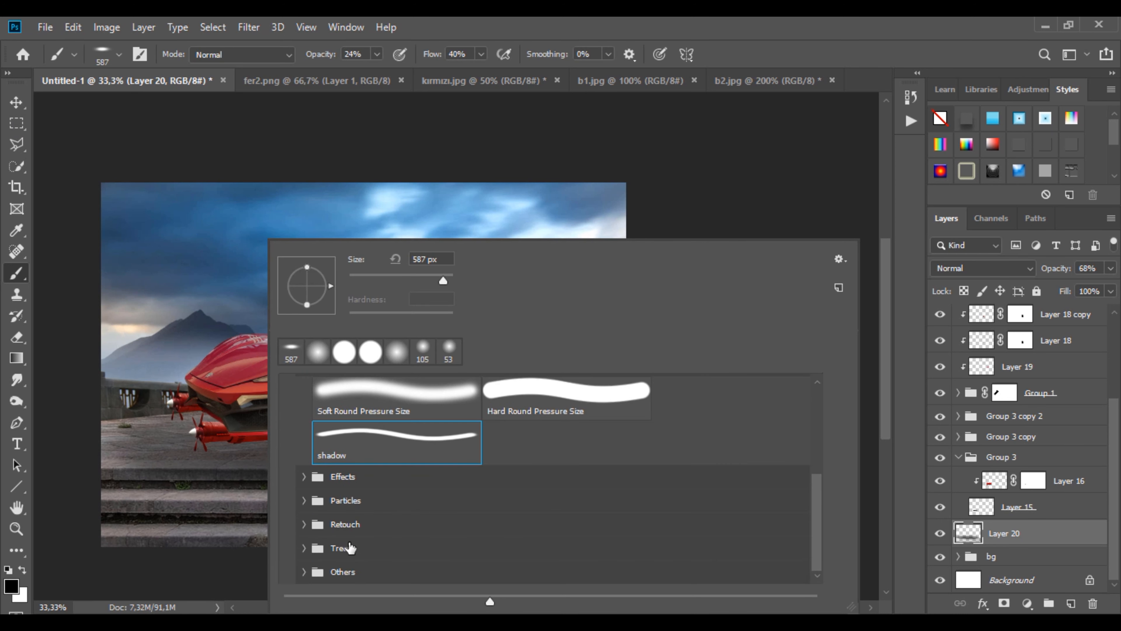
click(303, 477)
scroll(396, 514, down, 6)
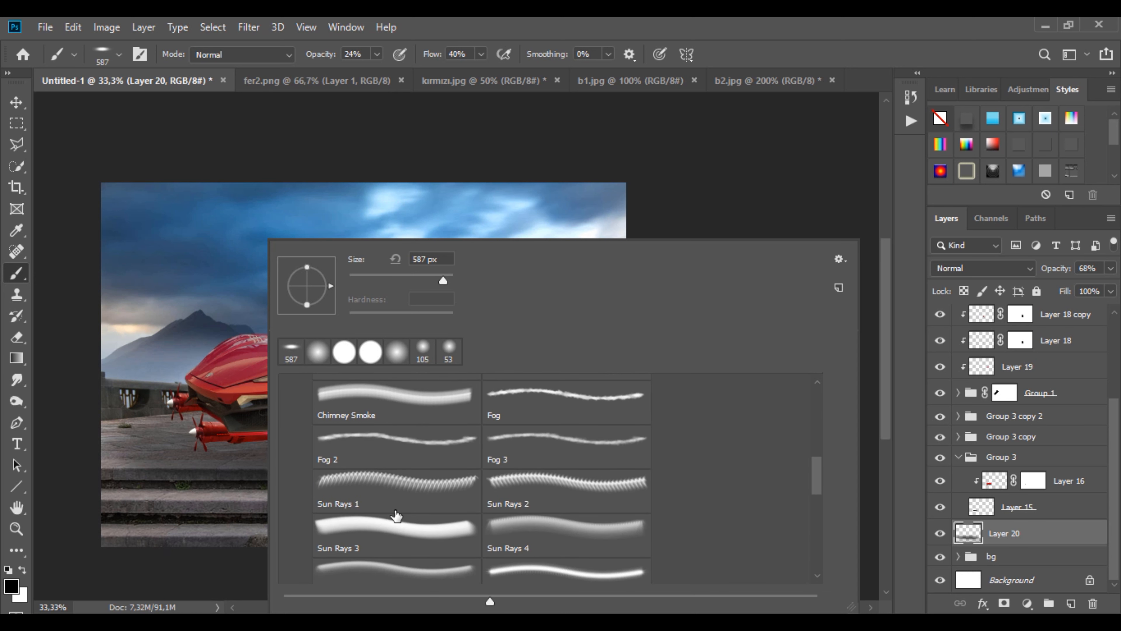
scroll(396, 515, down, 6)
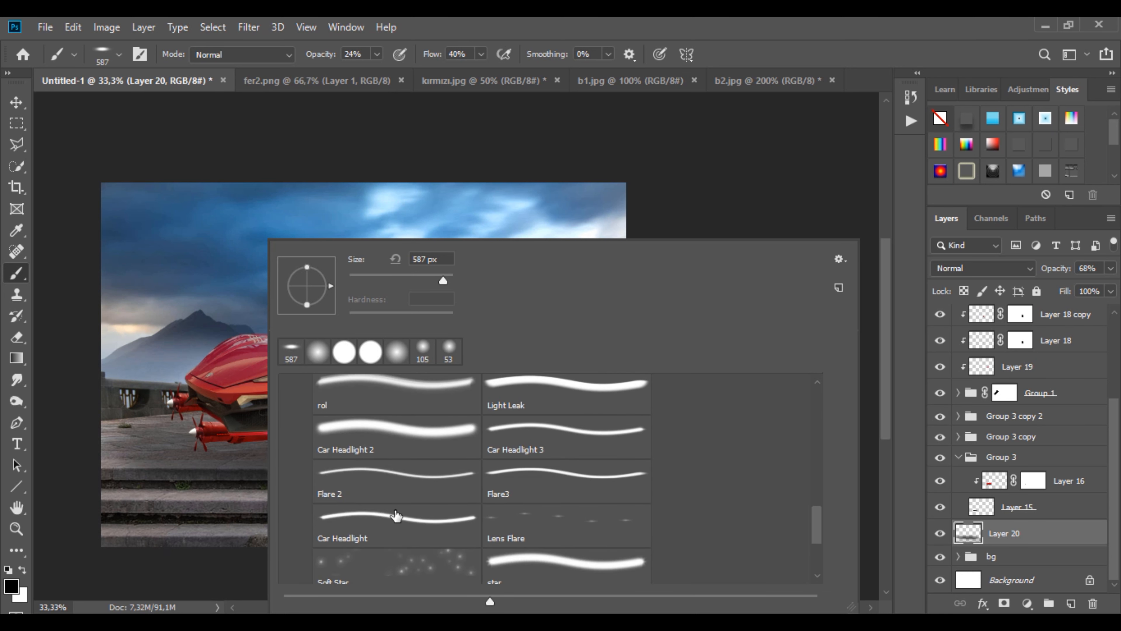
scroll(387, 522, down, 1)
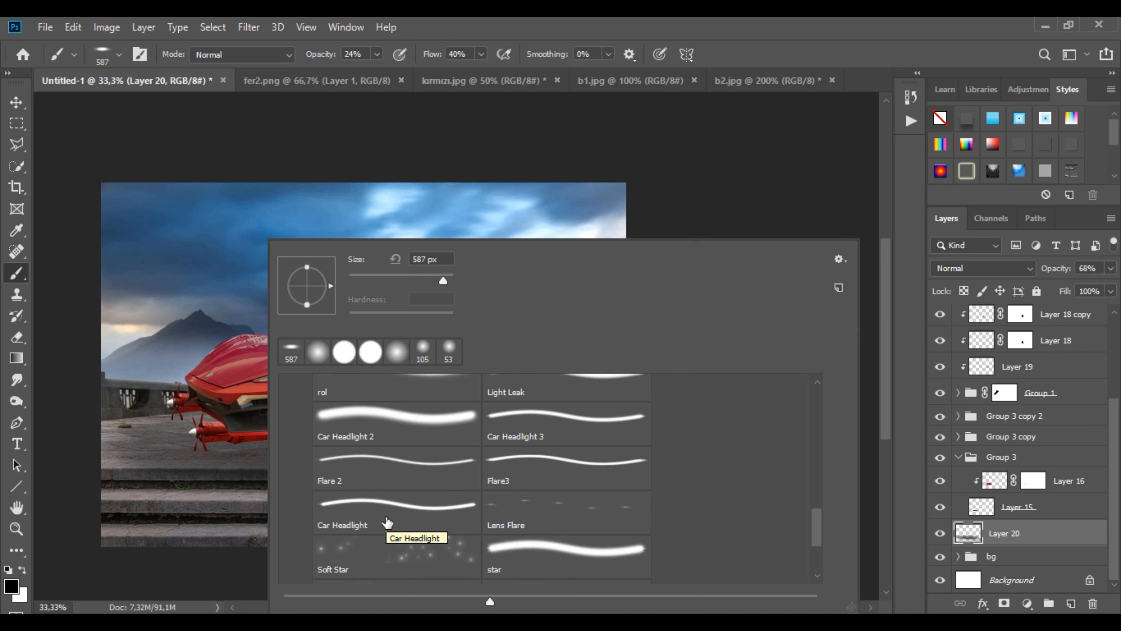
scroll(390, 526, down, 5)
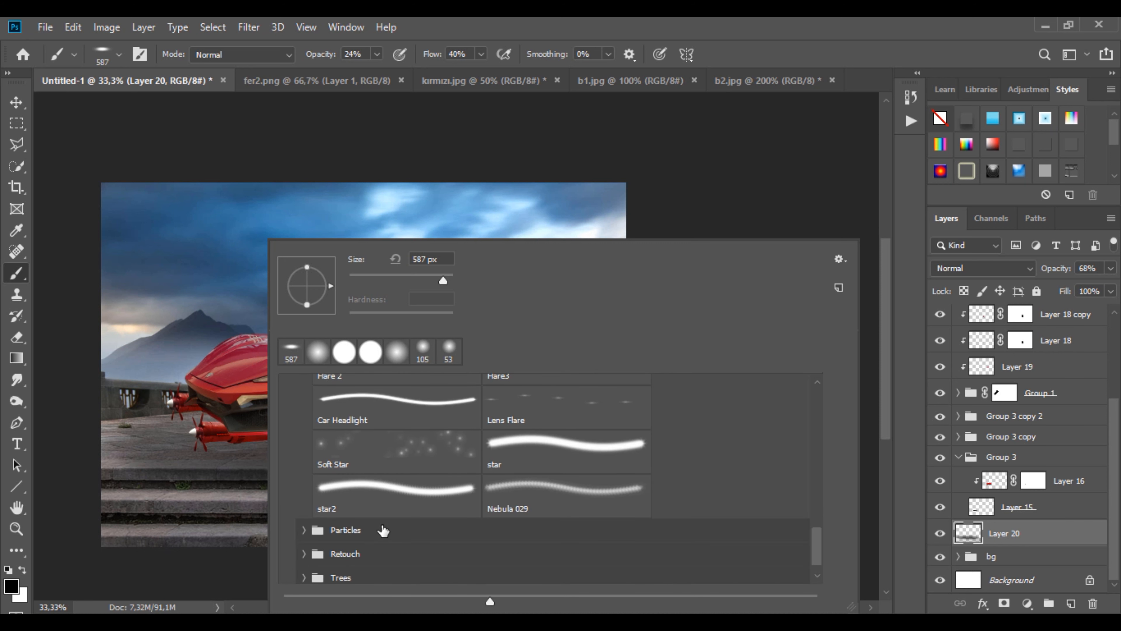
click(305, 530)
scroll(435, 524, up, 8)
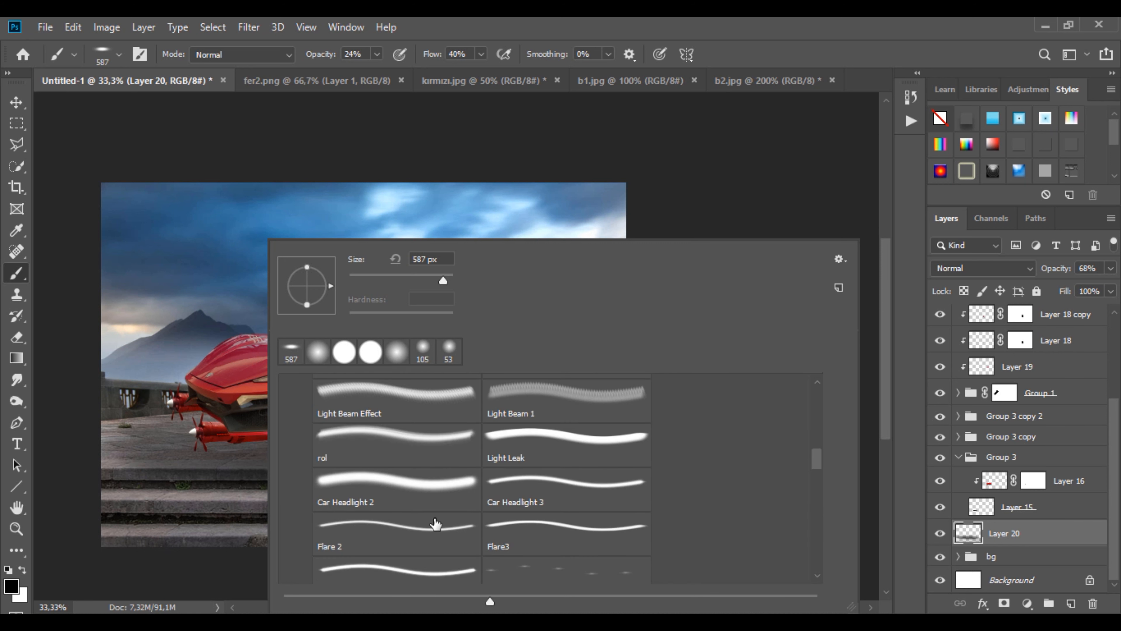
click(551, 472)
click(552, 448)
click(242, 217)
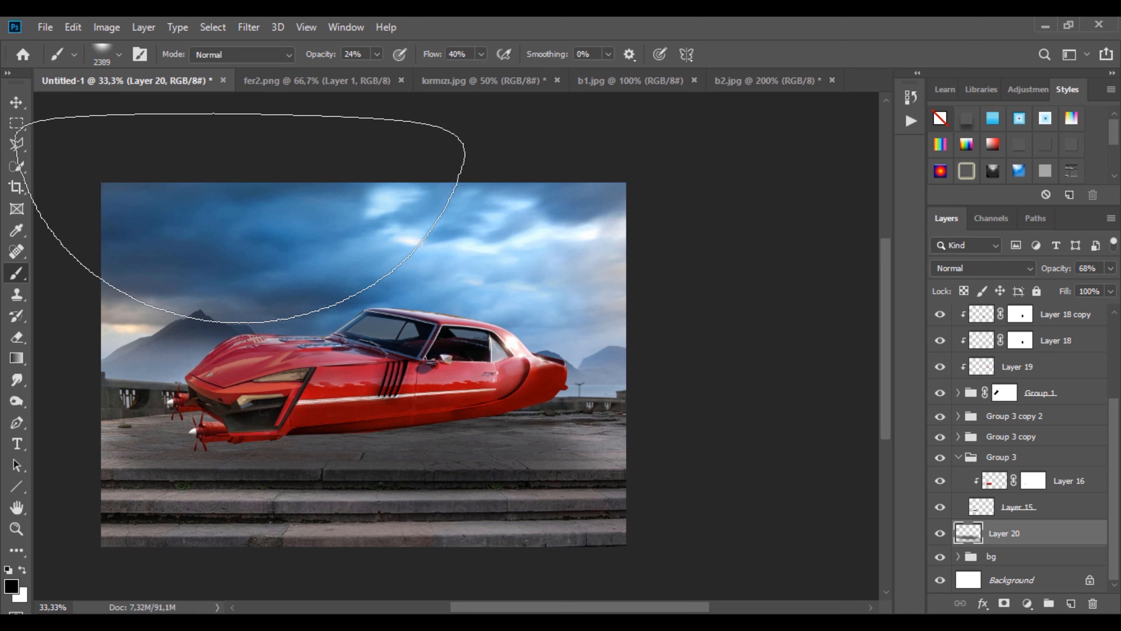
Create a new layer above Layer 17 at the top of the layer stack.
scroll(1114, 566, up, 5)
click(1068, 320)
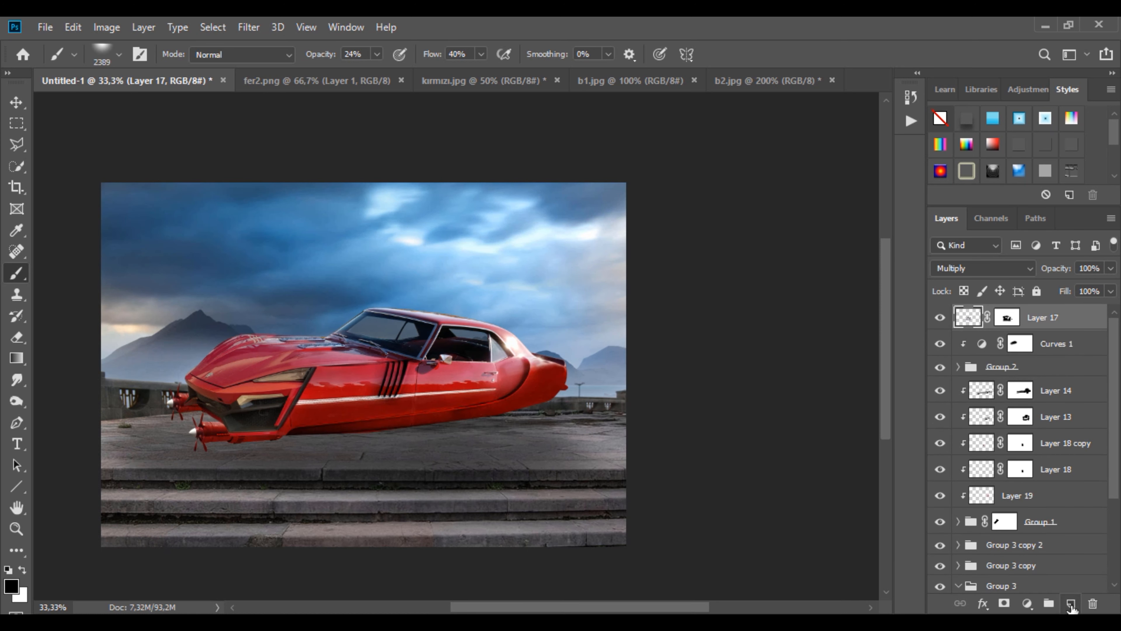
click(1071, 603)
Make white the foreground colour and choose the Lightning 3 brush at a size of 1102 px.
right_click(333, 310)
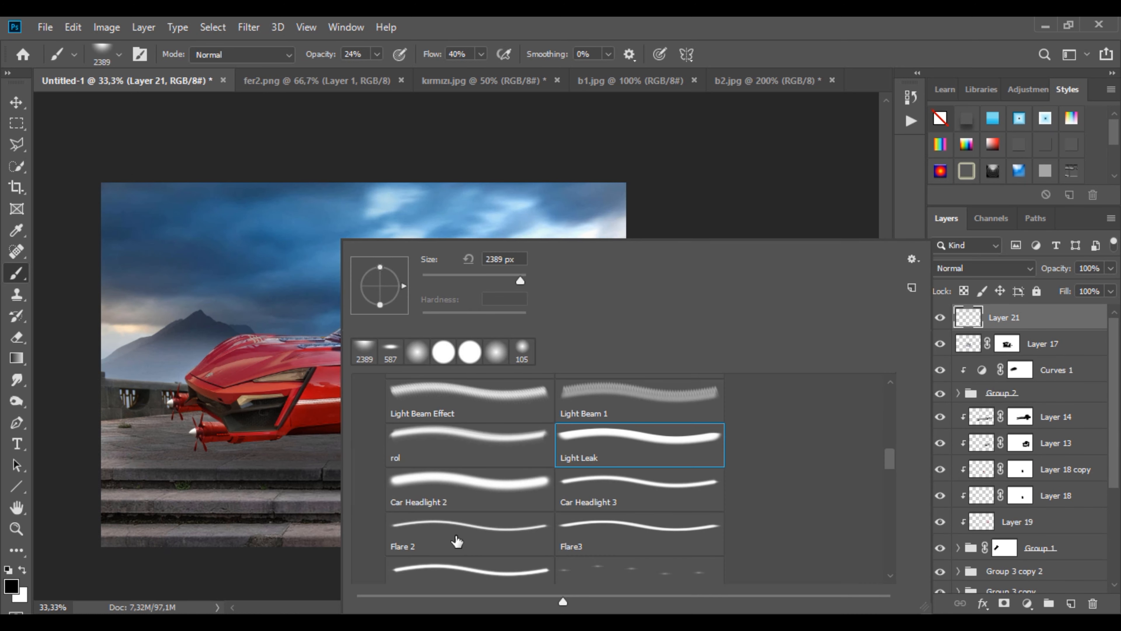
scroll(457, 541, down, 10)
key(x)
scroll(265, 251, up, 1)
right_click(368, 283)
click(674, 497)
click(534, 280)
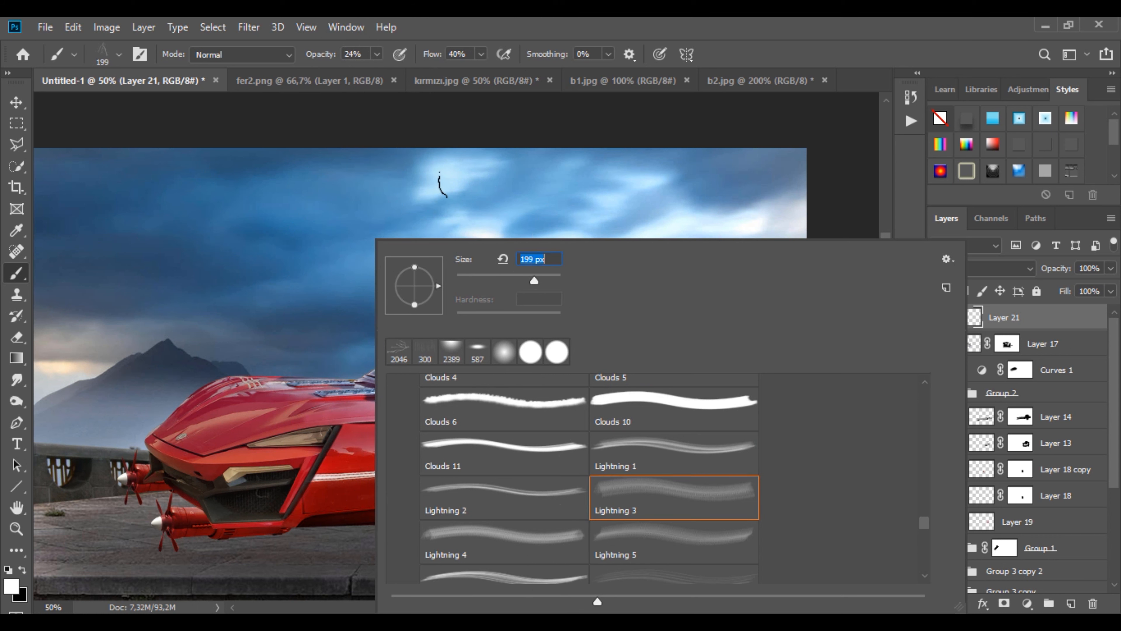
drag(550, 280, 554, 280)
key(Return)
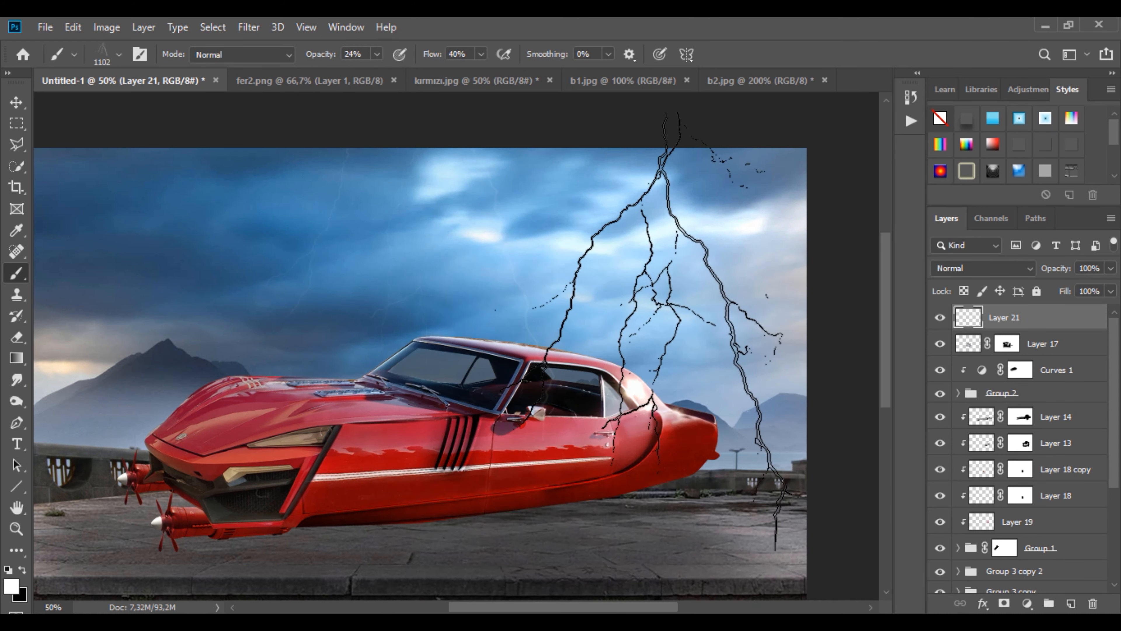
Stamp faint lightning in the sky and move Layer 21 between Layer 20 and the bg group.
click(289, 239)
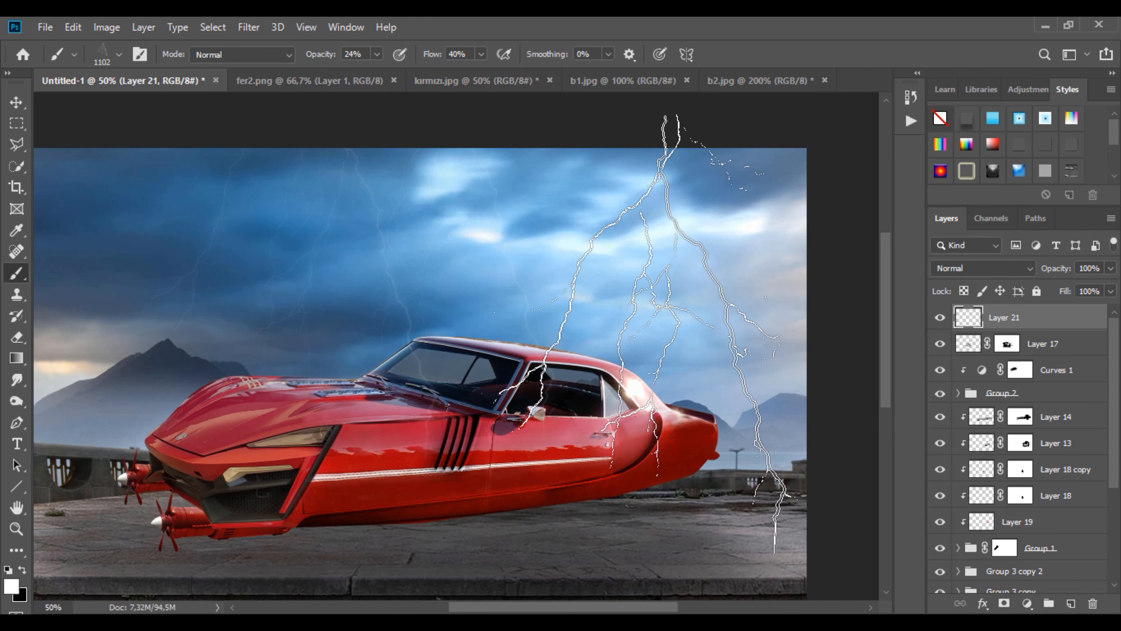
scroll(1018, 320, down, 2)
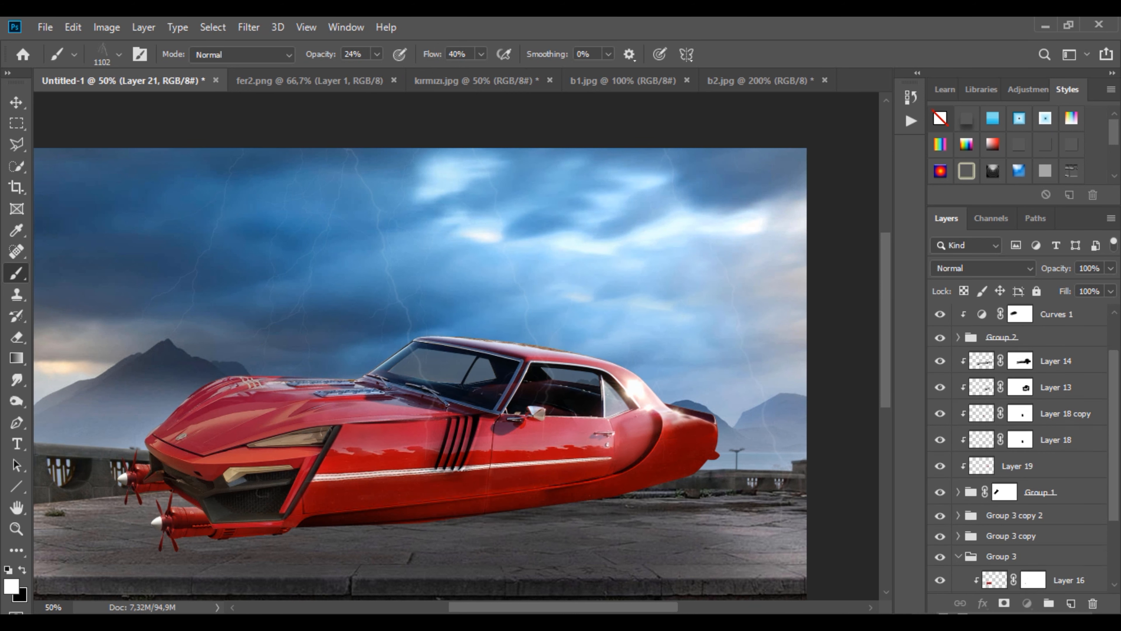
scroll(1018, 442, down, 3)
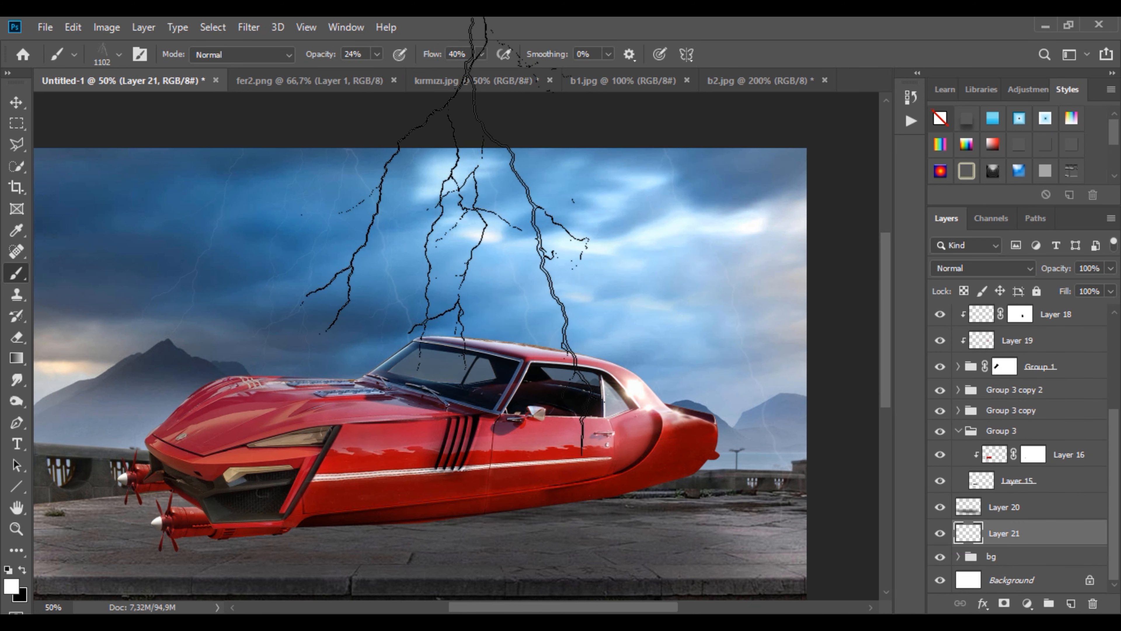
Try lightning stamps in the sky at 84% brush opacity, and delete the lightning layer.
click(376, 54)
drag(375, 73, 421, 73)
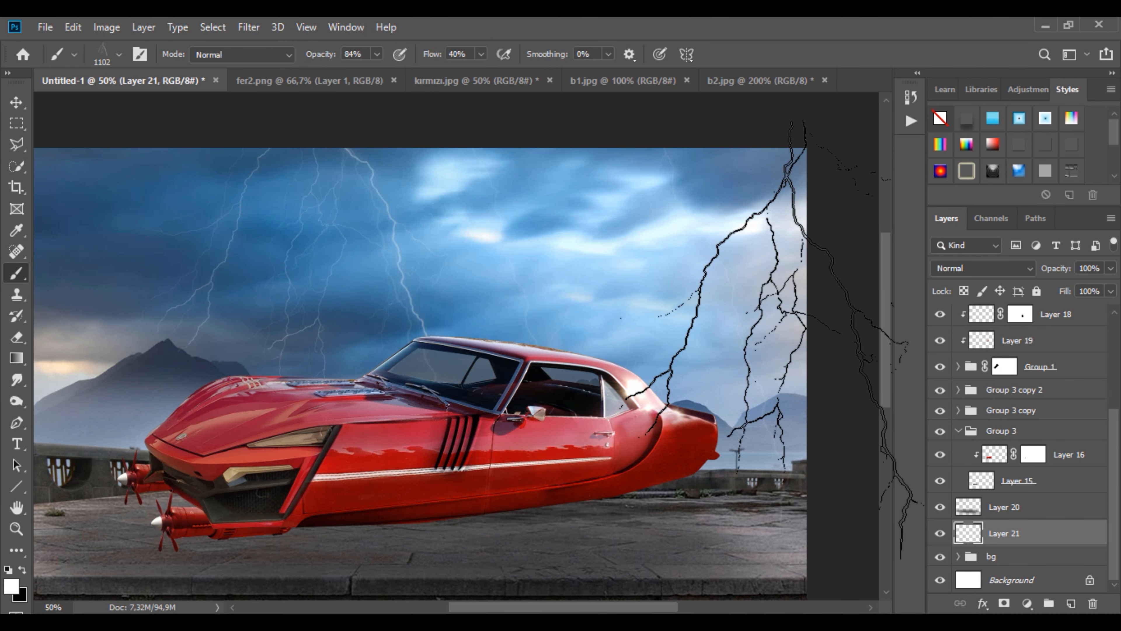
click(609, 283)
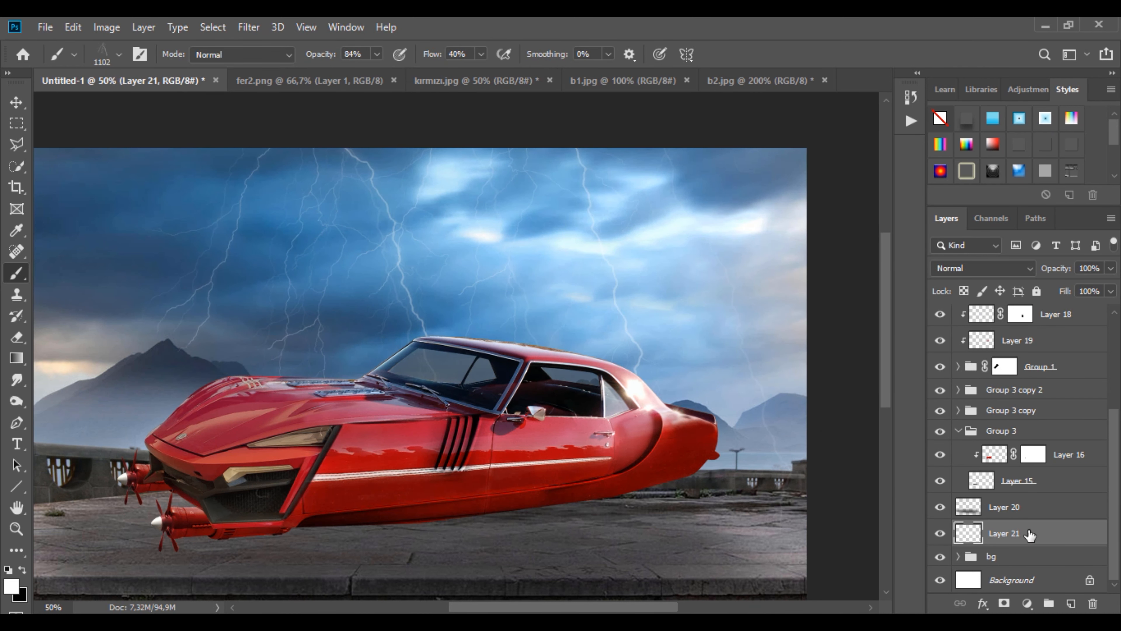
click(1092, 604)
click(482, 253)
Create a new layer directly above the bg group and set the brush opacity to 100%.
click(1070, 603)
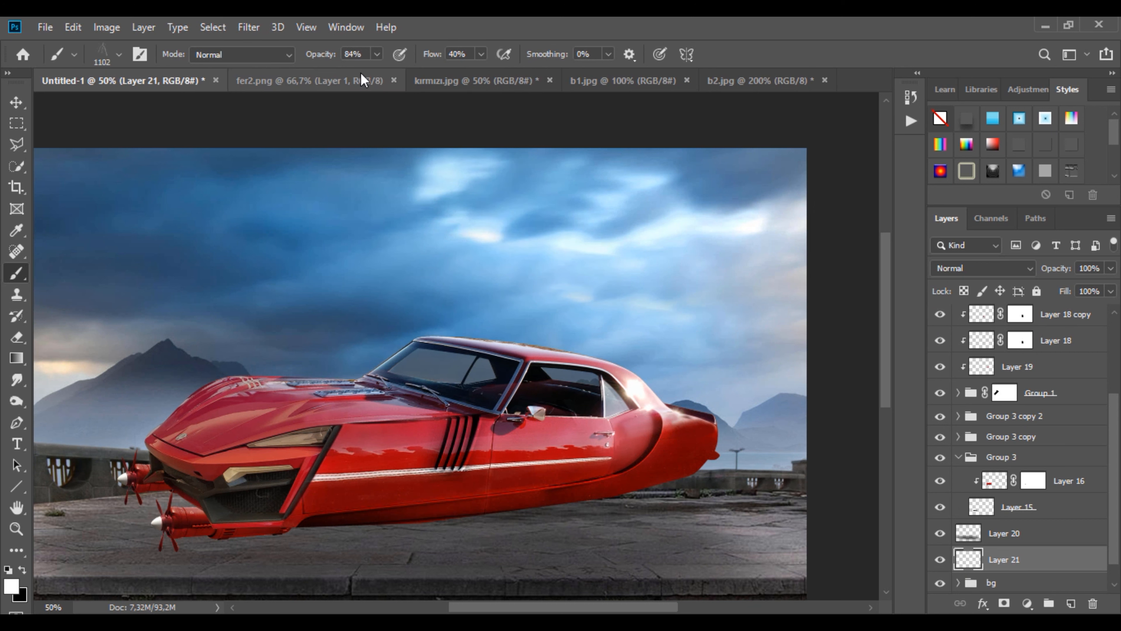
key(0)
Try lightning stamps at several spots in the sky and undo them.
click(388, 251)
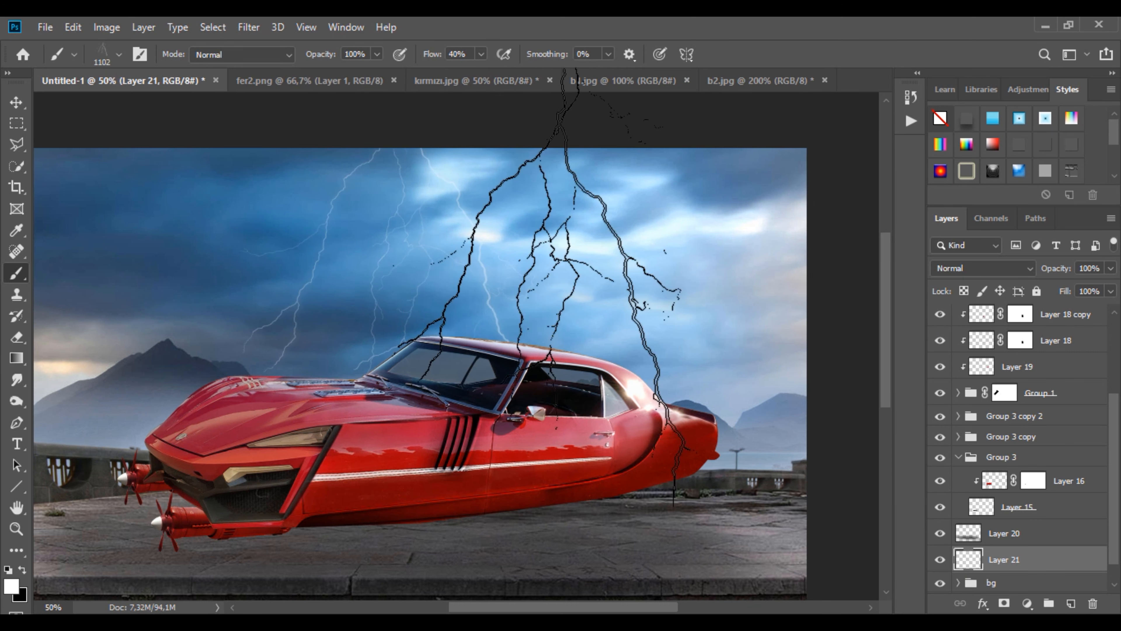
click(247, 324)
key(ctrl+z)
key(ctrl+minus)
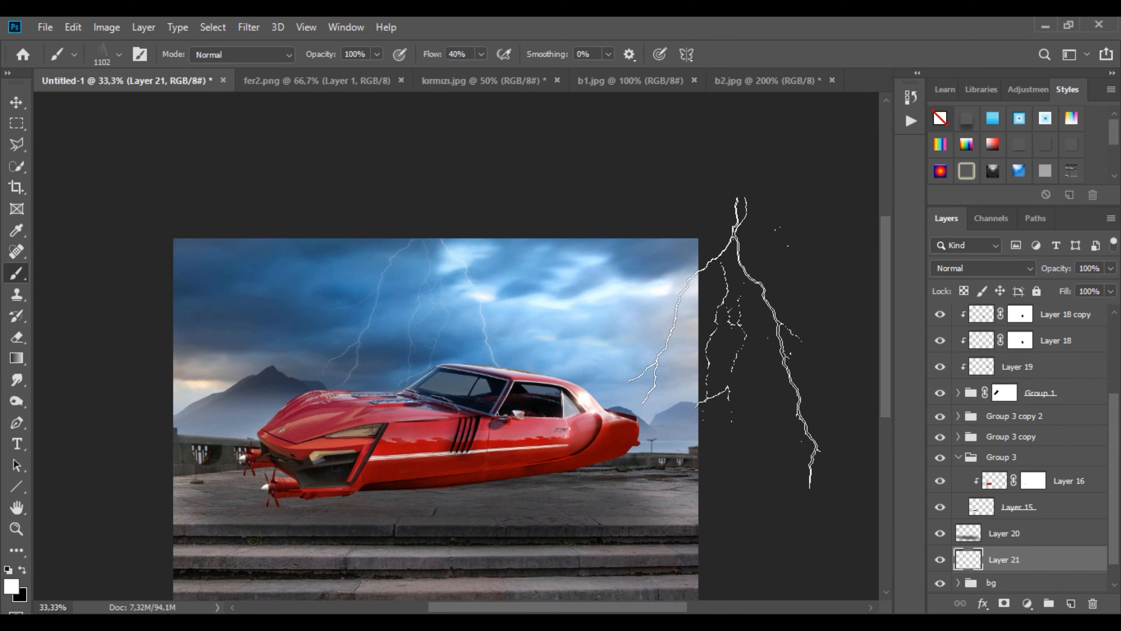
click(129, 255)
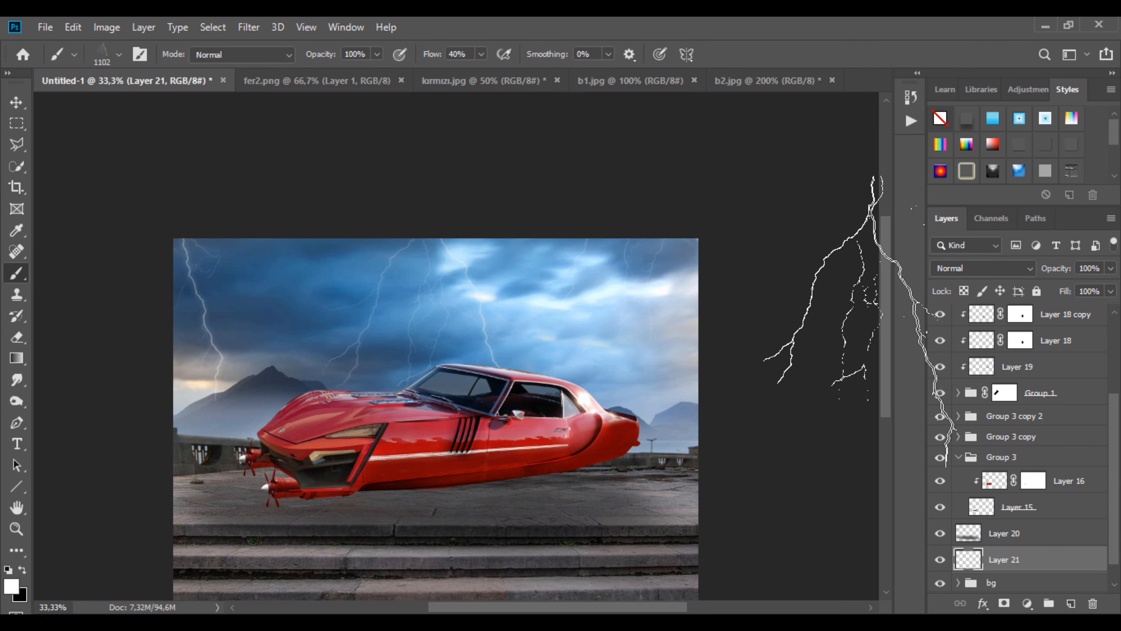
key(ctrl+z)
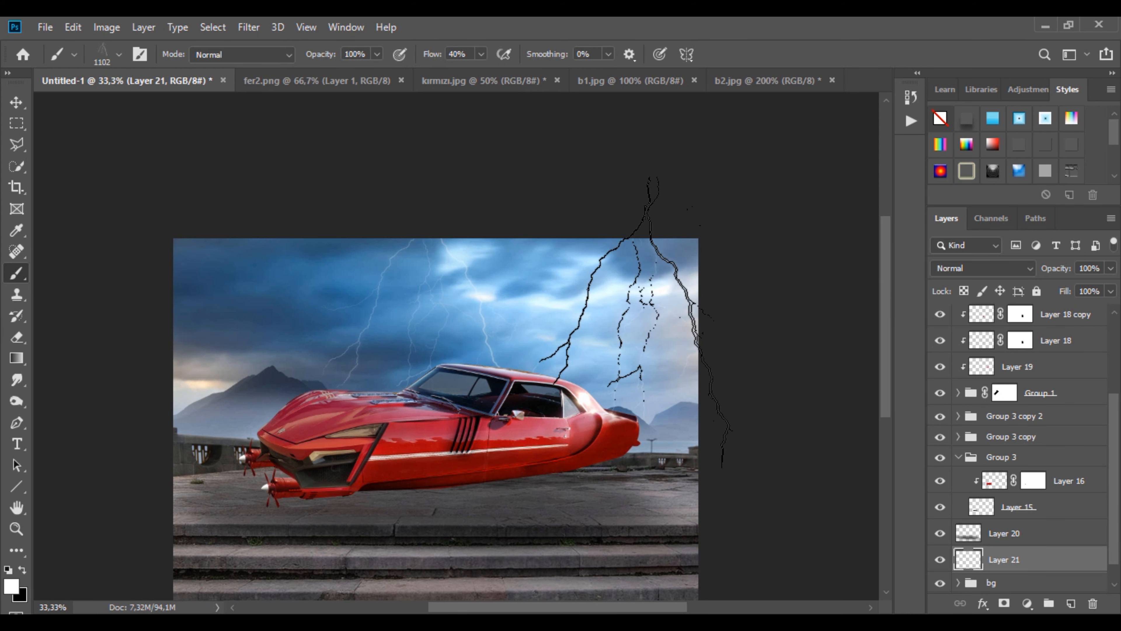
click(635, 322)
key(ctrl+z)
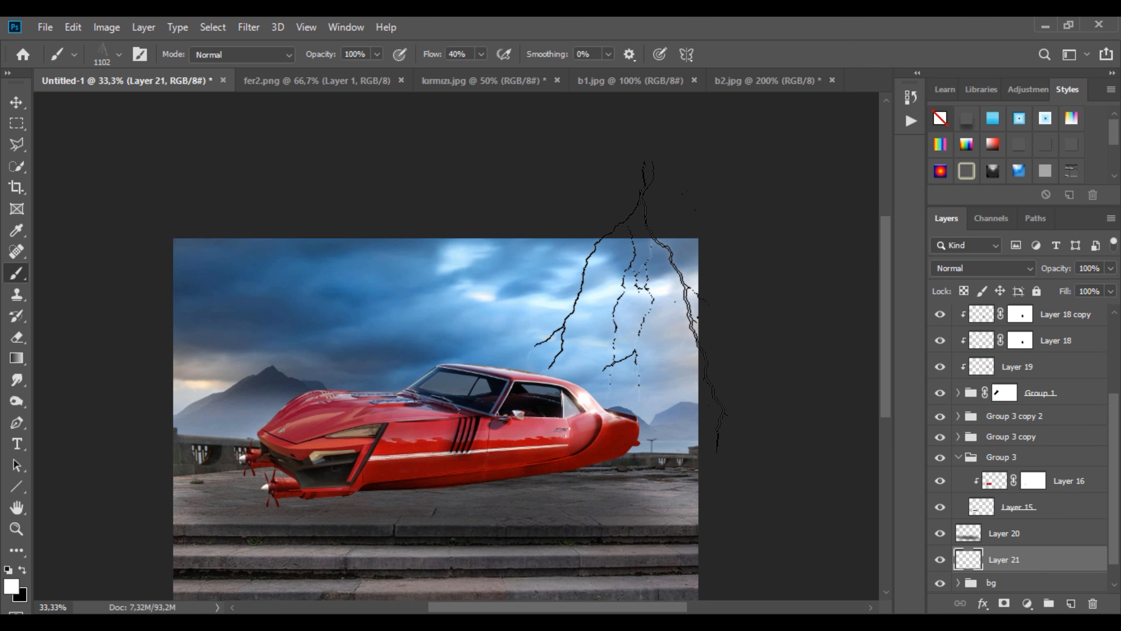
Stamp one white lightning strike in the upper right of the sky, behind the car's rear.
click(631, 306)
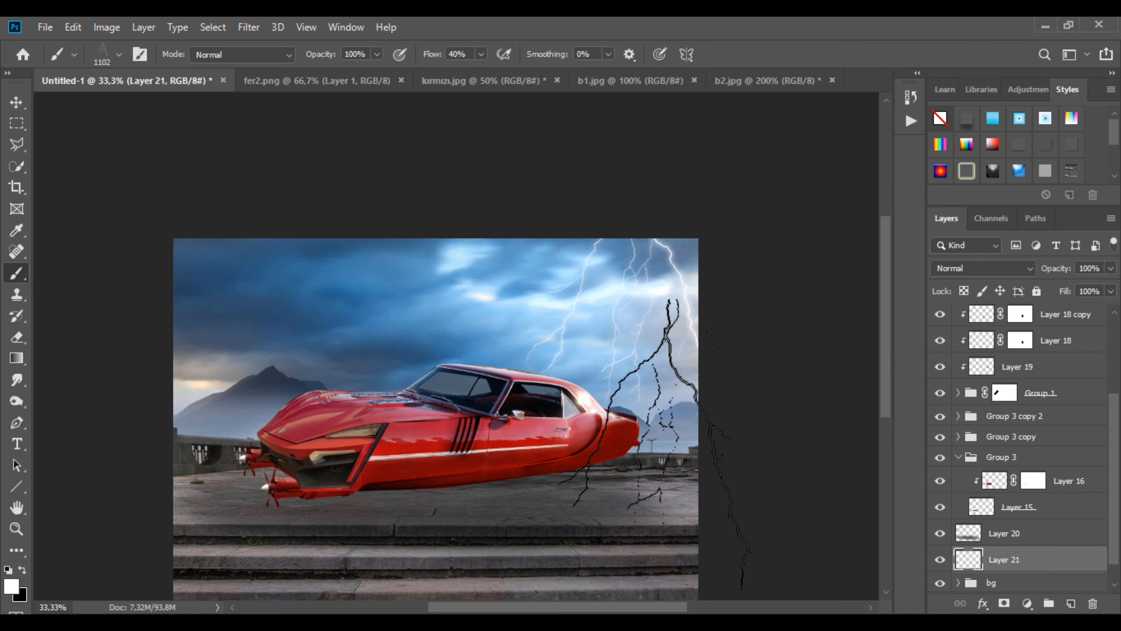
click(17, 123)
Identify the upper engine's group by toggling group visibility, add a Hue/Saturation adjustment above Group 3 copy and clip it to that group.
scroll(979, 450, up, 5)
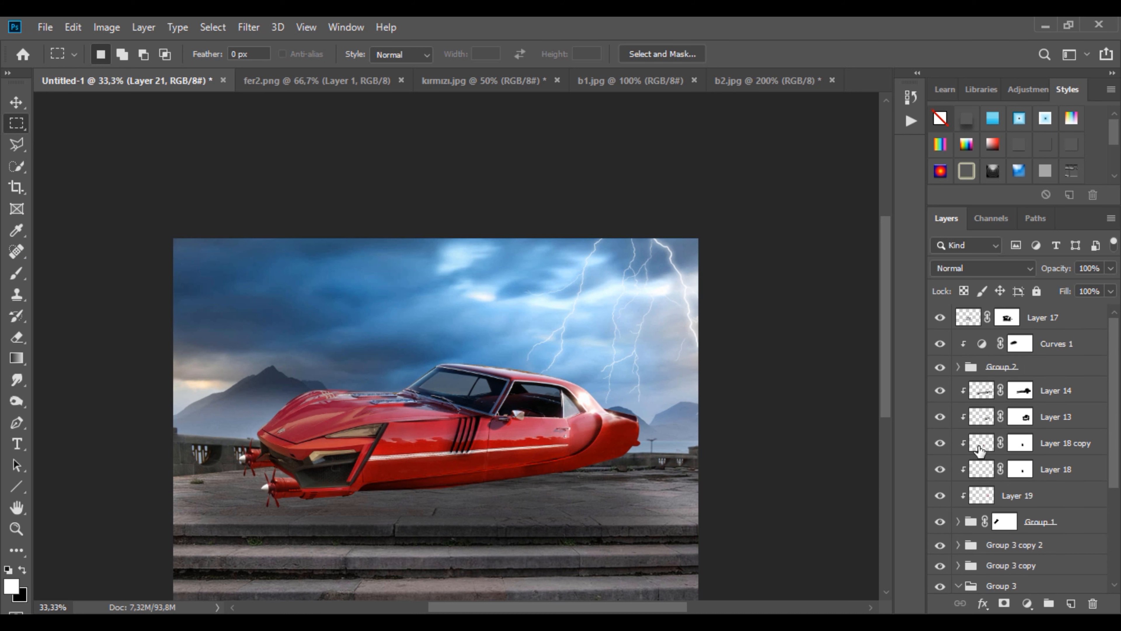
click(940, 521)
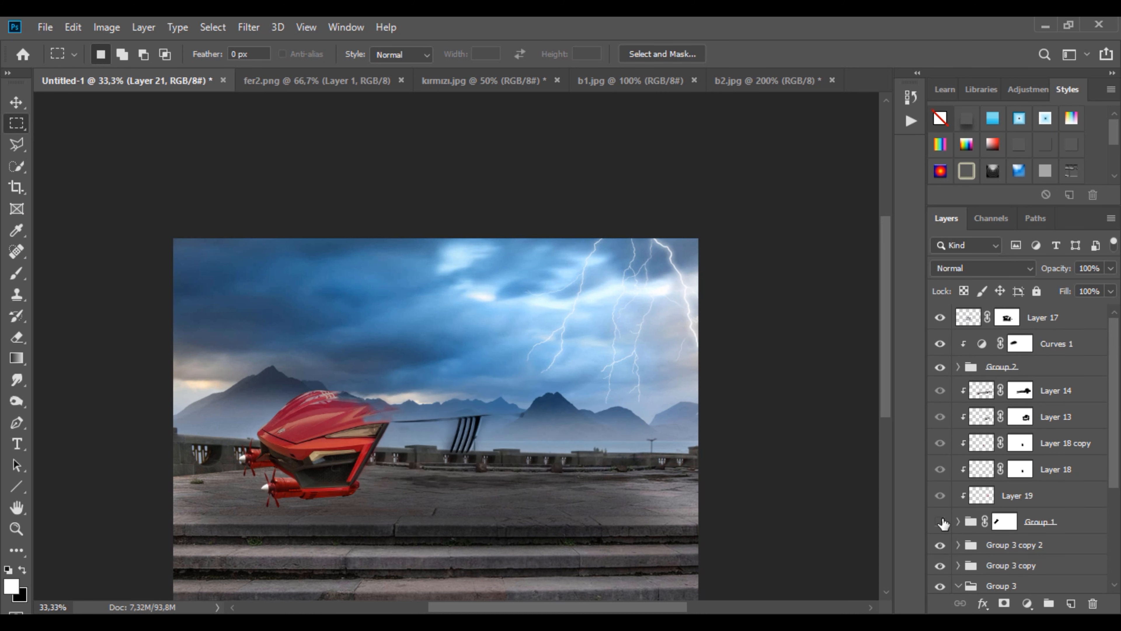
click(939, 521)
click(941, 545)
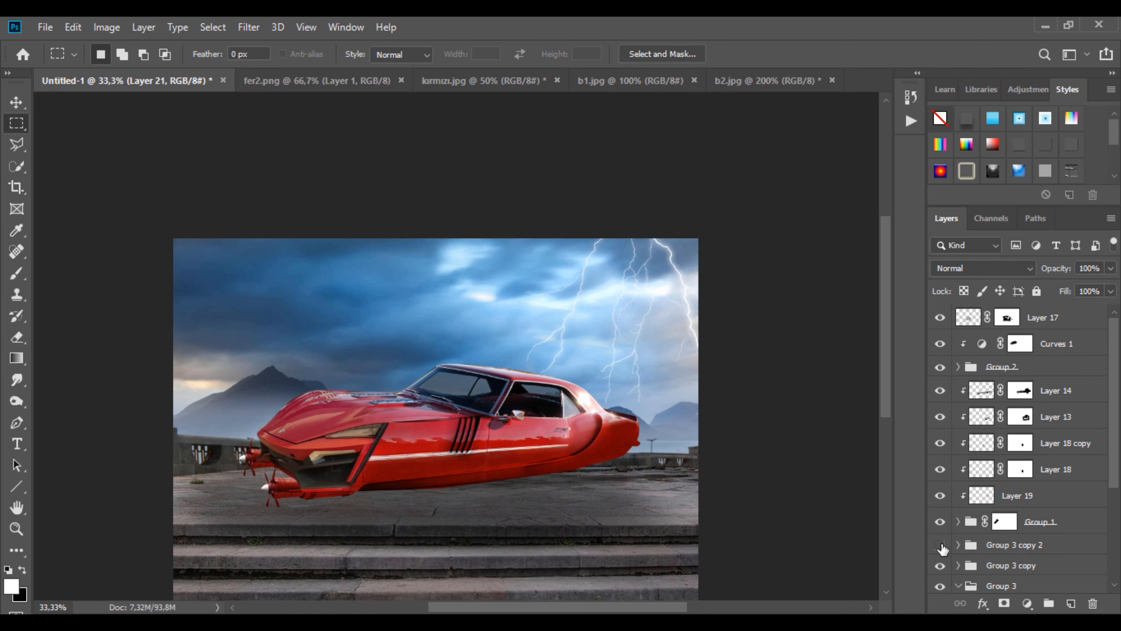
click(940, 565)
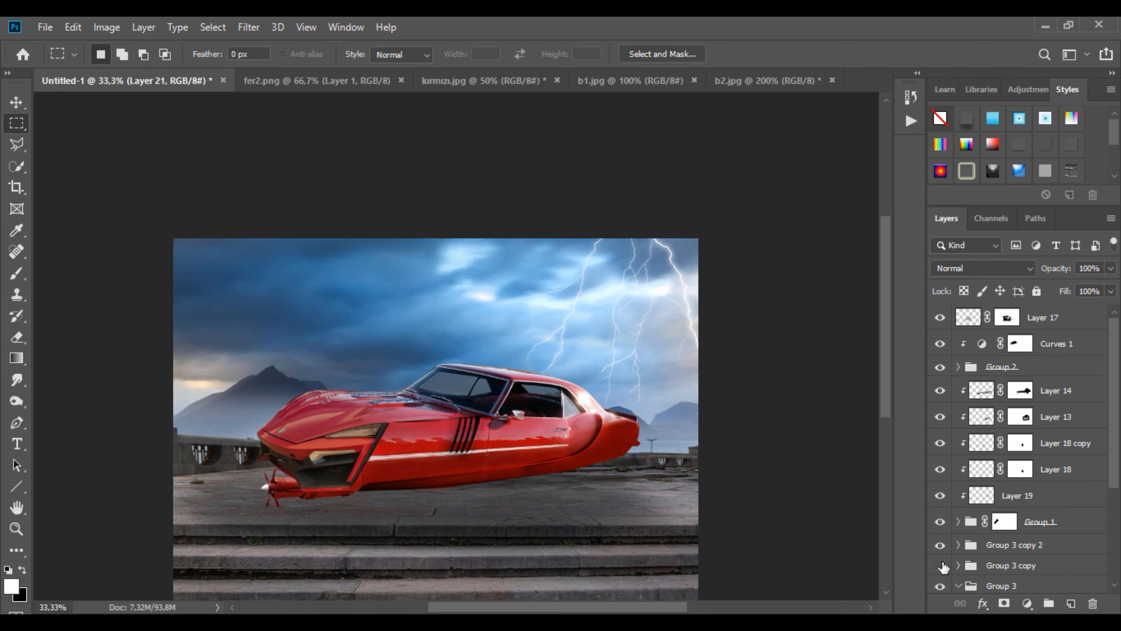
click(1000, 567)
click(1027, 603)
click(1034, 452)
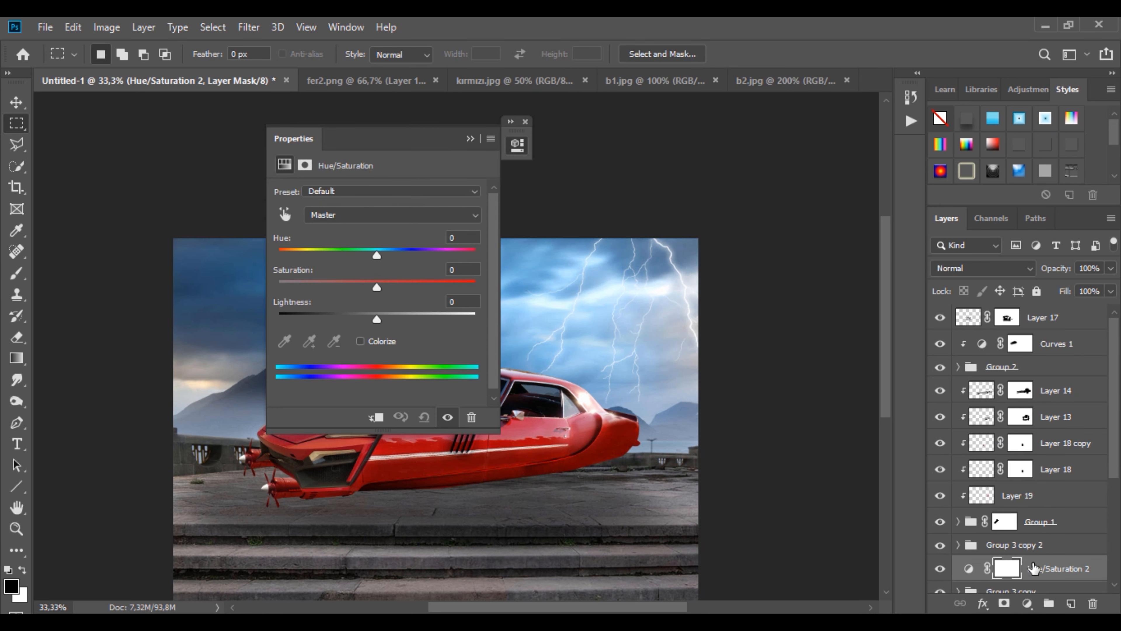
right_click(1032, 567)
click(878, 334)
Set the clipped Hue/Saturation adjustment's lightness to -44.
drag(360, 145, 570, 181)
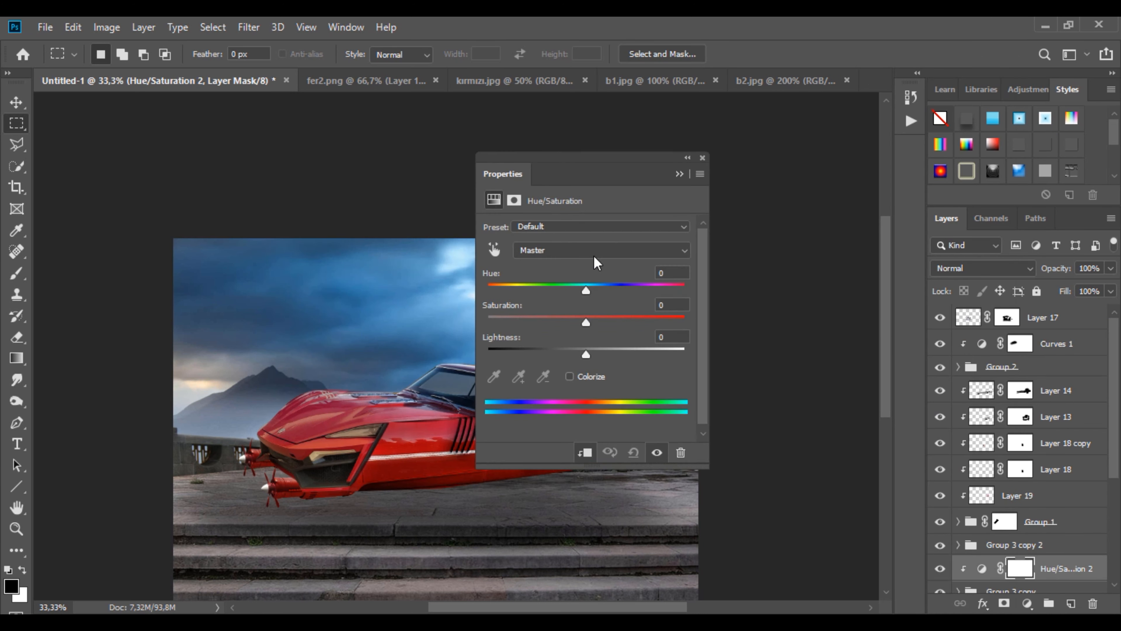
drag(558, 349, 543, 349)
click(687, 157)
Paint black on the Hue/Saturation mask over the upper engine with the Light Leak brush at 99 px.
key(b)
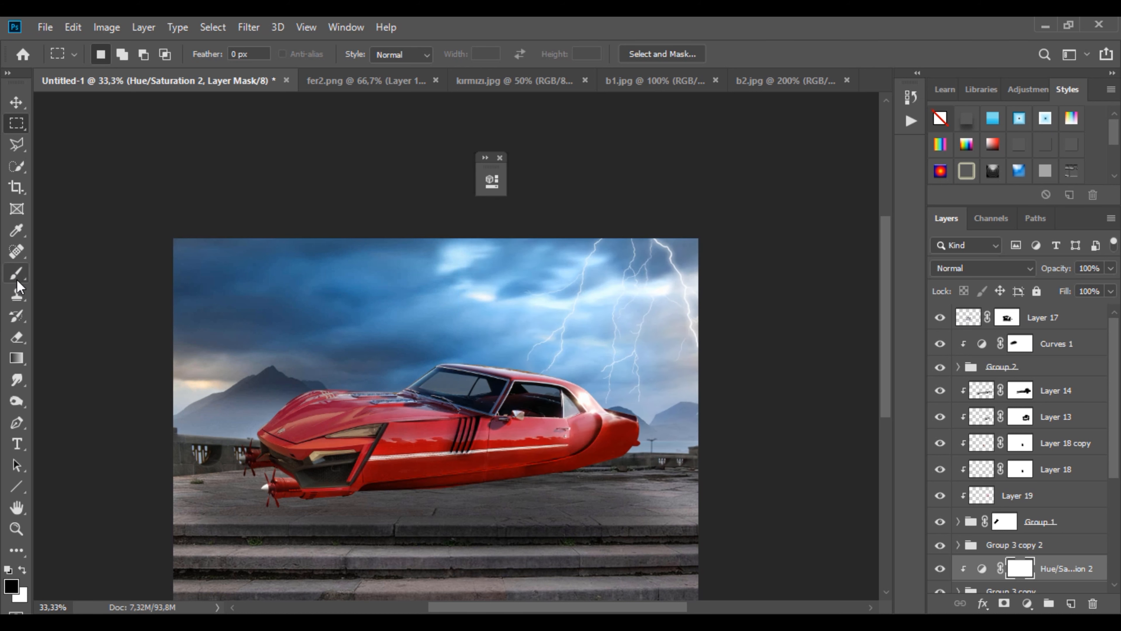
right_click(263, 446)
click(377, 351)
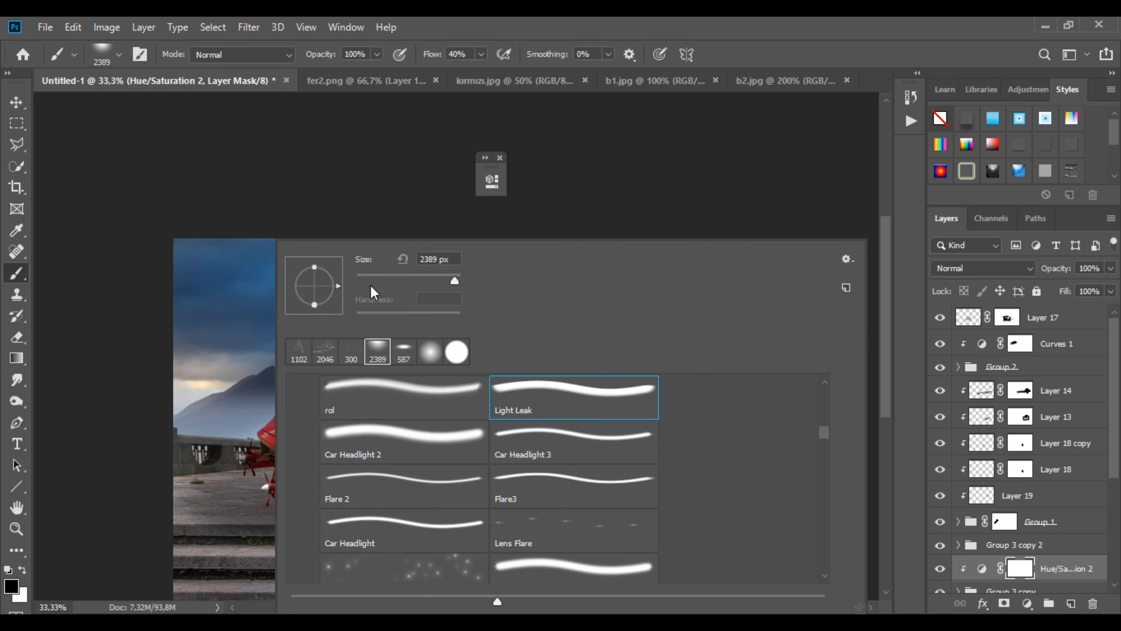
key(Return)
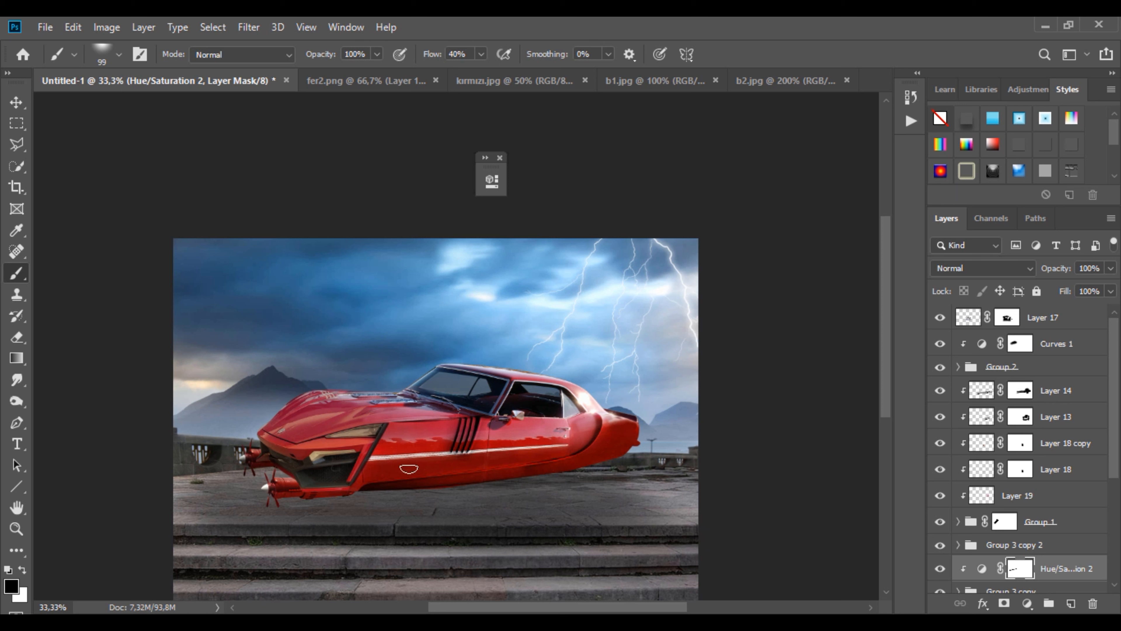
Toggle the visibility of the car body and engine groups to identify them, and hide Group 3 copy 2.
scroll(1040, 579, down, 3)
click(1031, 489)
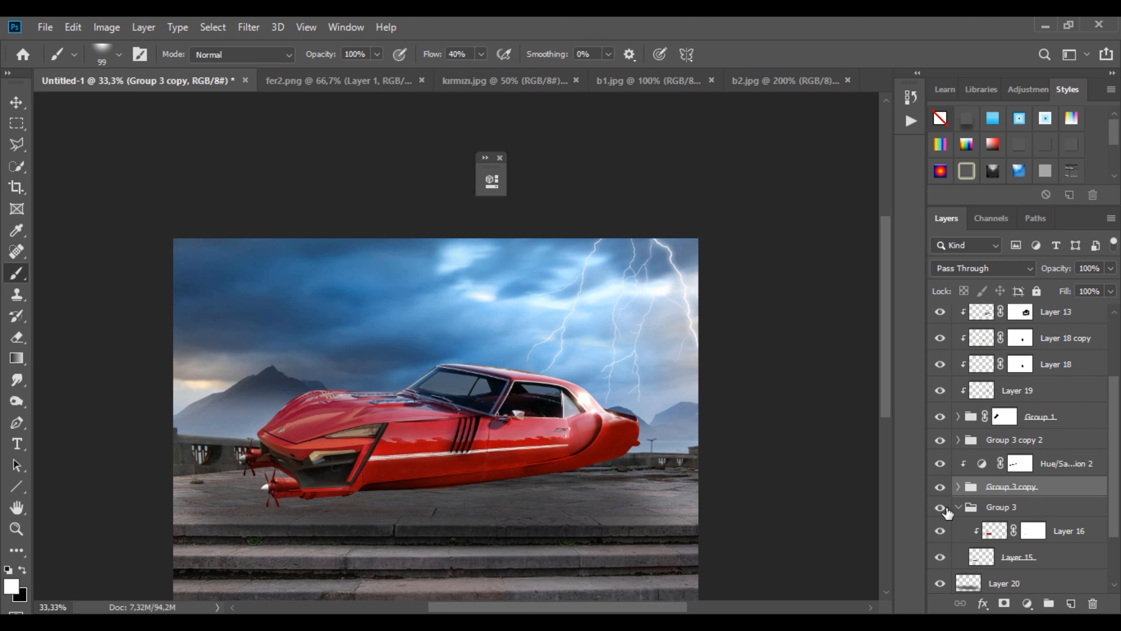
click(940, 421)
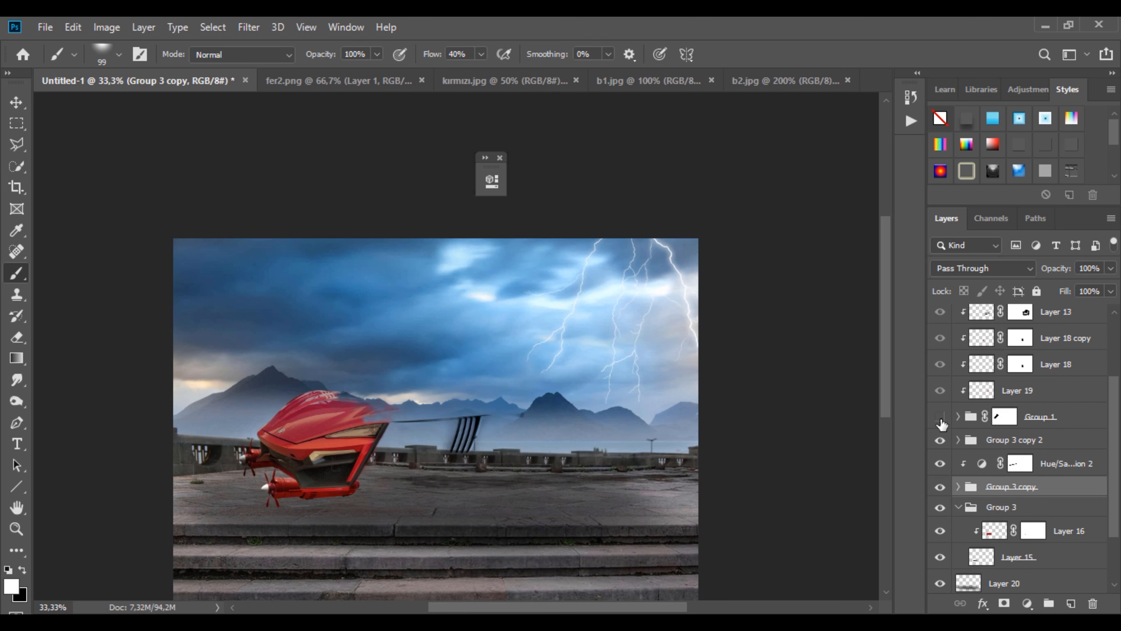
click(940, 420)
click(939, 486)
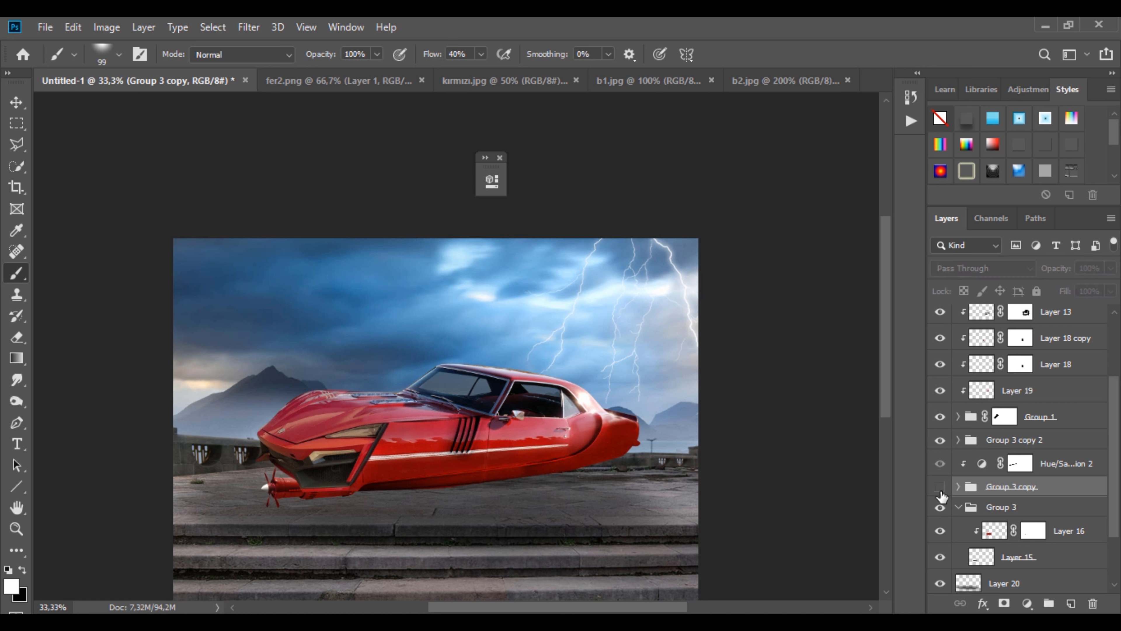
click(939, 506)
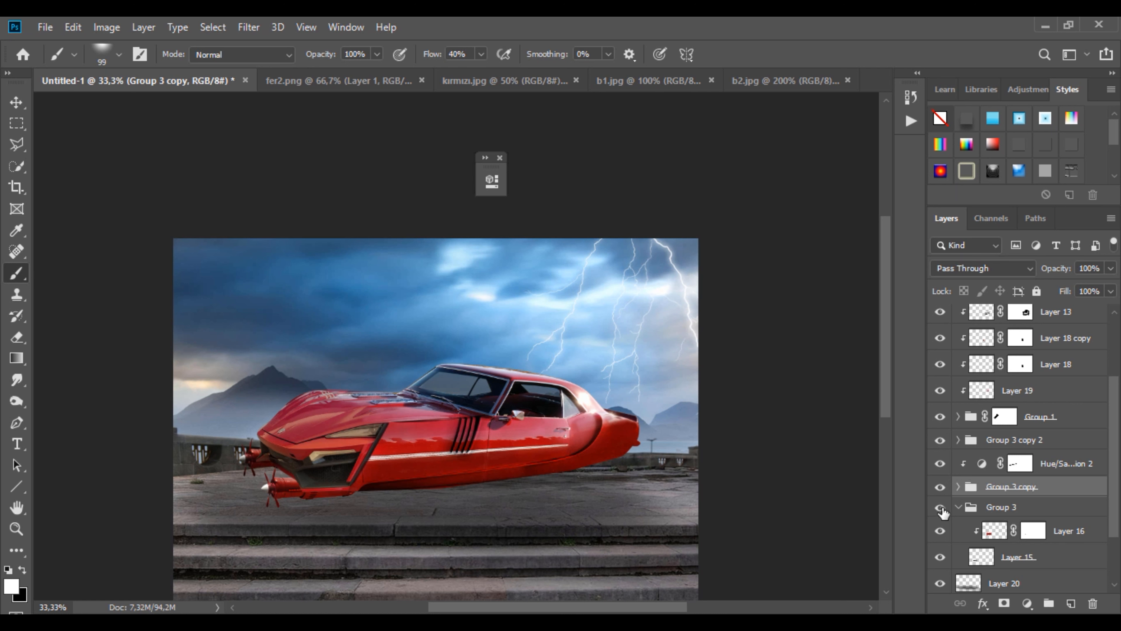
scroll(939, 525, down, 3)
scroll(939, 530, up, 2)
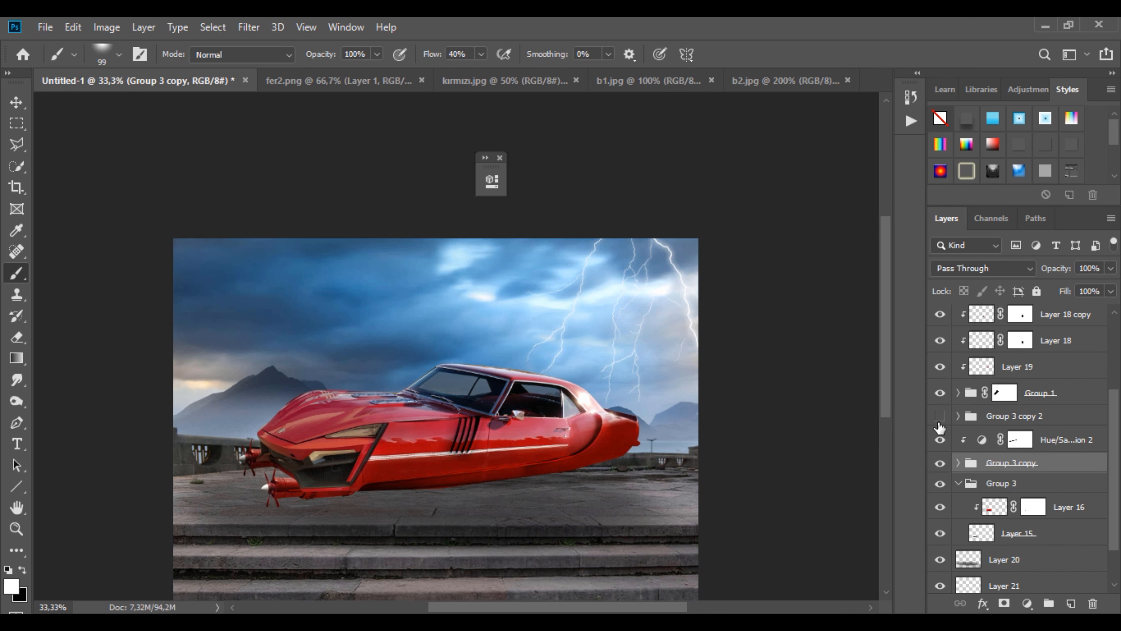
click(940, 485)
Duplicate Hue/Saturation 2, move the copy directly above Group 3 and clip it to that group.
click(1009, 484)
drag(1058, 441, 1071, 602)
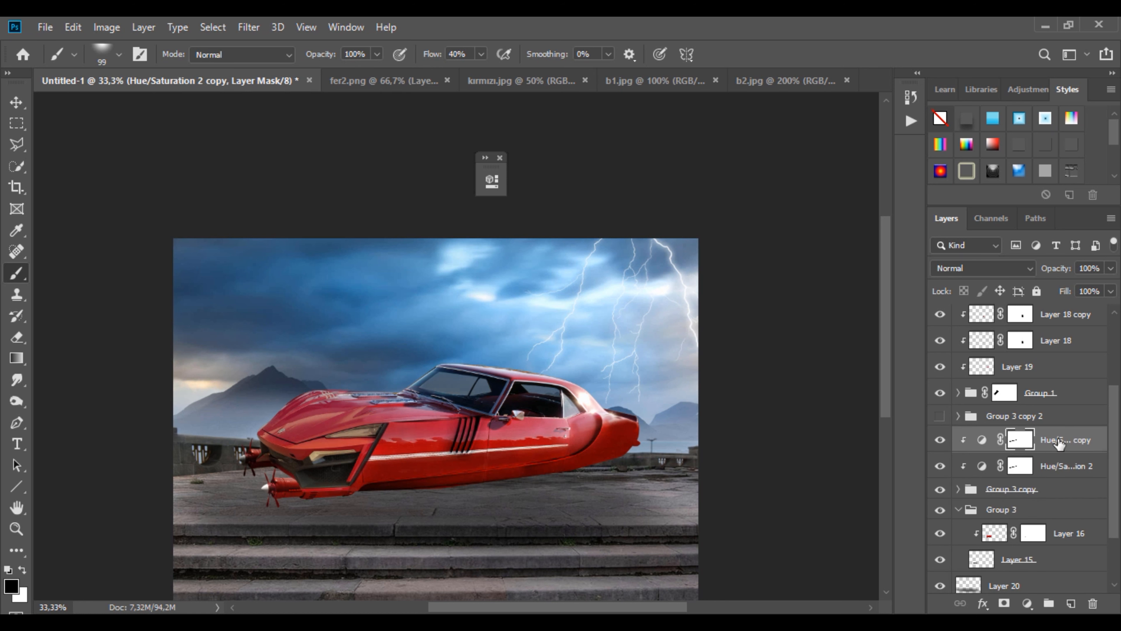
key(ctrl+z)
key(v)
mouse_move(265, 450)
mouse_down()
mouse_move(291, 478)
mouse_move(264, 453)
mouse_up()
drag(1059, 442, 1061, 497)
right_click(1061, 496)
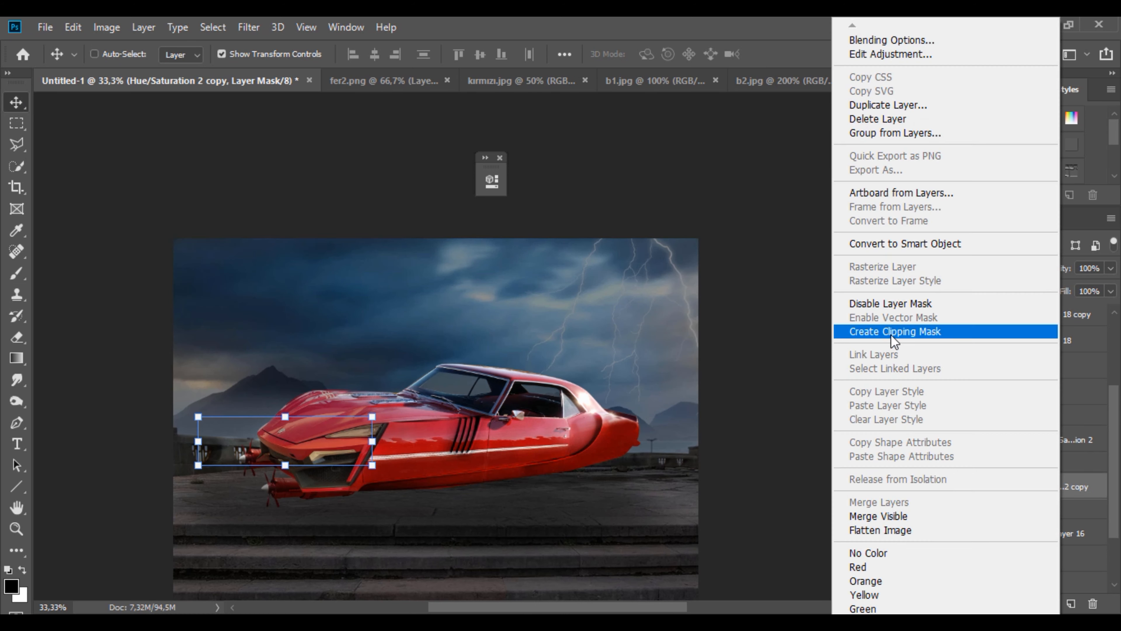
click(890, 334)
Move the copied adjustment's mask over the lower engine at the car's nose.
scroll(305, 457, up, 2)
drag(298, 451, 410, 474)
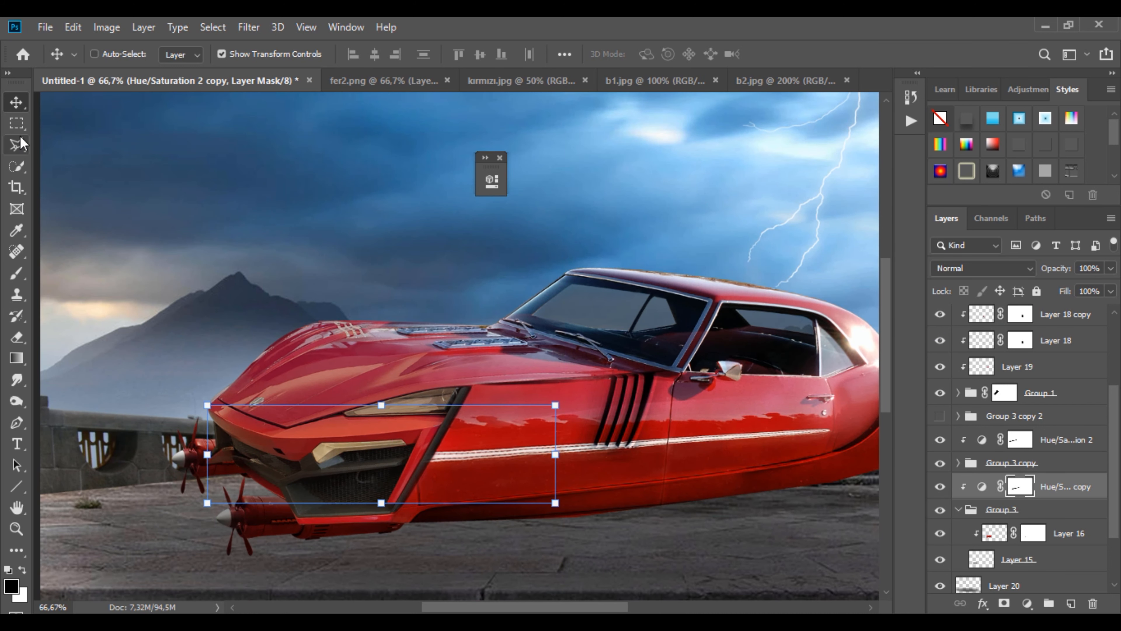
key(b)
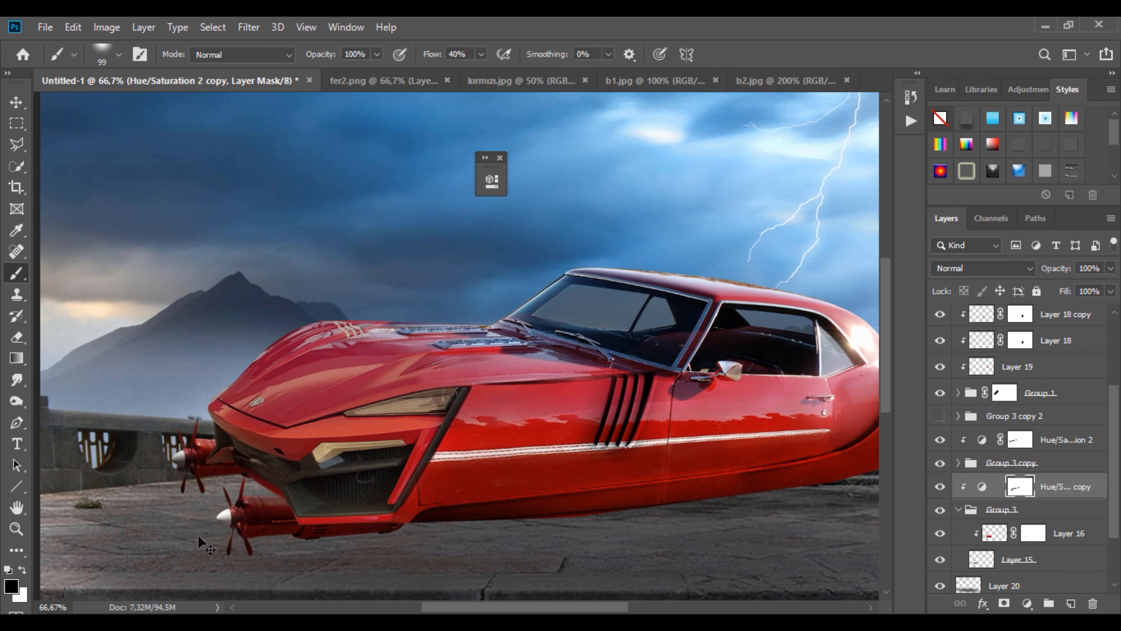
Set the lightness to -72 in the Hue/Saturation copy above Group 3 and to -62 in Hue/Saturation 2.
double_click(981, 486)
drag(352, 349, 281, 351)
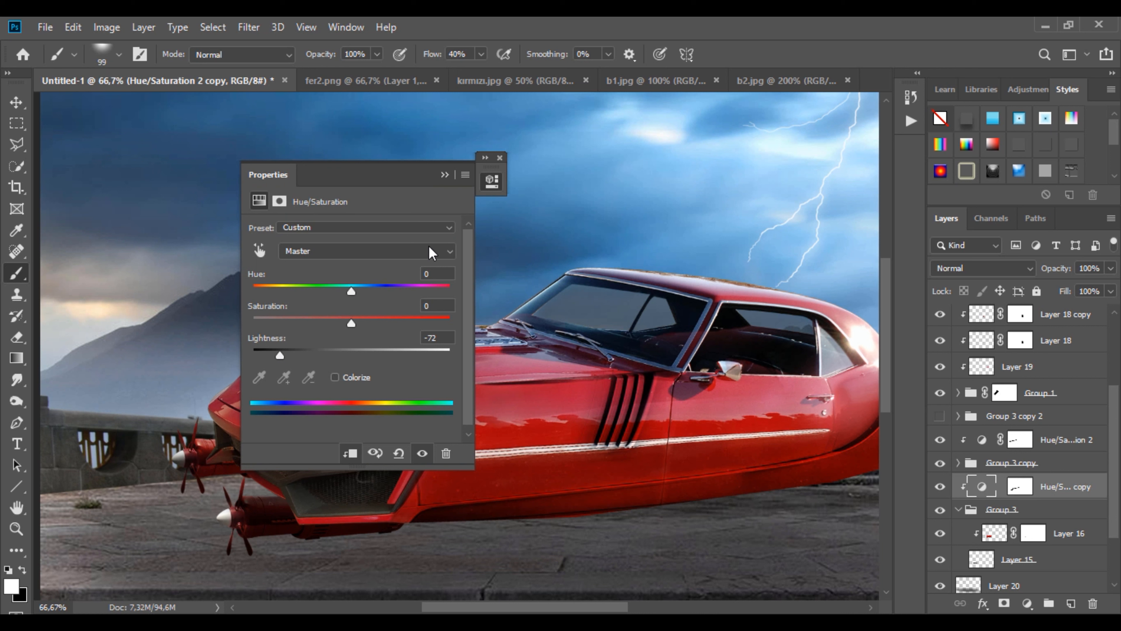
click(444, 174)
double_click(981, 439)
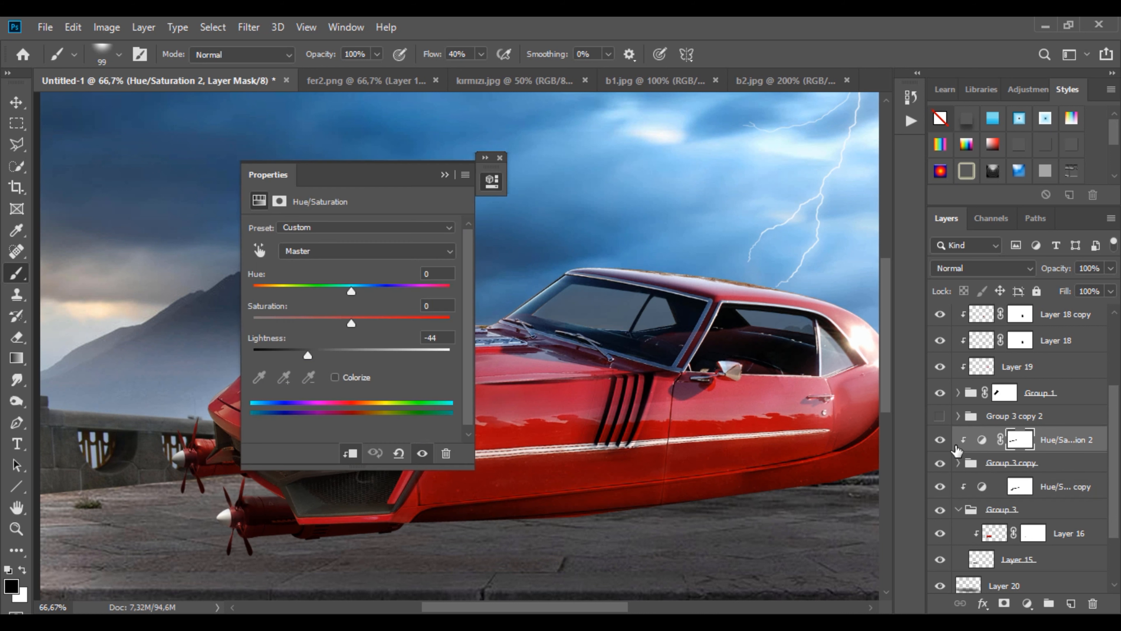
drag(305, 355, 293, 354)
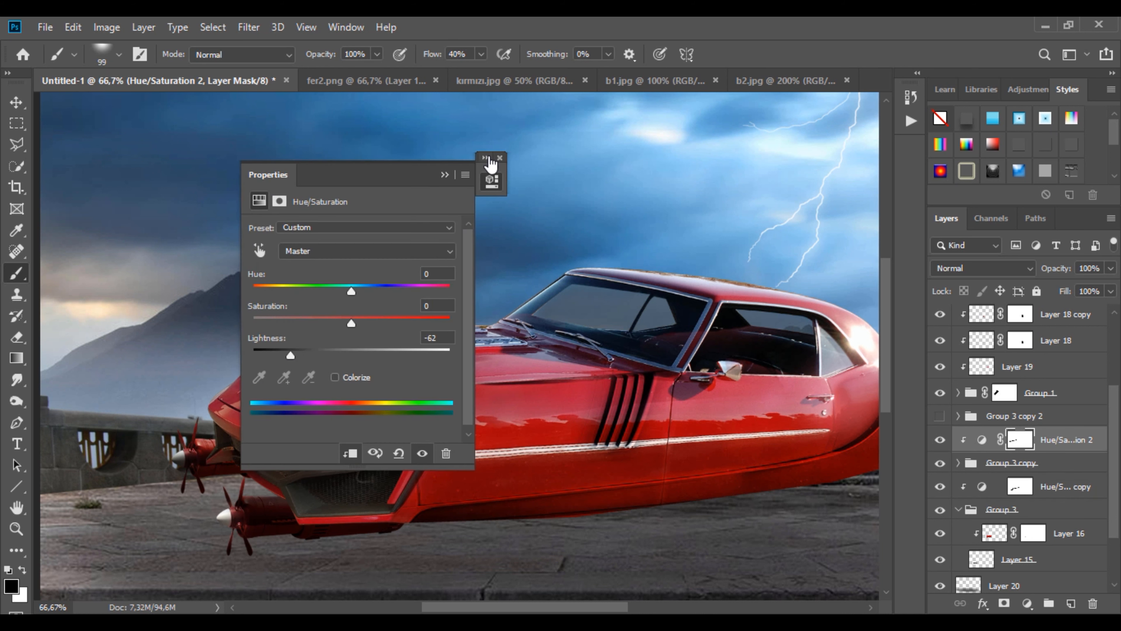
click(499, 157)
Compare both engines with and without their Hue/Saturation adjustments, and set the lower engine's adjustment copy to 74% opacity.
alt+click(425, 317)
alt+click(424, 317)
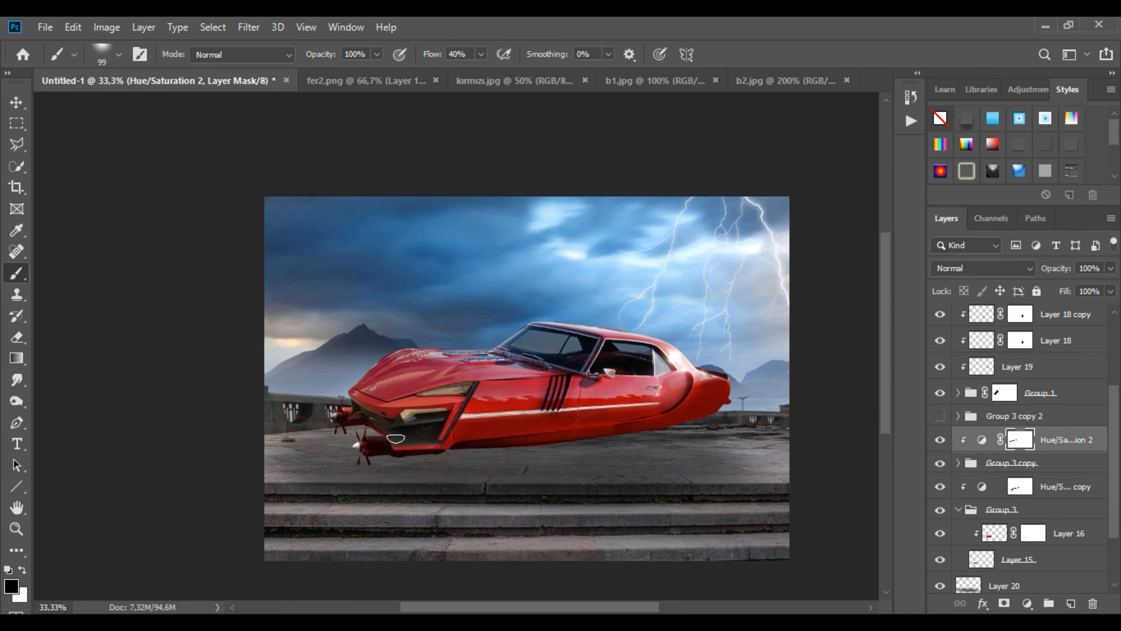
click(940, 439)
click(940, 439)
click(940, 486)
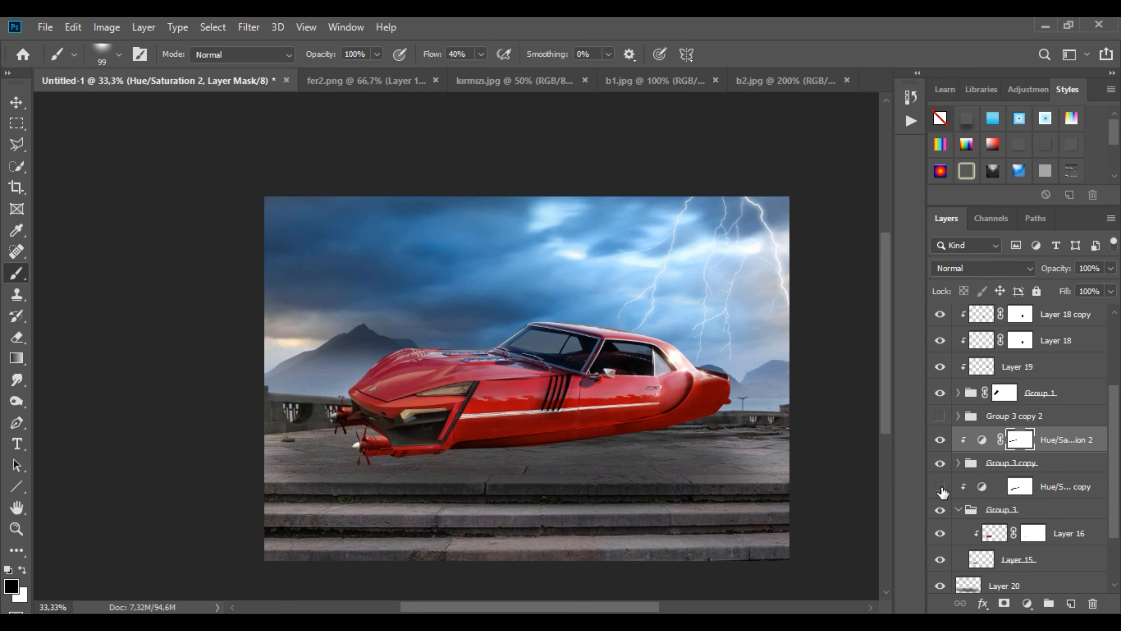
click(940, 486)
click(1028, 488)
click(1111, 268)
click(1089, 288)
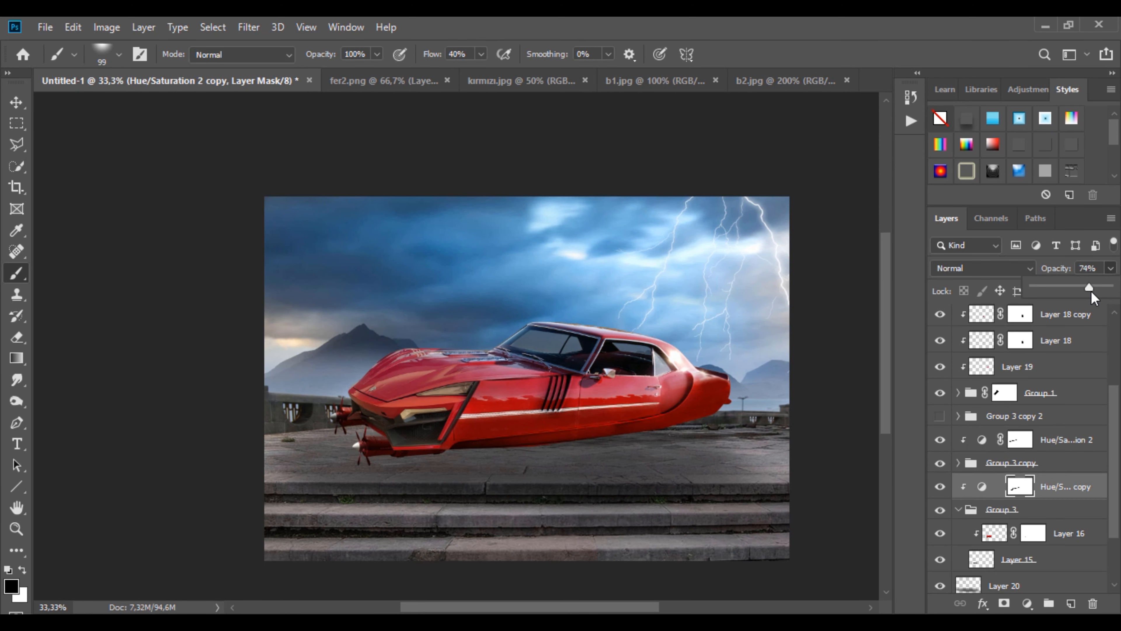
Stamp all visible layers into a new merged layer at the top of the layer stack.
scroll(1024, 442, up, 5)
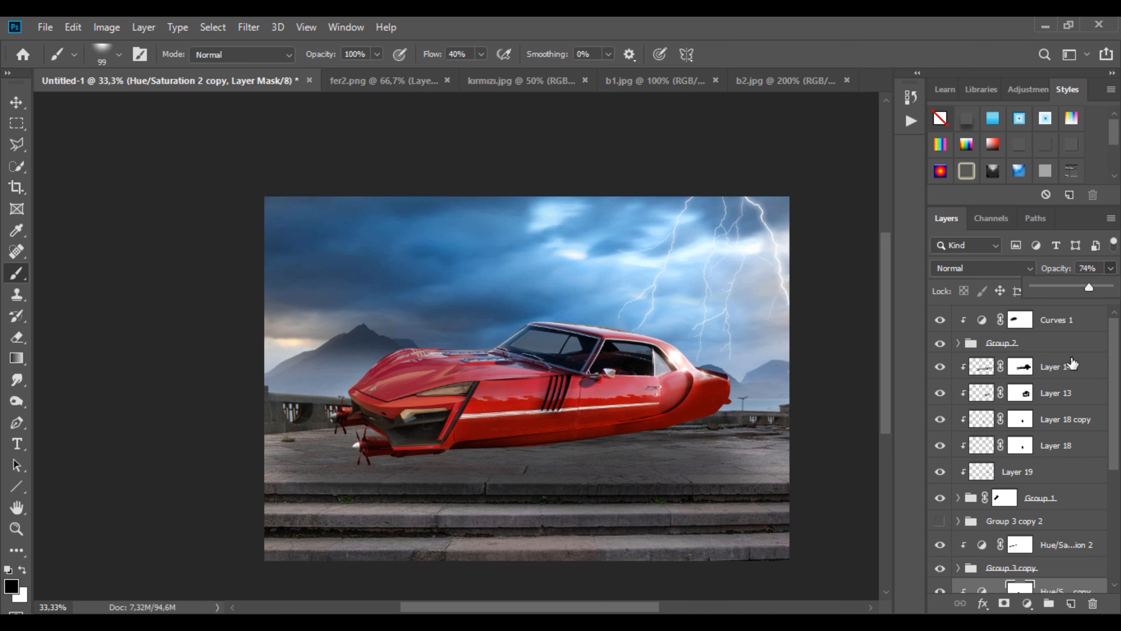
click(1052, 318)
key(ctrl+shift+alt+e)
Open the Camera Raw Filter on the merged layer and set exposure +0.50, contrast +2, highlights +100, shadows +21 and blacks +21.
click(248, 27)
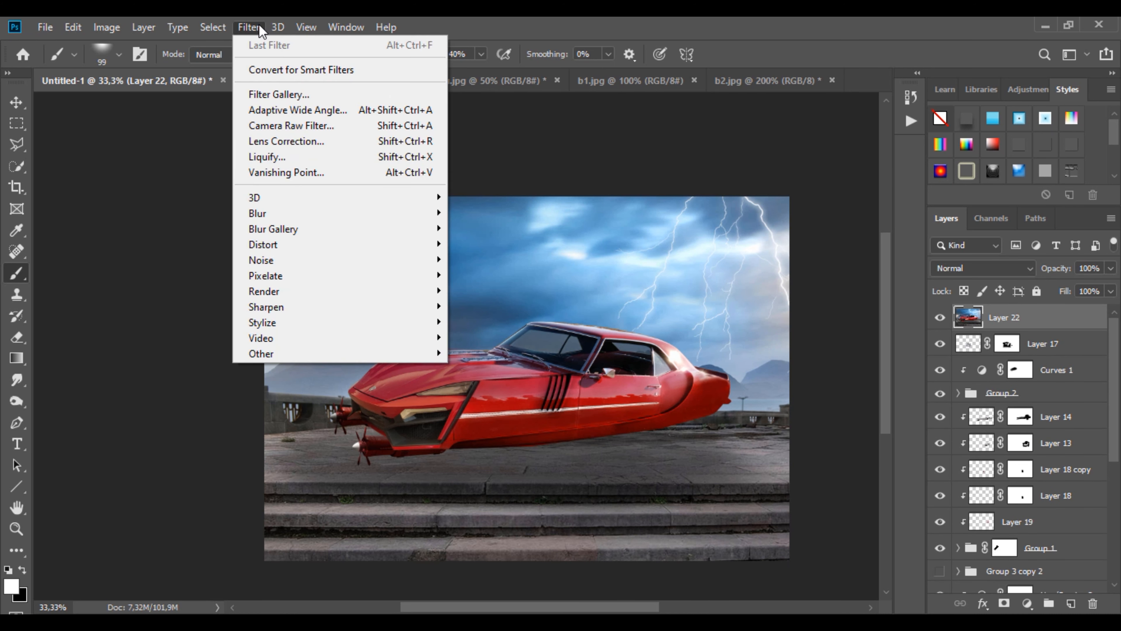
click(300, 135)
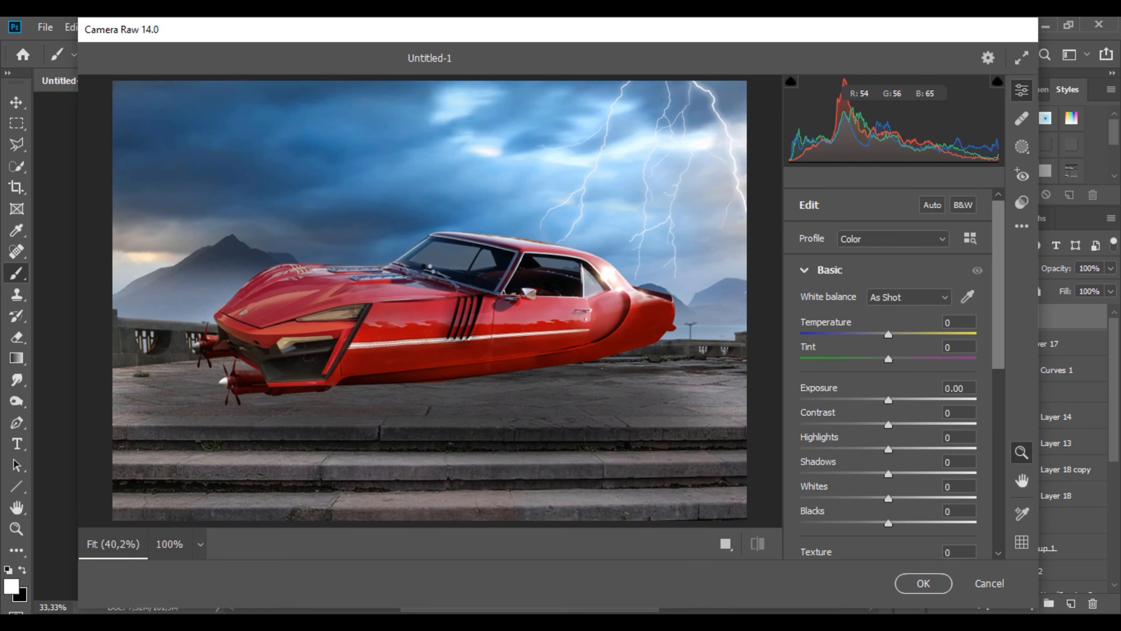
drag(887, 450, 1026, 443)
drag(889, 399, 898, 400)
drag(888, 424, 890, 425)
drag(888, 474, 907, 474)
drag(881, 524, 906, 524)
Set texture to +31 and clarity to +19, and apply the Camera Raw Filter.
scroll(900, 507, down, 3)
drag(888, 446, 904, 471)
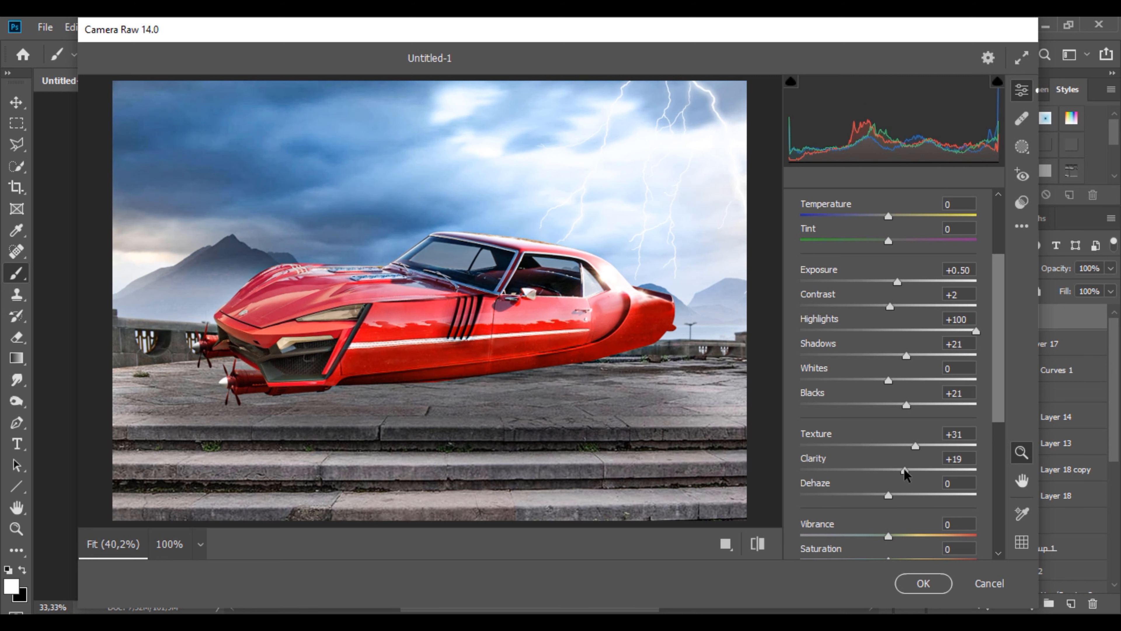
scroll(888, 518, down, 3)
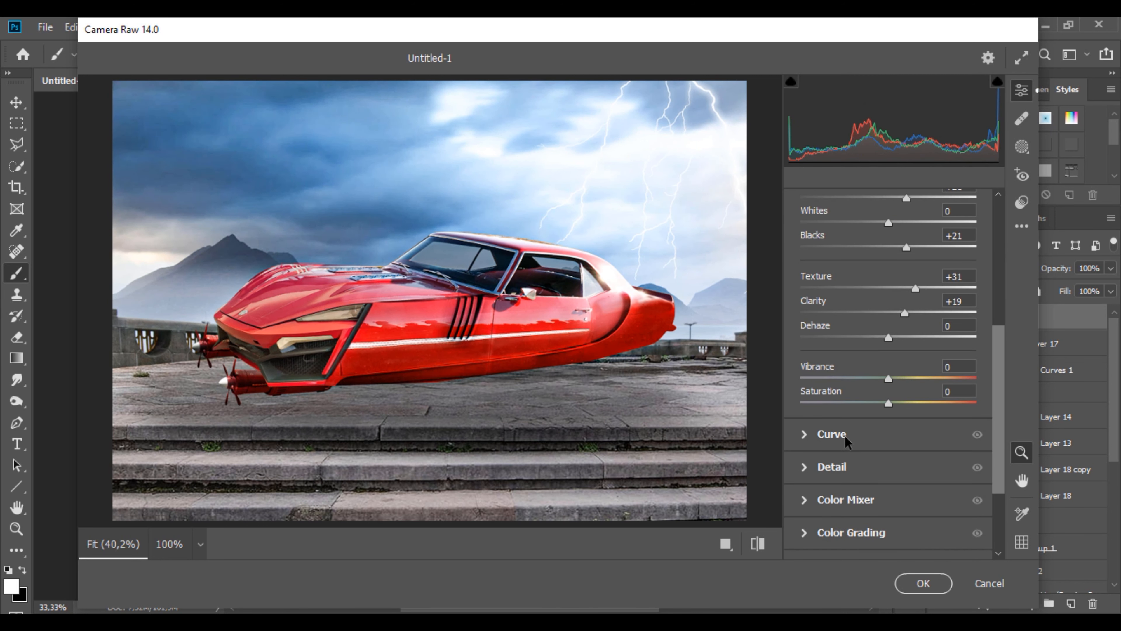
scroll(845, 441, down, 3)
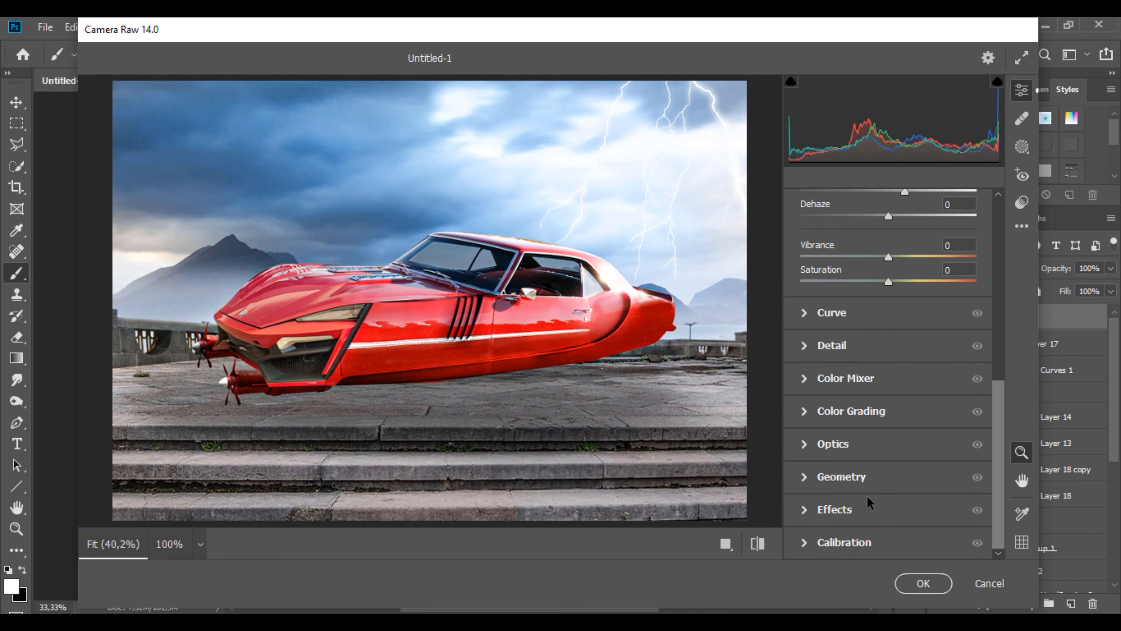
click(914, 584)
click(248, 28)
mouse_move(283, 227)
click(512, 335)
drag(735, 566, 683, 568)
click(872, 328)
Try a Radial Blur with the spin method, amount 10 and good quality on the merged layer, and undo it.
click(248, 27)
mouse_move(322, 216)
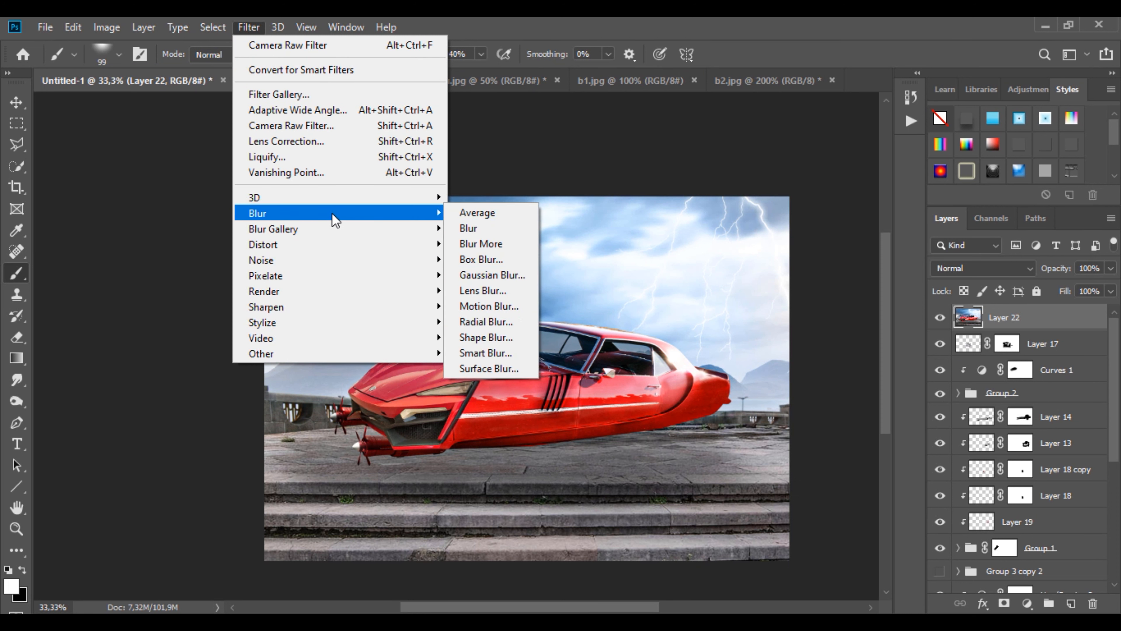
click(519, 325)
click(484, 267)
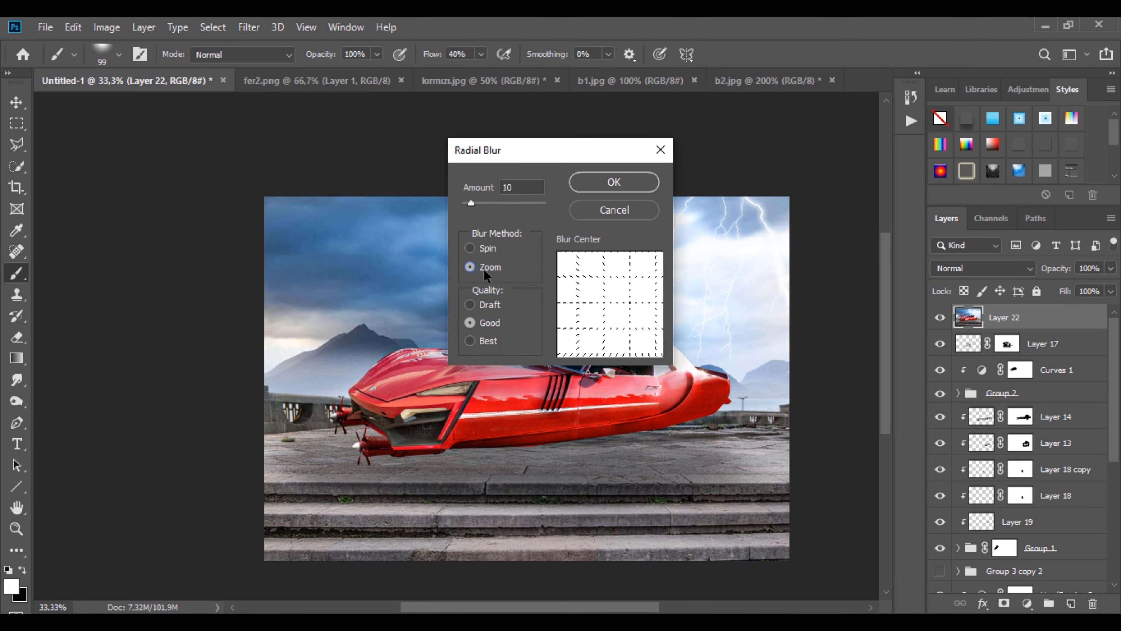
click(488, 248)
click(645, 305)
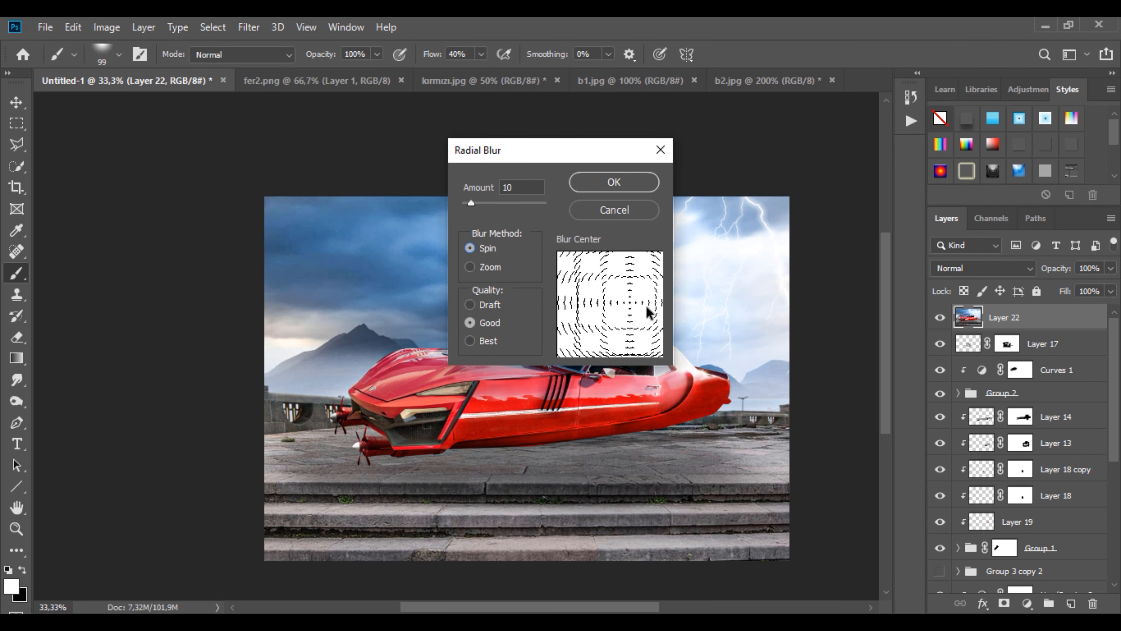
click(638, 179)
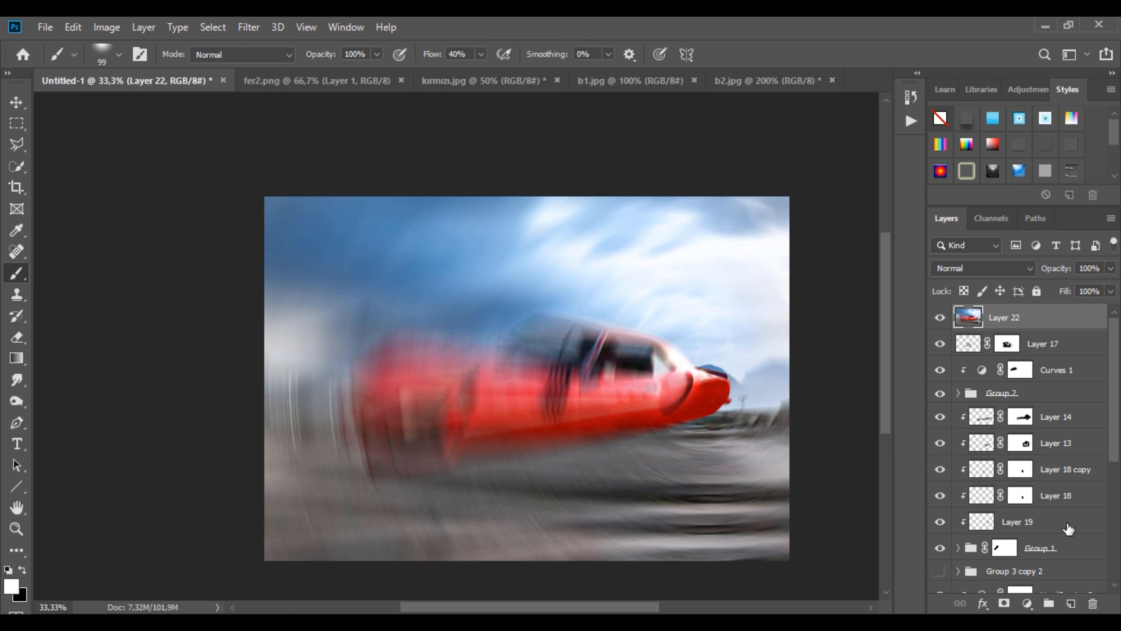
key(ctrl+z)
Duplicate the merged layer and apply a horizontal Motion Blur to the copy.
key(ctrl+j)
click(261, 28)
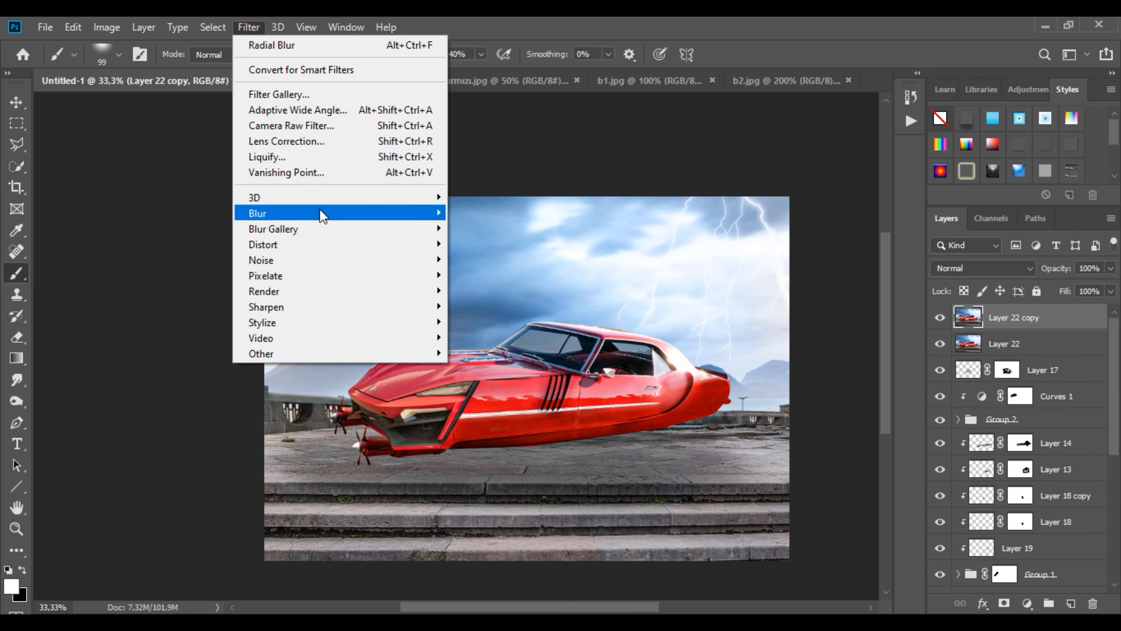
mouse_move(437, 212)
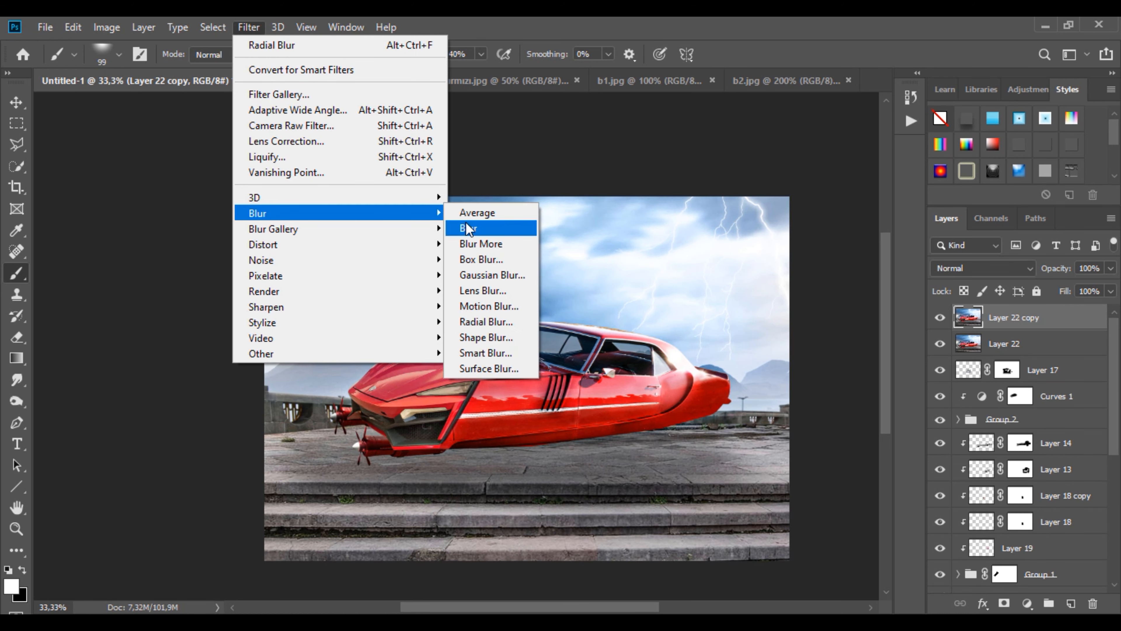
click(490, 301)
drag(742, 567, 694, 570)
click(872, 300)
Add a layer mask to the blurred copy and paint black over the car with a 480 px brush at 46% opacity.
click(1004, 605)
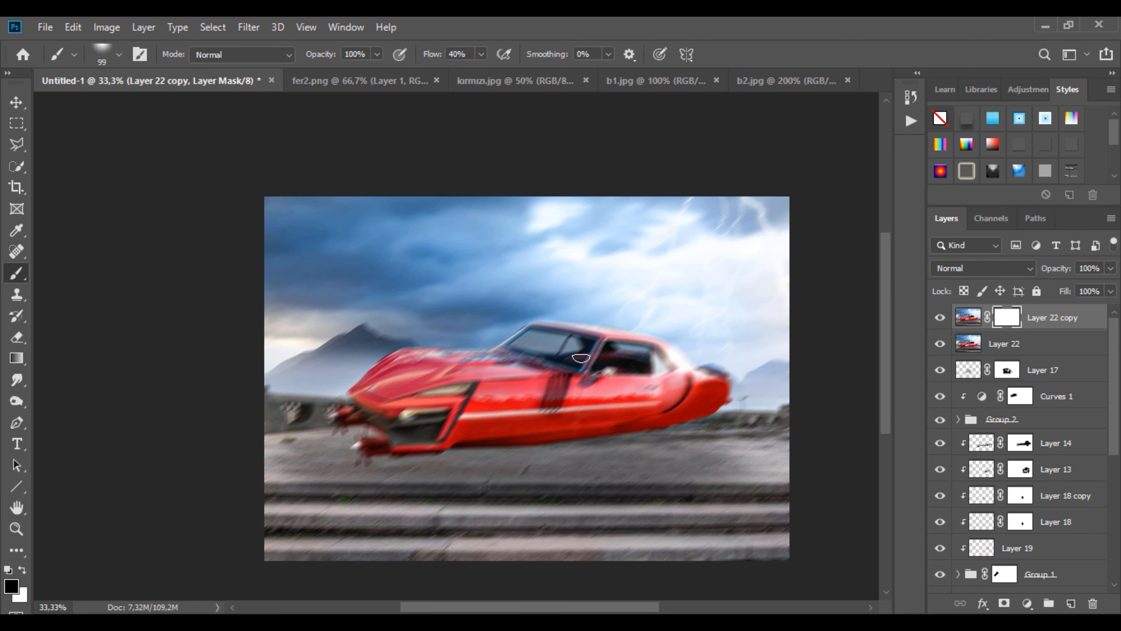
right_click(623, 422)
click(704, 278)
click(702, 356)
mouse_move(413, 392)
mouse_down()
mouse_move(646, 359)
mouse_move(658, 383)
mouse_move(415, 414)
mouse_move(674, 367)
mouse_up()
key(ctrl+z)
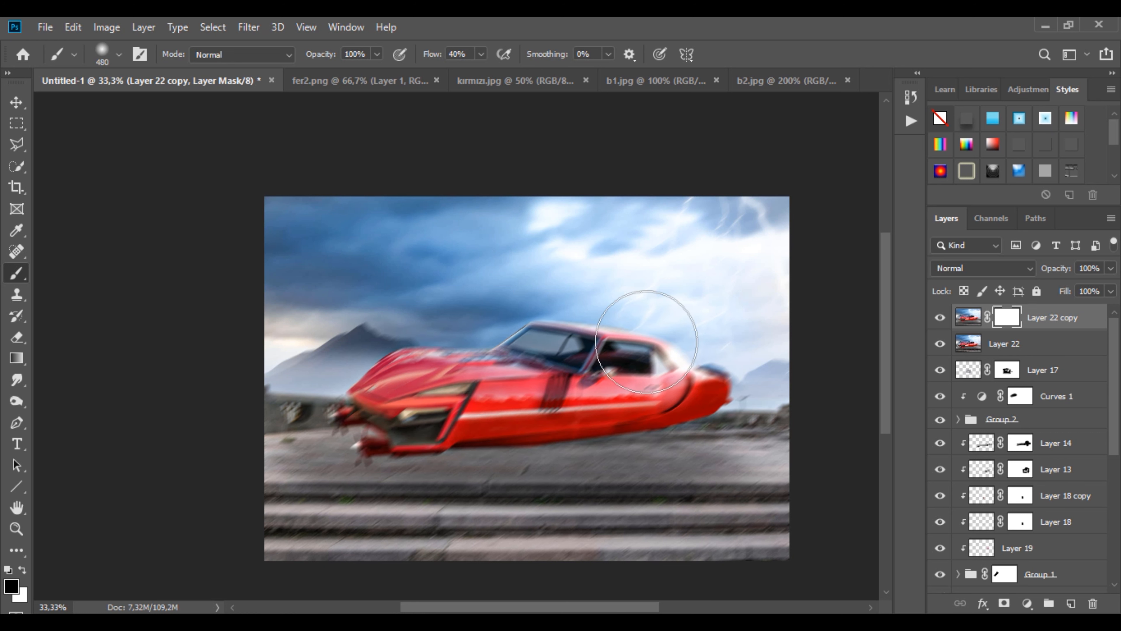
click(377, 54)
drag(370, 72, 336, 73)
mouse_move(609, 314)
mouse_down()
mouse_move(556, 351)
mouse_move(637, 368)
mouse_move(512, 351)
mouse_move(436, 411)
mouse_move(728, 371)
mouse_move(365, 459)
mouse_move(358, 521)
mouse_move(828, 462)
mouse_move(288, 463)
mouse_move(774, 370)
mouse_move(468, 397)
mouse_move(742, 382)
mouse_move(618, 353)
mouse_move(813, 363)
mouse_move(363, 428)
mouse_move(721, 359)
mouse_move(744, 367)
mouse_up()
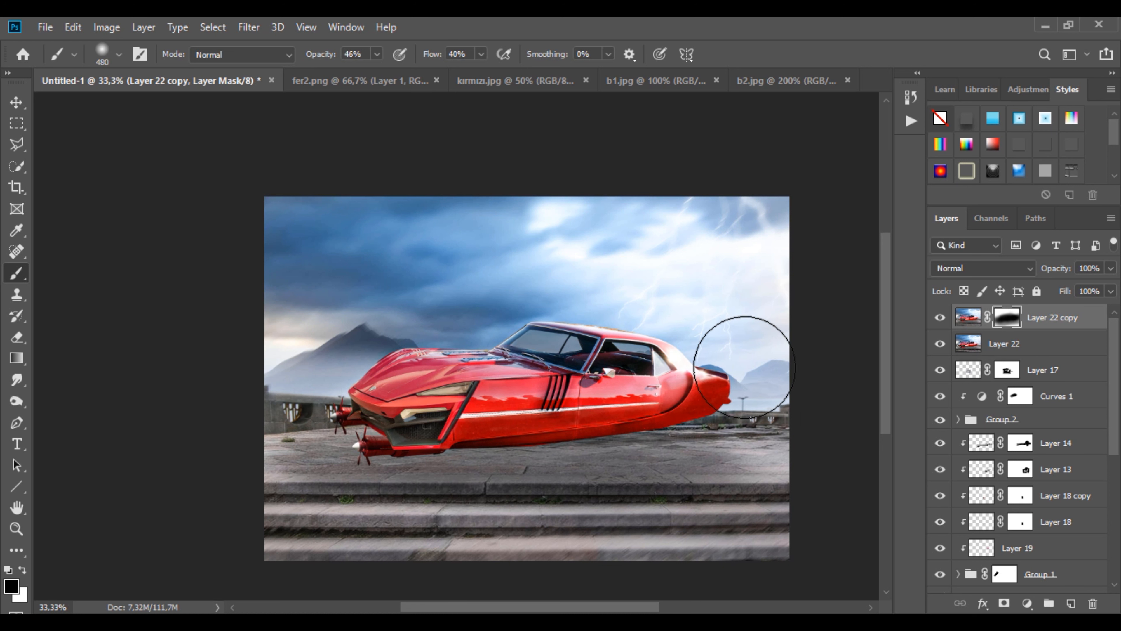
Add a Color Balance adjustment layer on top and shift its midtones toward cyan and blue.
click(1027, 603)
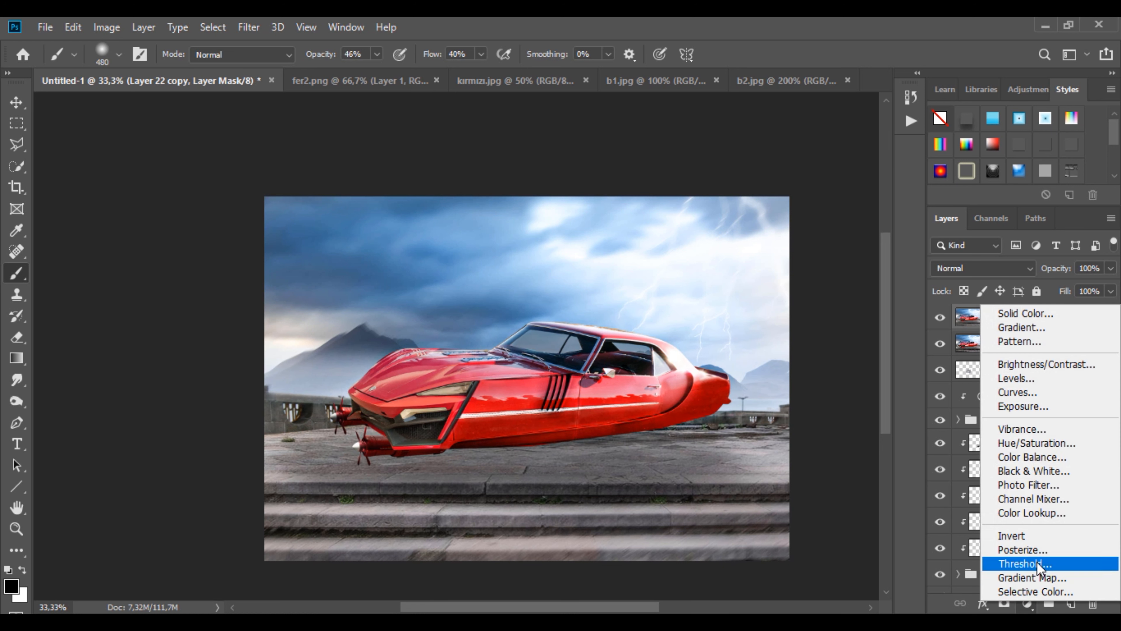
click(1039, 454)
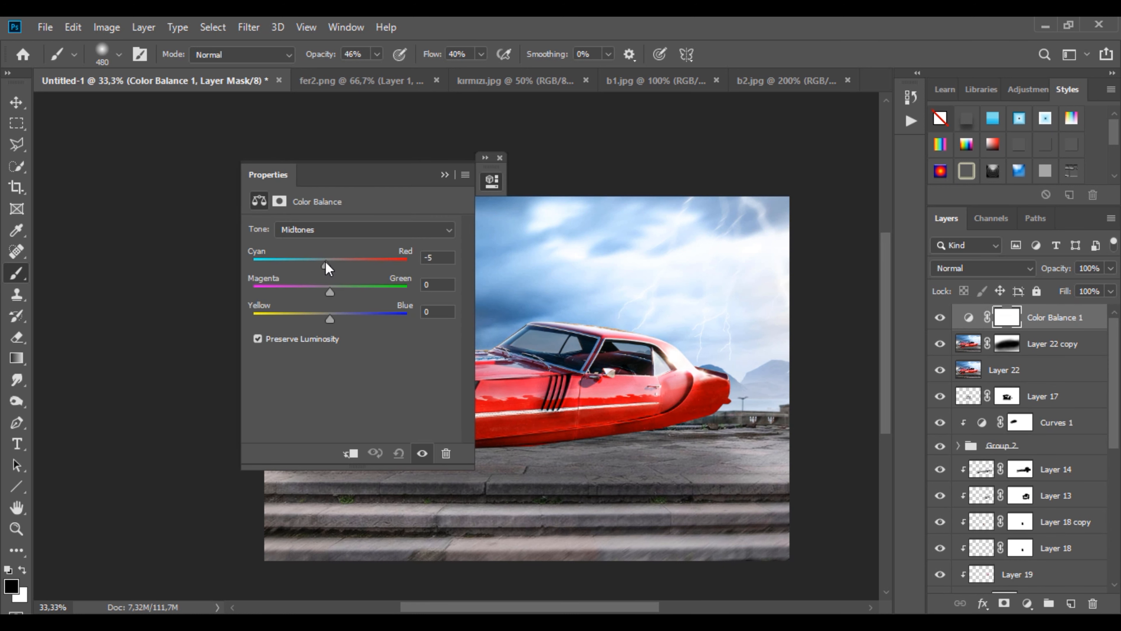
drag(283, 270, 287, 271)
drag(331, 320, 345, 317)
click(492, 180)
Add a Curves adjustment layer that darkens the midtones, and paint black on its mask over the car.
click(1027, 603)
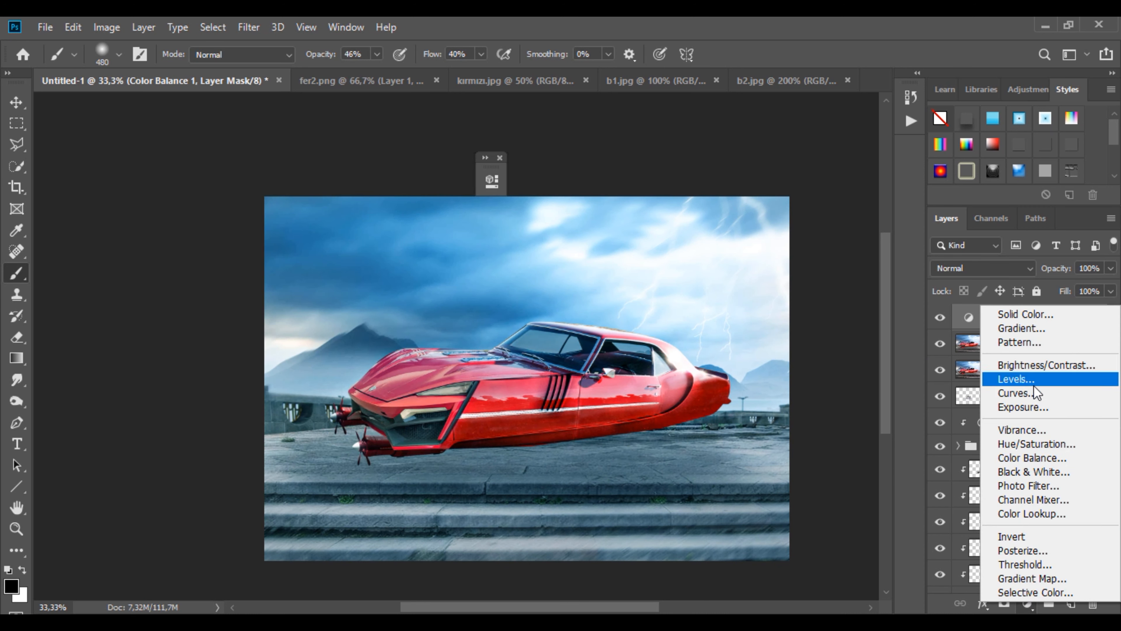
click(1032, 394)
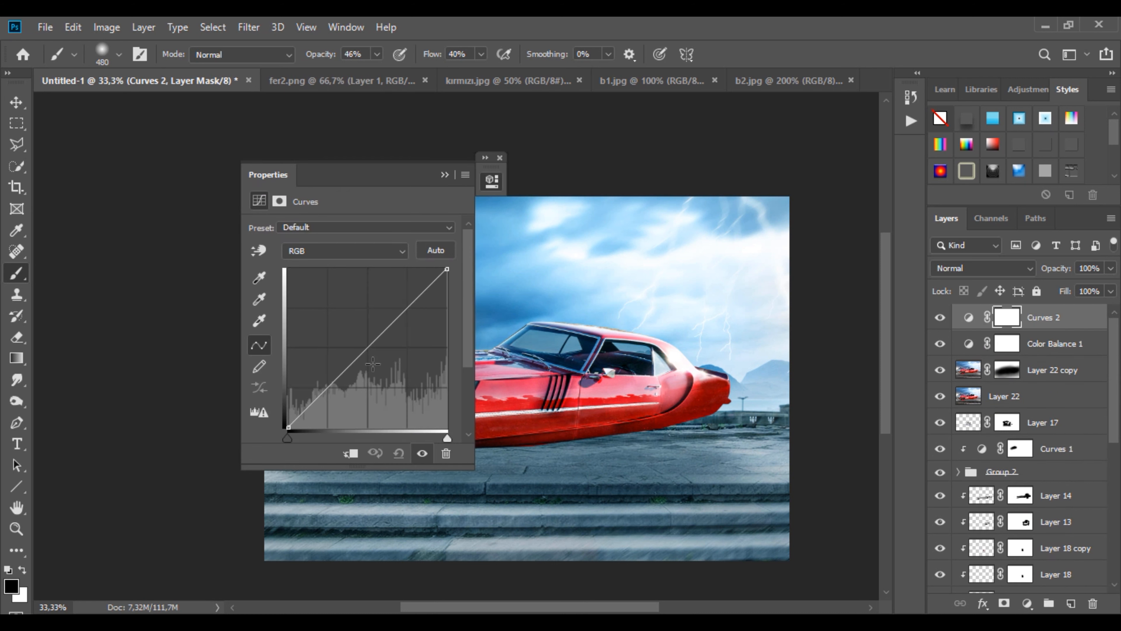
drag(373, 364, 385, 387)
click(445, 174)
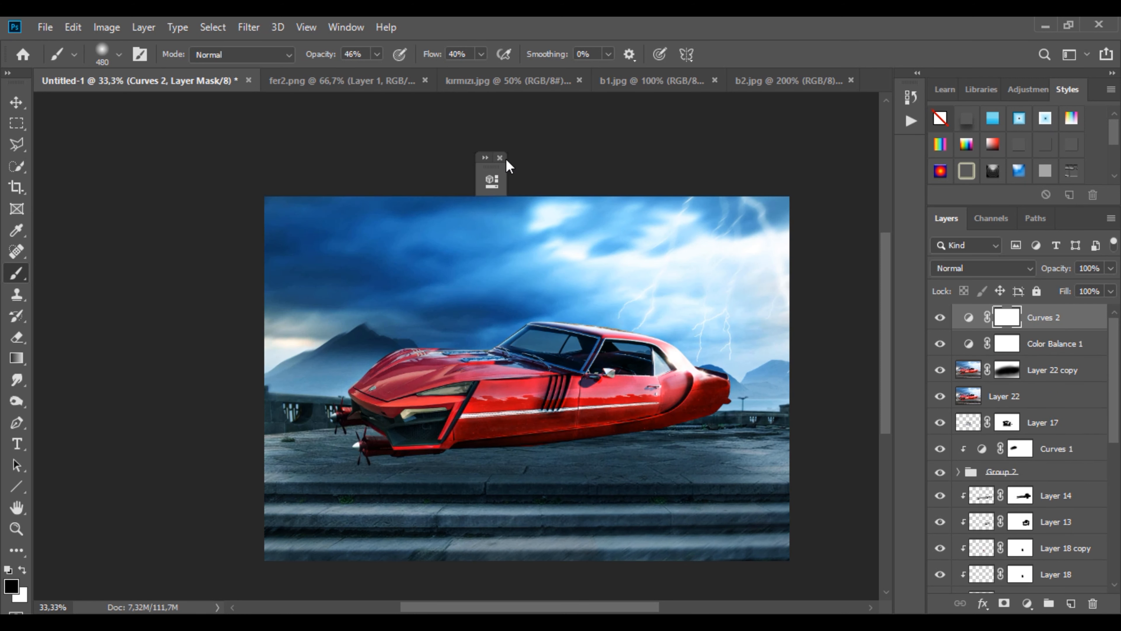
mouse_move(656, 320)
mouse_down()
mouse_move(629, 381)
mouse_move(418, 381)
mouse_move(610, 396)
mouse_move(456, 369)
mouse_move(691, 363)
mouse_move(478, 371)
mouse_move(720, 375)
mouse_move(500, 400)
mouse_move(670, 376)
mouse_move(529, 371)
mouse_move(662, 360)
mouse_up()
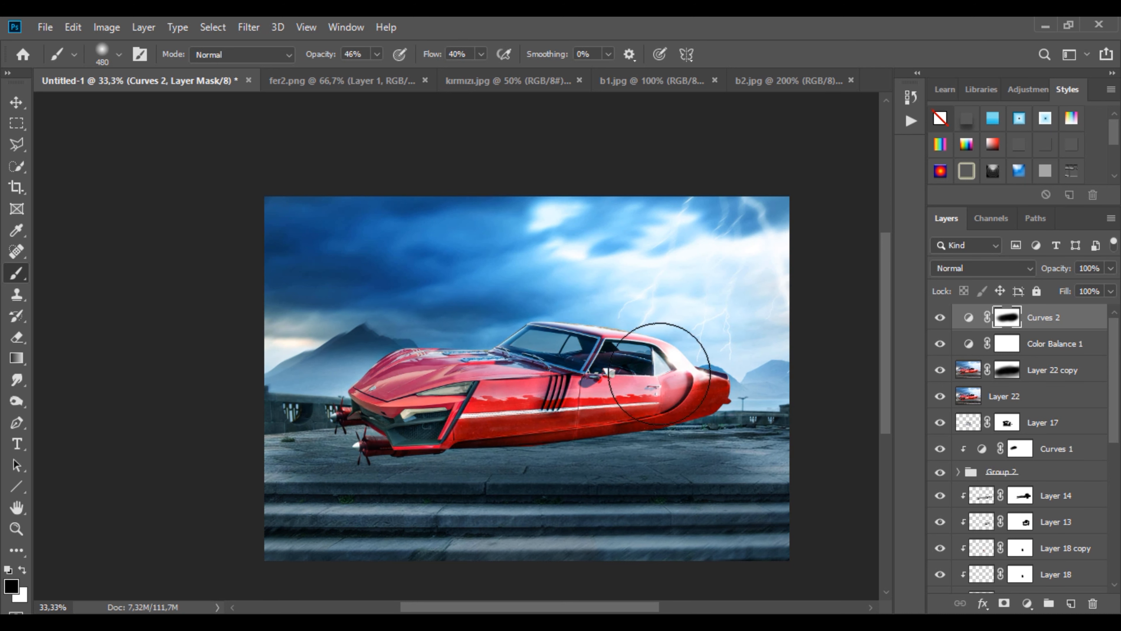
Add a Color Lookup adjustment layer on top using the FoggyNight.3DL 3DLUT file.
click(1024, 602)
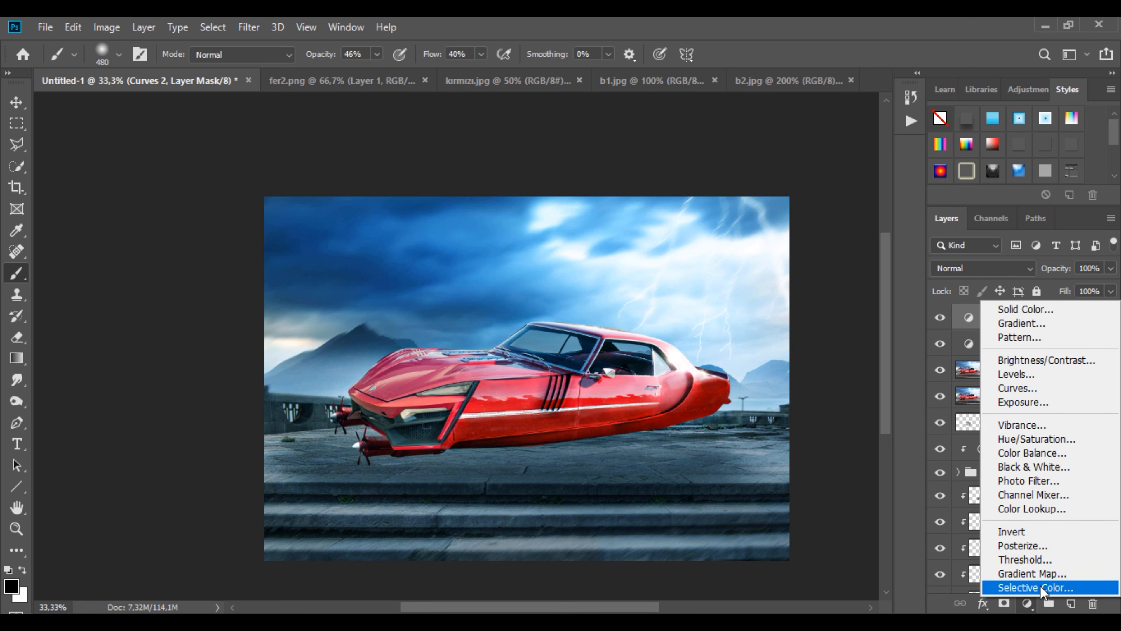
click(1031, 509)
click(383, 230)
click(382, 417)
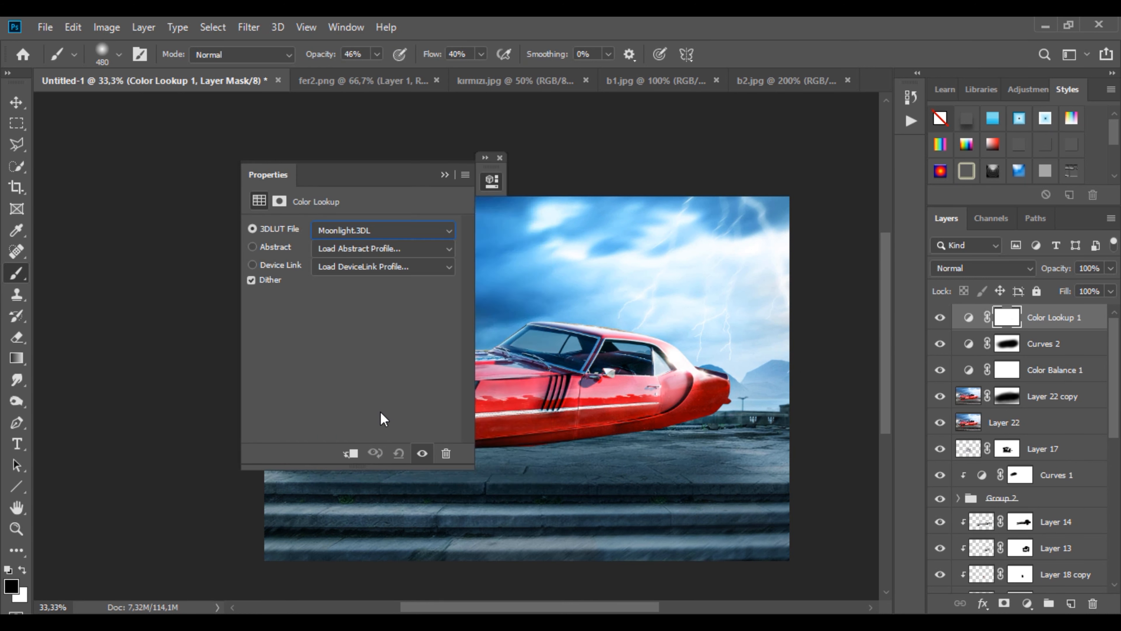
drag(417, 176, 341, 176)
click(268, 228)
click(269, 230)
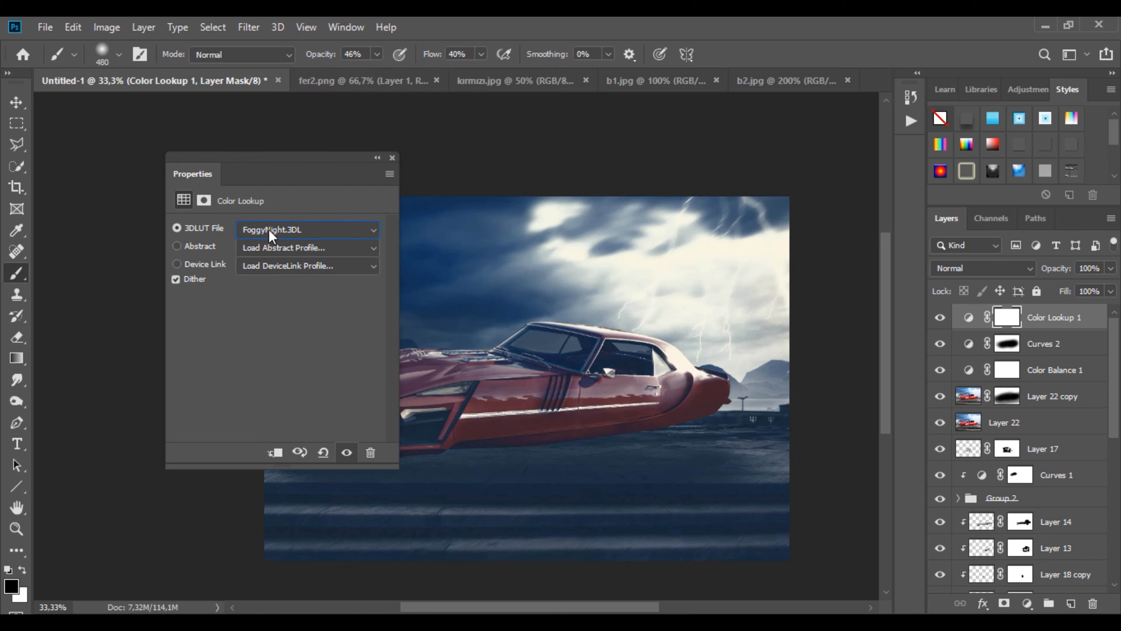
click(392, 158)
Set the Color Lookup layer to Multiply with reduced opacity, and paint black on its mask over the car.
click(984, 269)
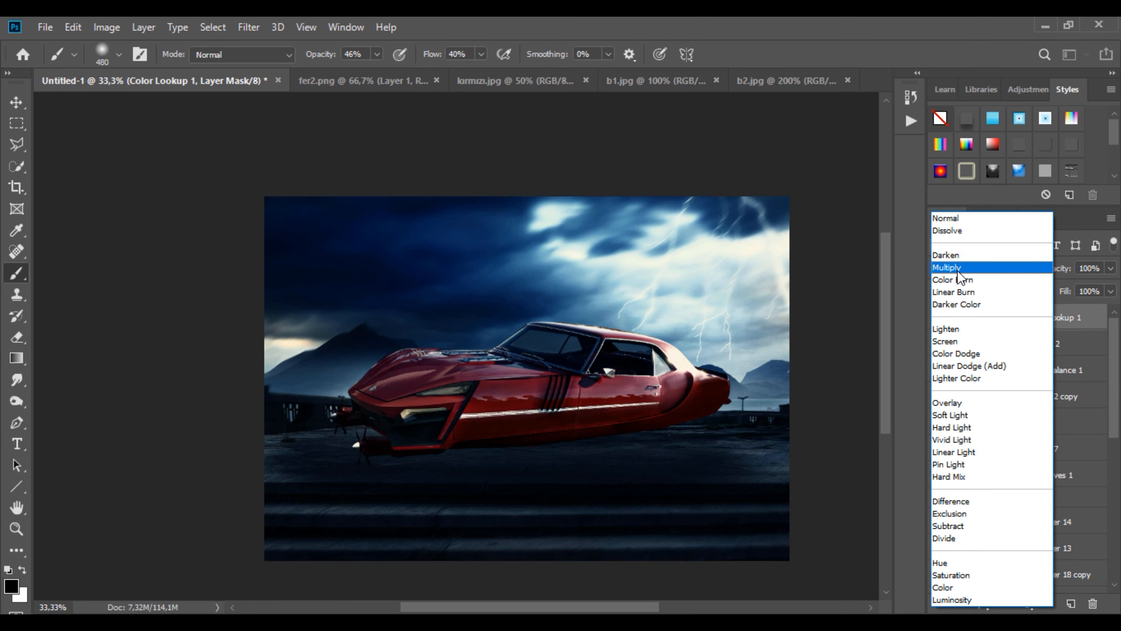
click(958, 270)
click(1110, 268)
drag(1112, 286, 1068, 286)
mouse_move(621, 298)
mouse_down()
mouse_move(490, 384)
mouse_move(453, 426)
mouse_up()
mouse_move(367, 433)
mouse_down()
mouse_move(681, 332)
mouse_move(374, 430)
mouse_move(762, 367)
mouse_move(701, 350)
mouse_move(680, 376)
mouse_move(773, 371)
mouse_up()
Add a second Color Balance adjustment layer on top and shift its midtones toward blue.
click(1030, 608)
click(1028, 470)
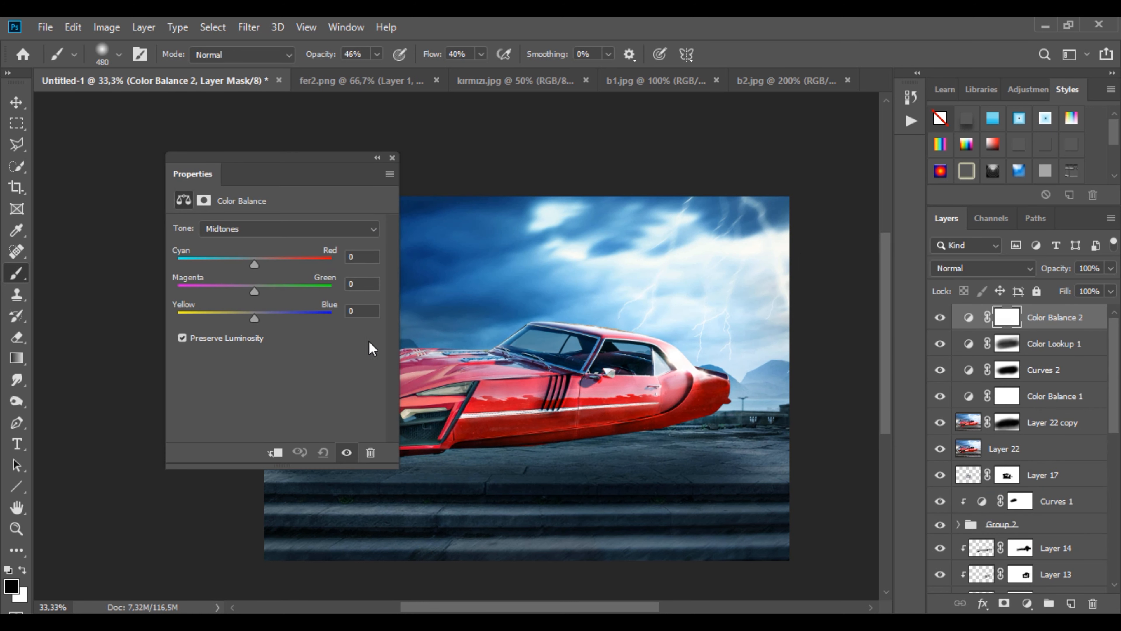
drag(255, 318, 283, 323)
click(377, 157)
Paint black on the second Color Balance mask over the car and the stone steps.
drag(388, 407, 688, 388)
drag(335, 486, 750, 486)
click(184, 161)
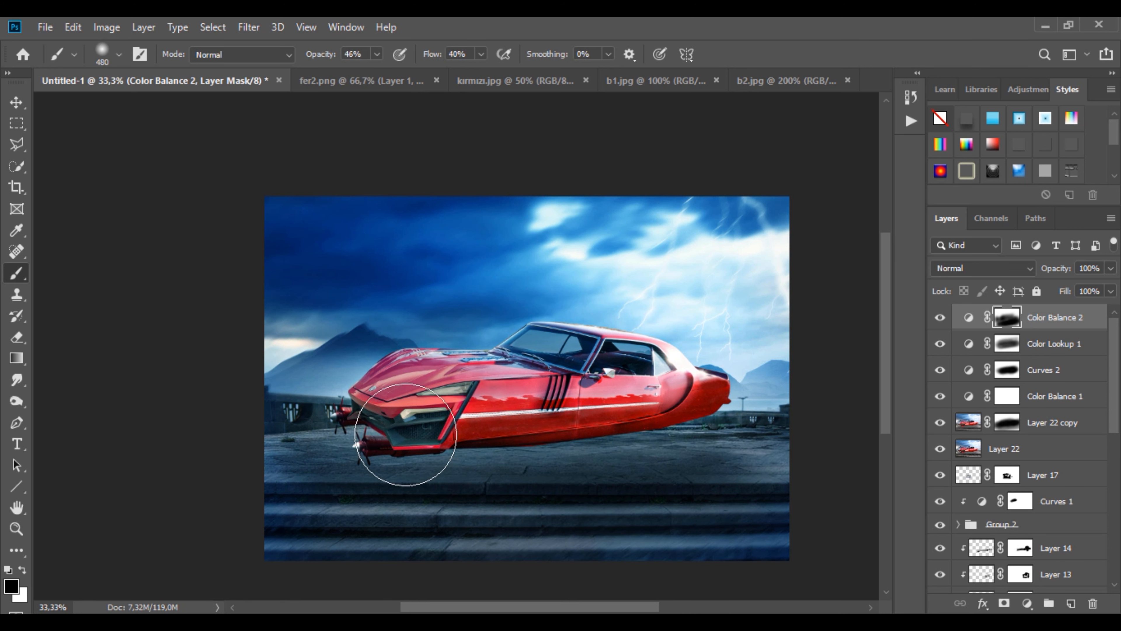
Paint white on the second Color Balance mask along the car's underside, then black over the car body again.
click(23, 570)
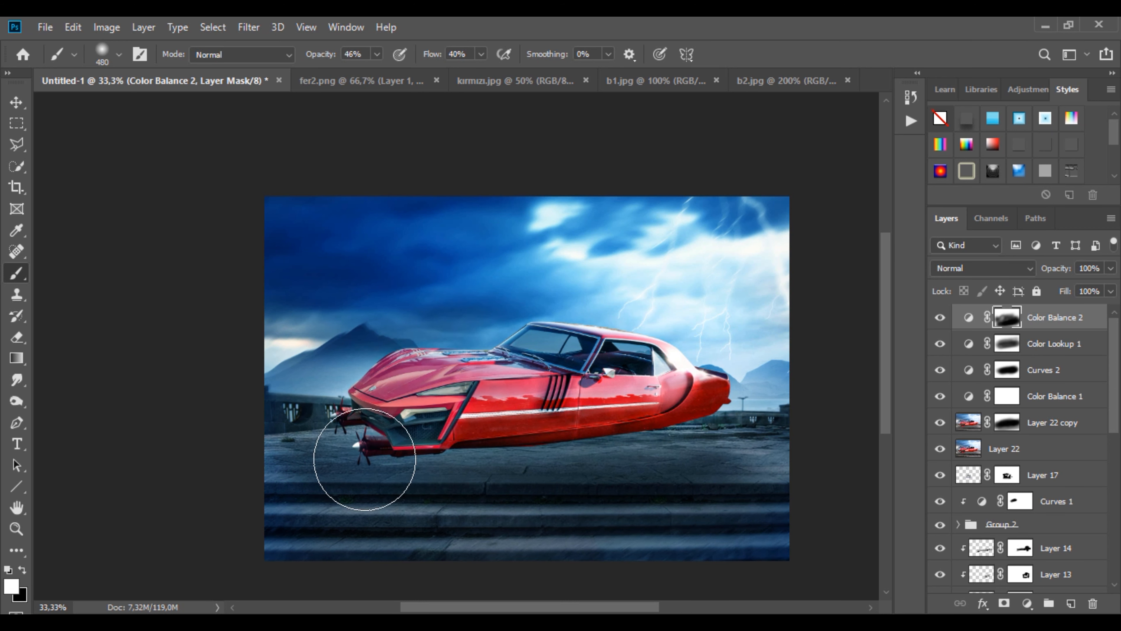
mouse_move(365, 459)
mouse_down()
mouse_move(381, 441)
mouse_move(650, 463)
mouse_move(646, 413)
mouse_up()
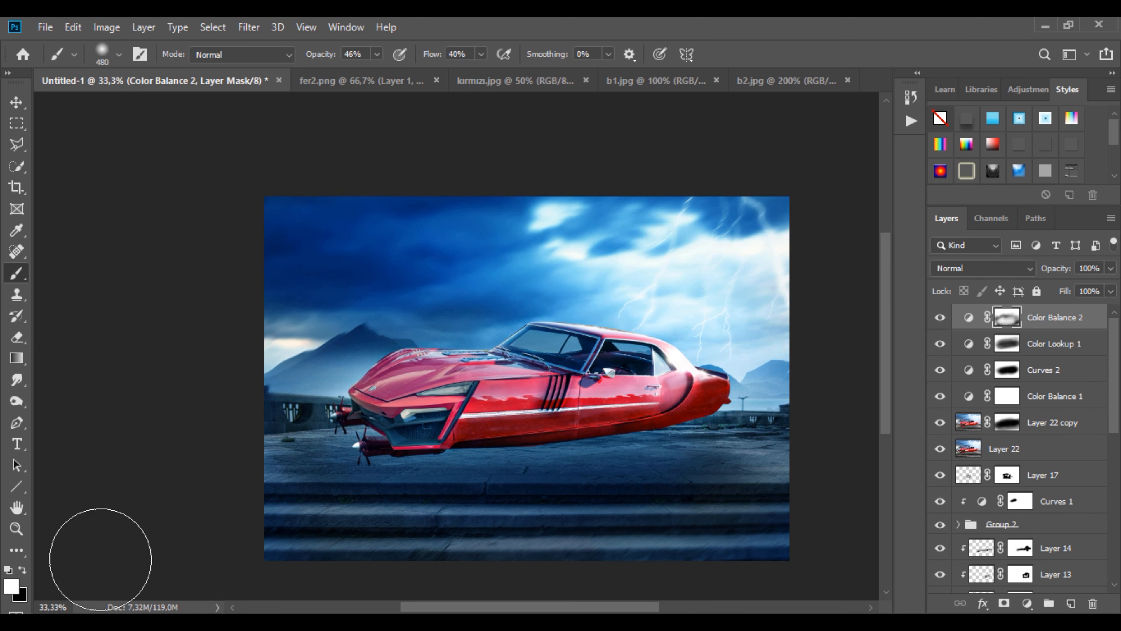
click(22, 570)
mouse_move(343, 426)
mouse_down()
mouse_move(400, 468)
mouse_move(366, 388)
mouse_up()
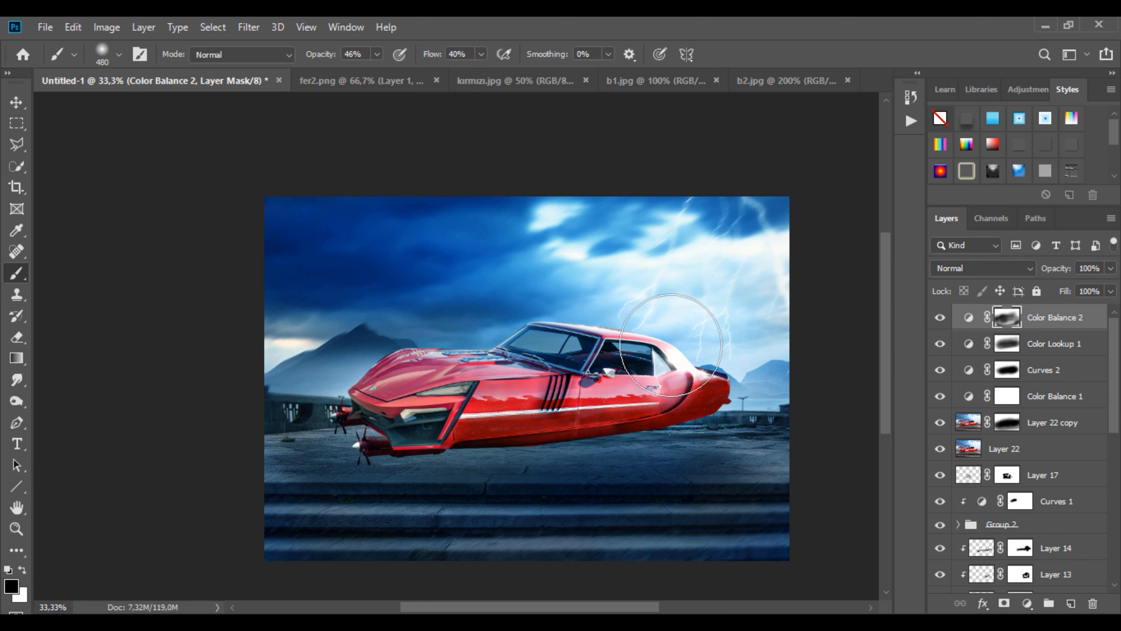